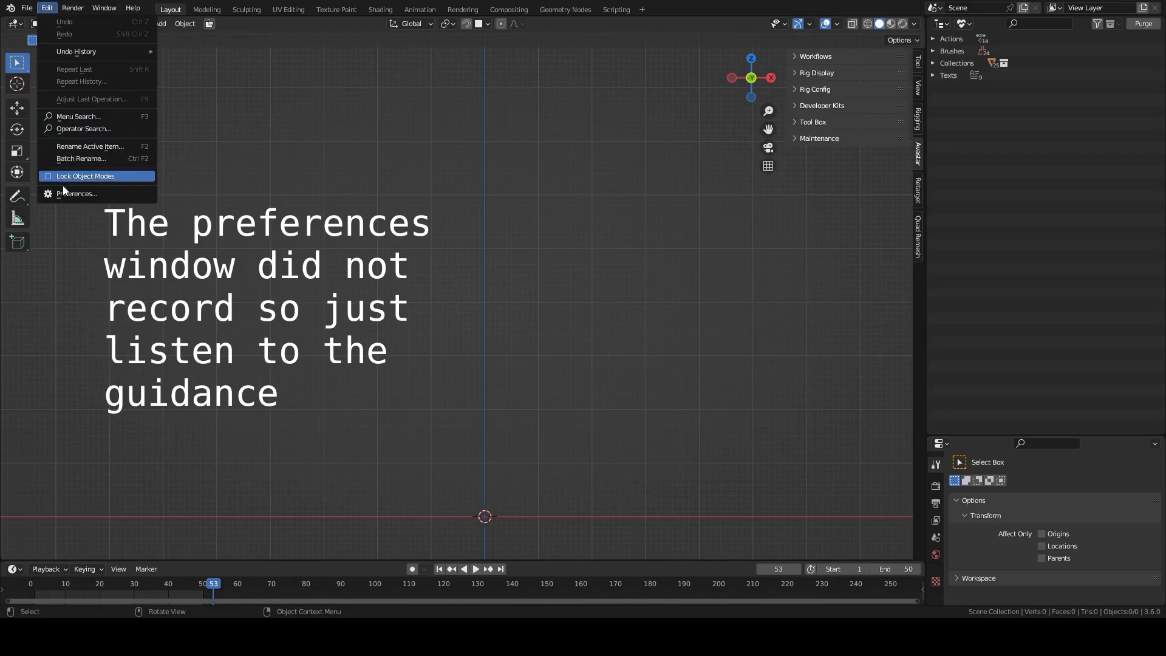
Open the application preferences
{"action": "left_click", "coordinate": [72, 193]}
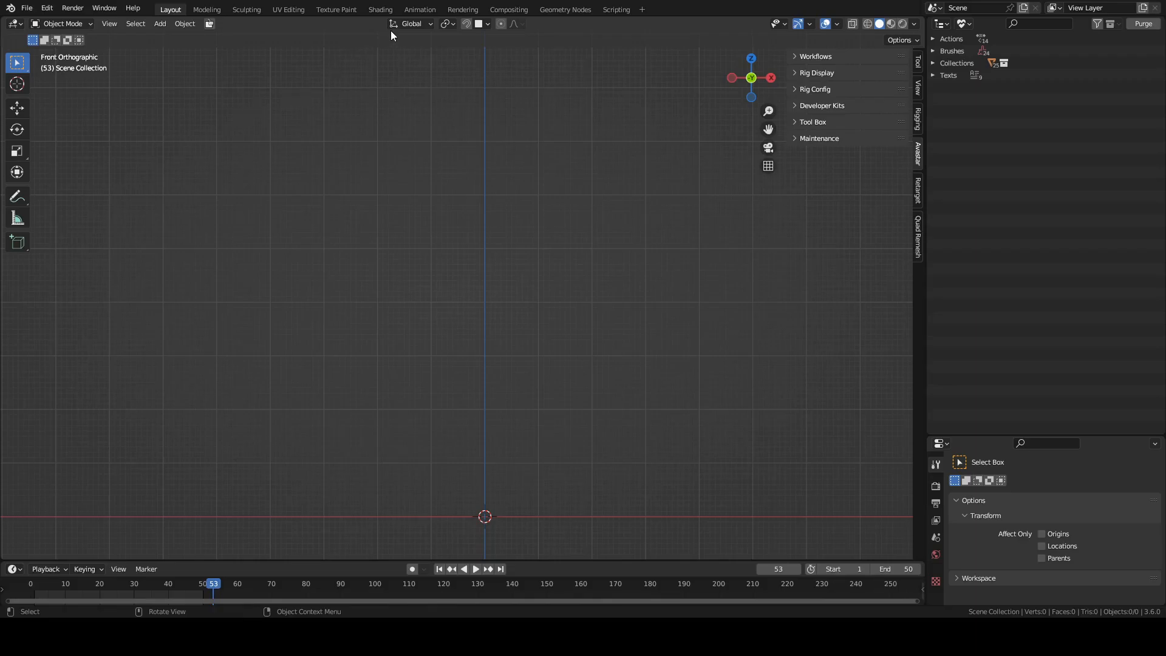
Import the bunny body mesh with the legacy Wavefront (.obj) importer and make it the active selected object
{"action": "left_click", "coordinate": [26, 7]}
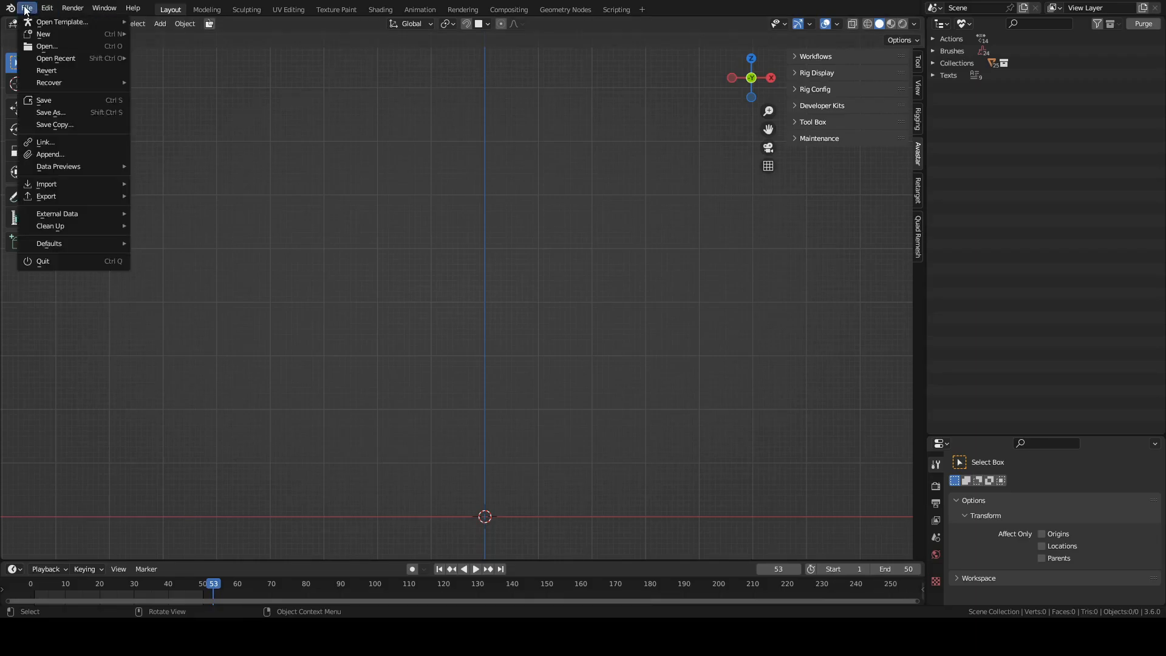
{"action": "mouse_move", "coordinate": [59, 187]}
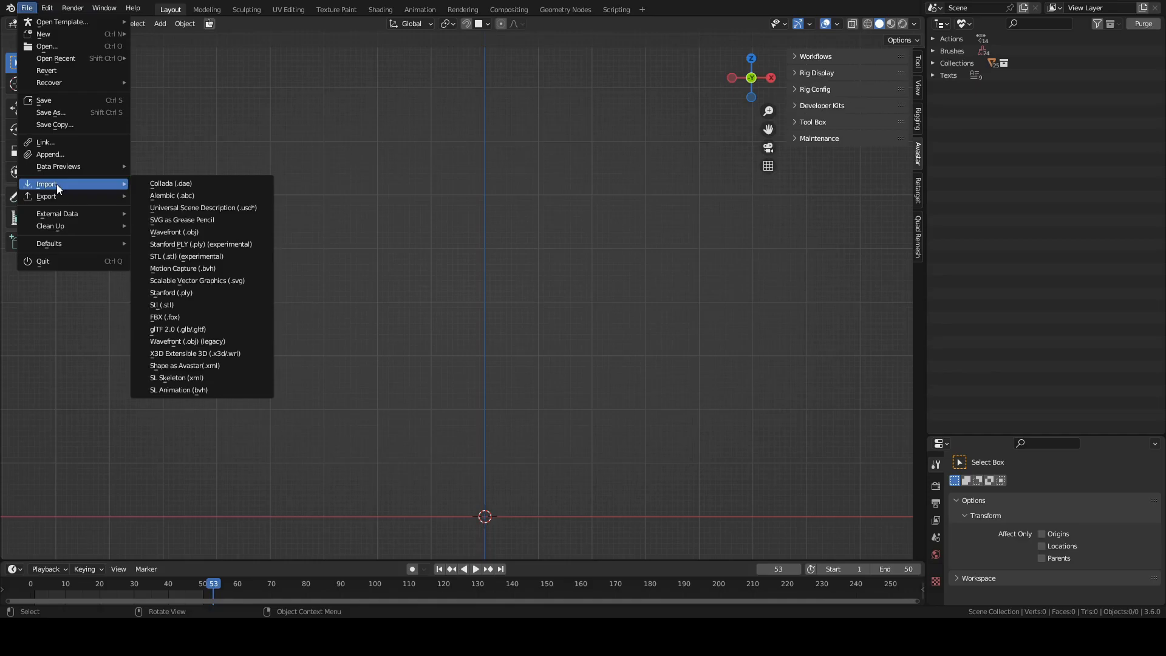
{"action": "left_click", "coordinate": [201, 342]}
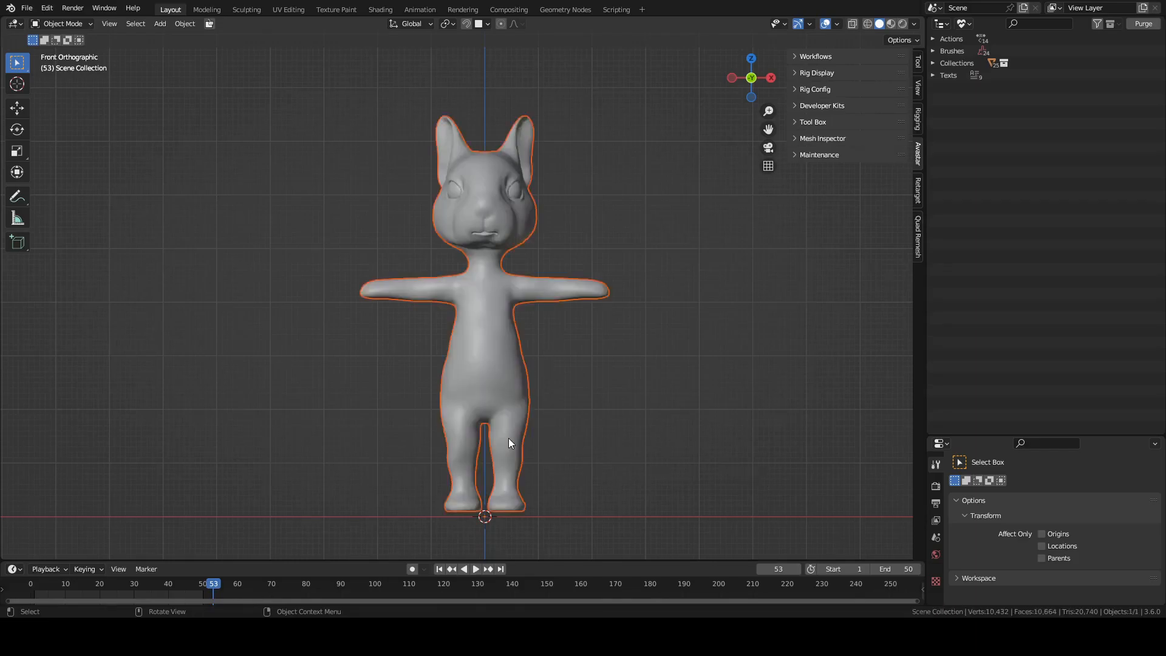
{"action": "left_click", "coordinate": [616, 401]}
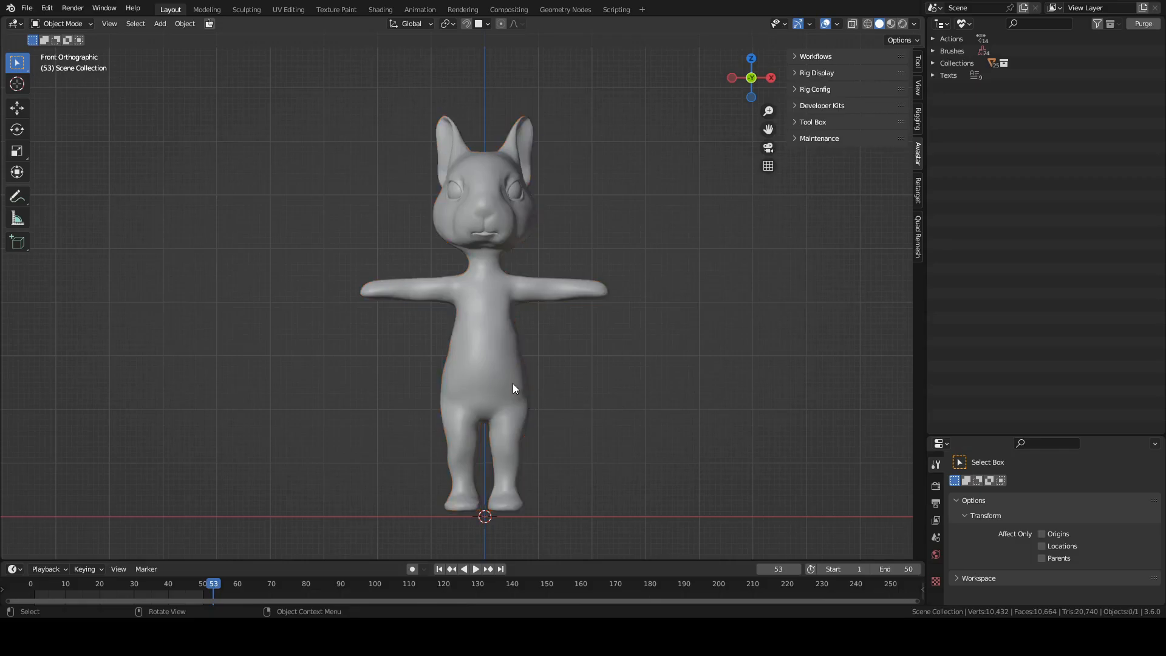
{"action": "left_click", "coordinate": [492, 330]}
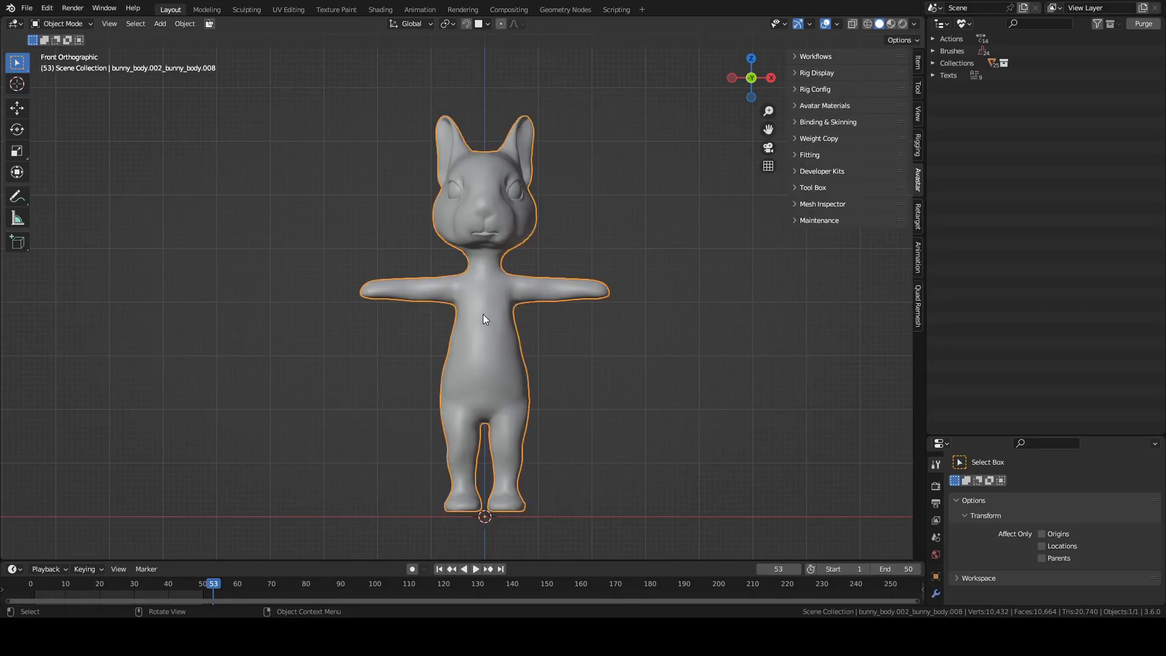
Switch to the Shading workspace, with the shader editor enlarged and the bunny body's material slots displayed
{"action": "mouse_move", "coordinate": [487, 320]}
{"action": "middle_mouse_down"}
{"action": "mouse_move", "coordinate": [565, 337]}
{"action": "mouse_move", "coordinate": [320, 327]}
{"action": "mouse_move", "coordinate": [440, 323]}
{"action": "mouse_move", "coordinate": [542, 328]}
{"action": "mouse_move", "coordinate": [316, 334]}
{"action": "mouse_move", "coordinate": [455, 327]}
{"action": "mouse_move", "coordinate": [531, 386]}
{"action": "mouse_move", "coordinate": [394, 407]}
{"action": "mouse_move", "coordinate": [349, 262]}
{"action": "mouse_move", "coordinate": [468, 344]}
{"action": "mouse_move", "coordinate": [483, 346]}
{"action": "mouse_move", "coordinate": [486, 328]}
{"action": "middle_mouse_up"}
{"action": "key", "text": "KP_1"}
{"action": "left_click", "coordinate": [381, 10]}
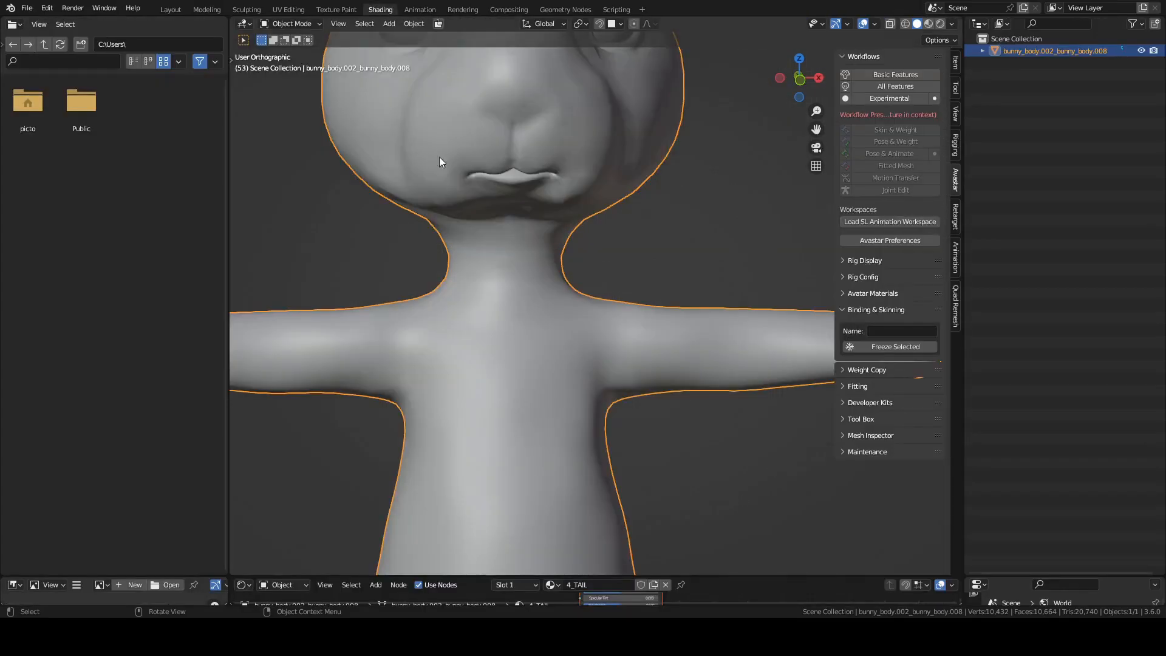
{"action": "left_click_drag", "start_coordinate": [471, 576], "coordinate": [499, 305]}
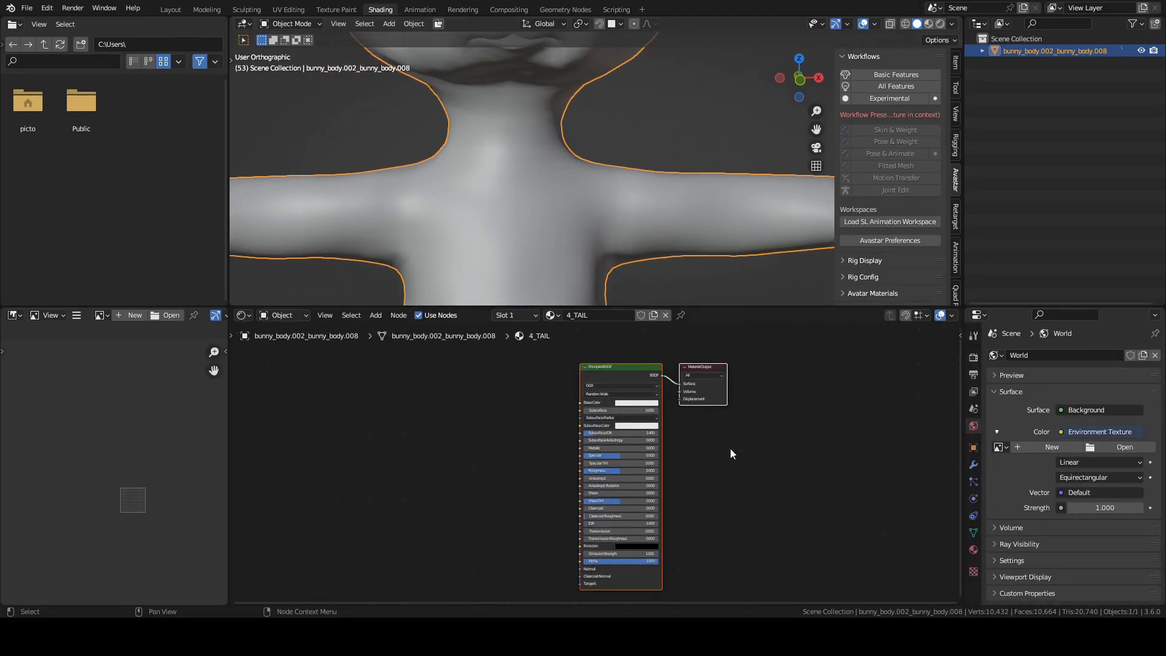
{"action": "left_click", "coordinate": [974, 550]}
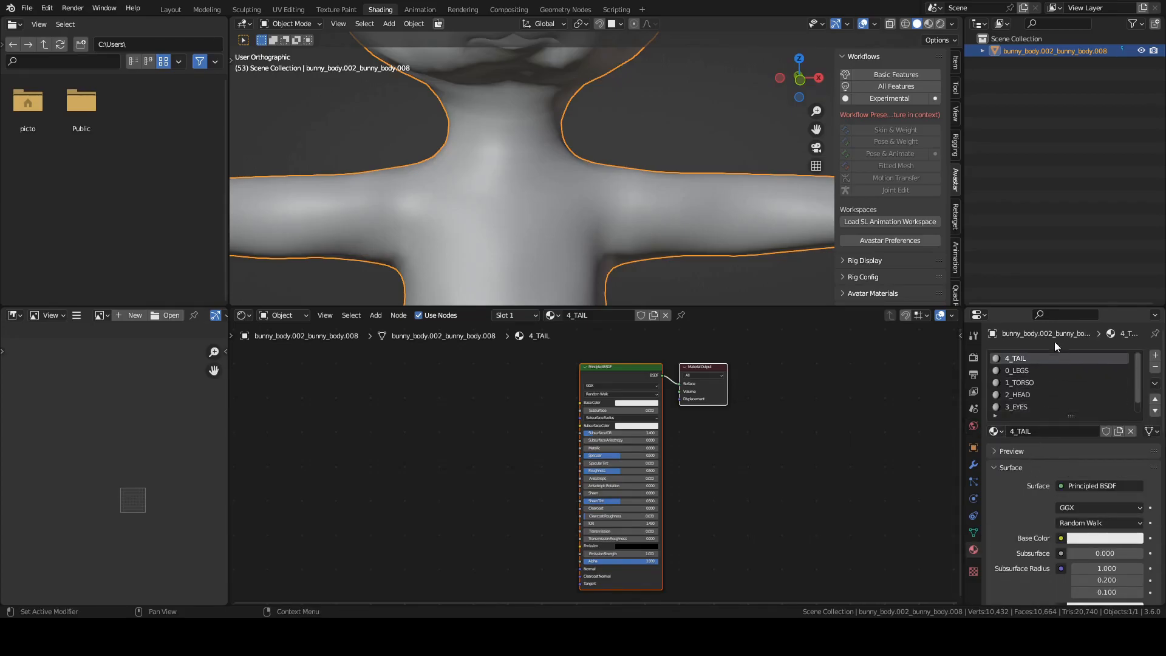
In the 2_HEAD material, add an Image Texture node and connect its Color output to the Principled BSDF's Base Color
{"action": "left_click", "coordinate": [1023, 394]}
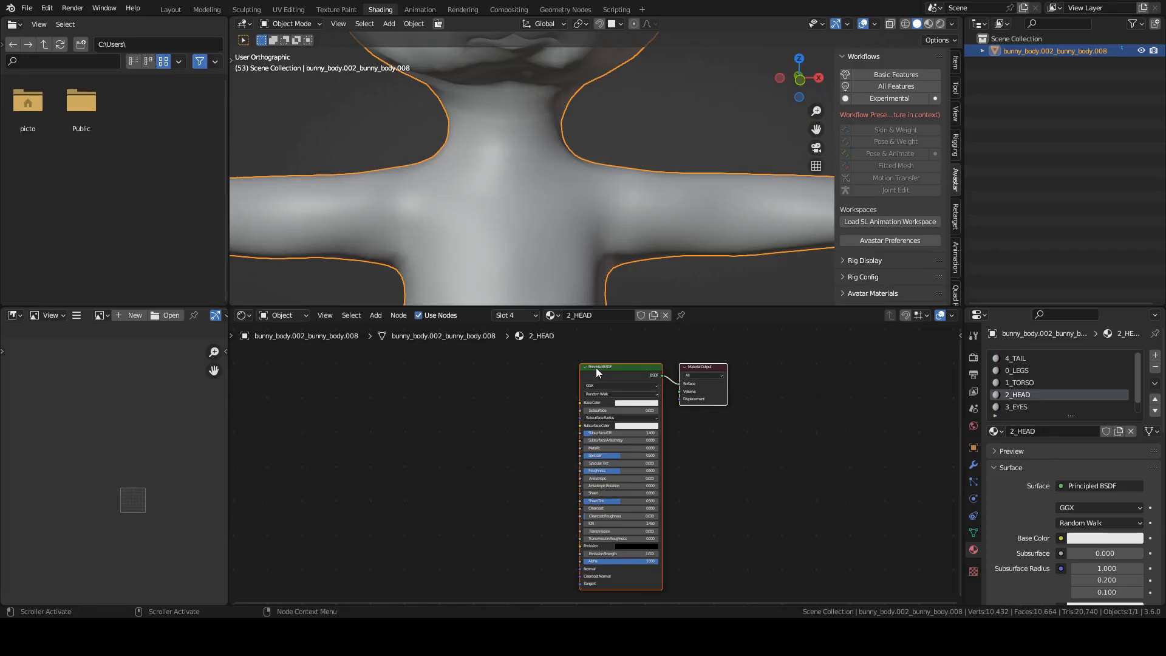
{"action": "key", "text": "shift+a"}
{"action": "mouse_move", "coordinate": [413, 465]}
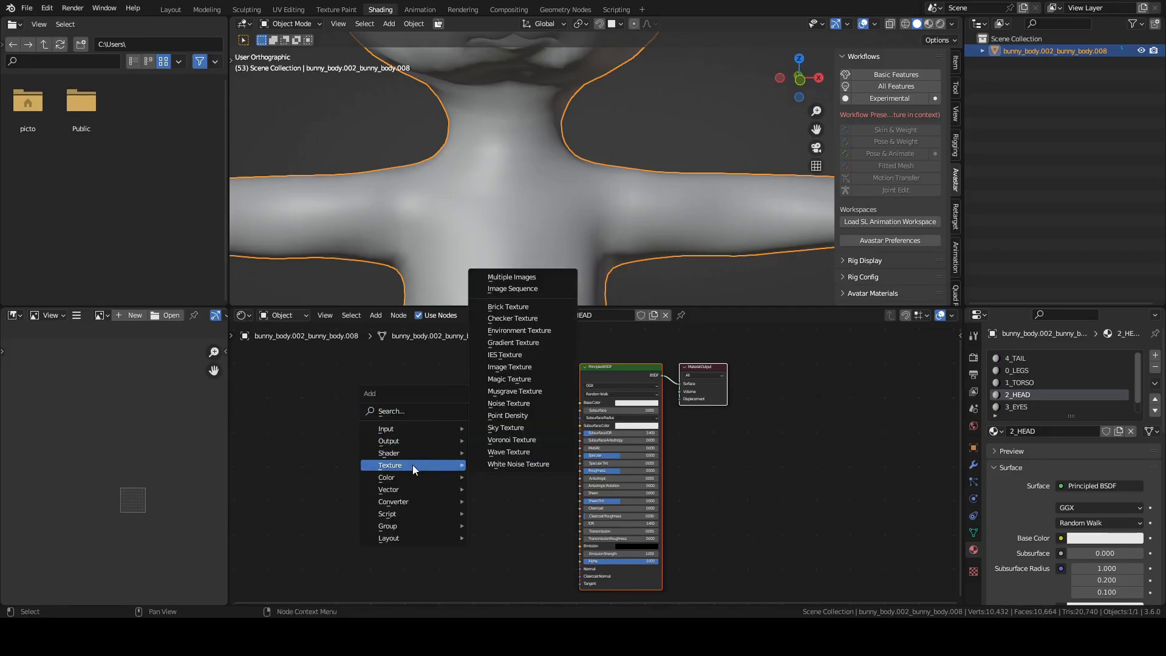
{"action": "left_click", "coordinate": [515, 366]}
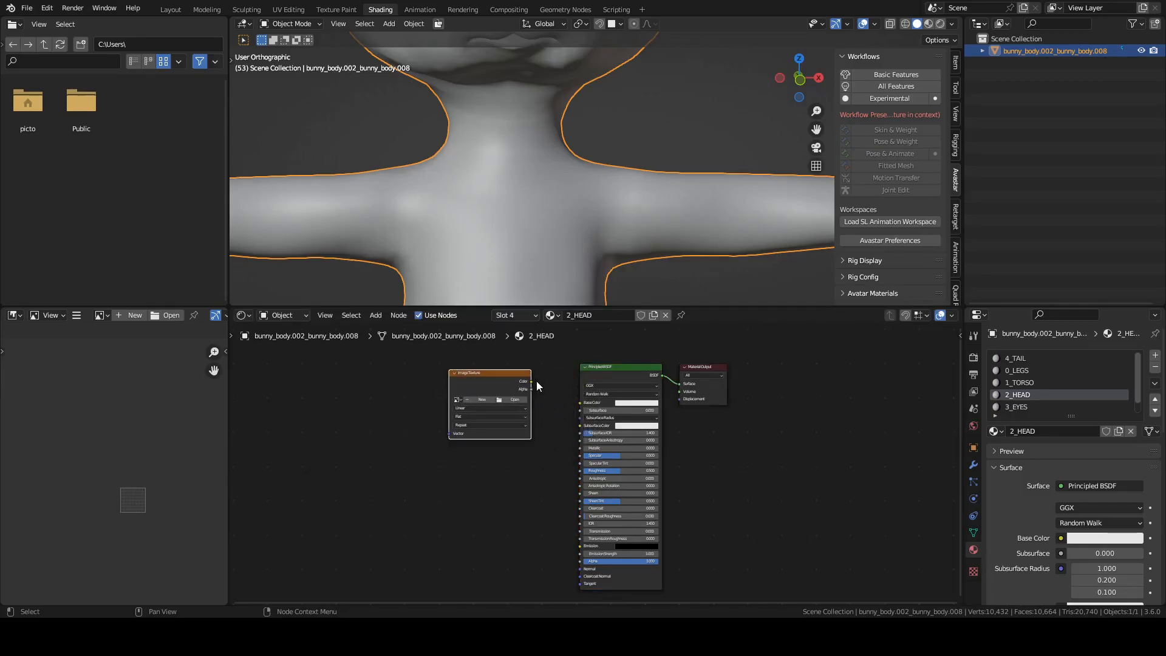
{"action": "left_click_drag", "start_coordinate": [531, 382], "coordinate": [583, 403]}
Create a new image named "head tex" in the 2_HEAD material's Image Texture node
{"action": "scroll", "coordinate": [572, 383], "scroll_direction": "up", "scroll_amount": 2}
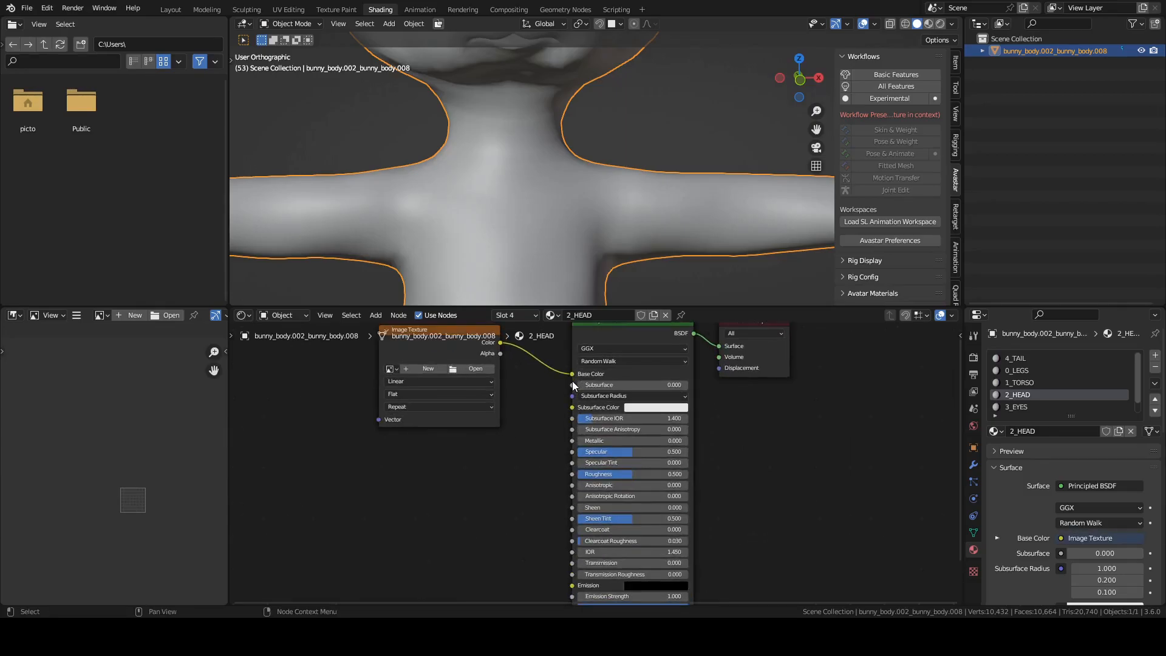
{"action": "scroll", "coordinate": [552, 455], "scroll_direction": "up", "scroll_amount": 3}
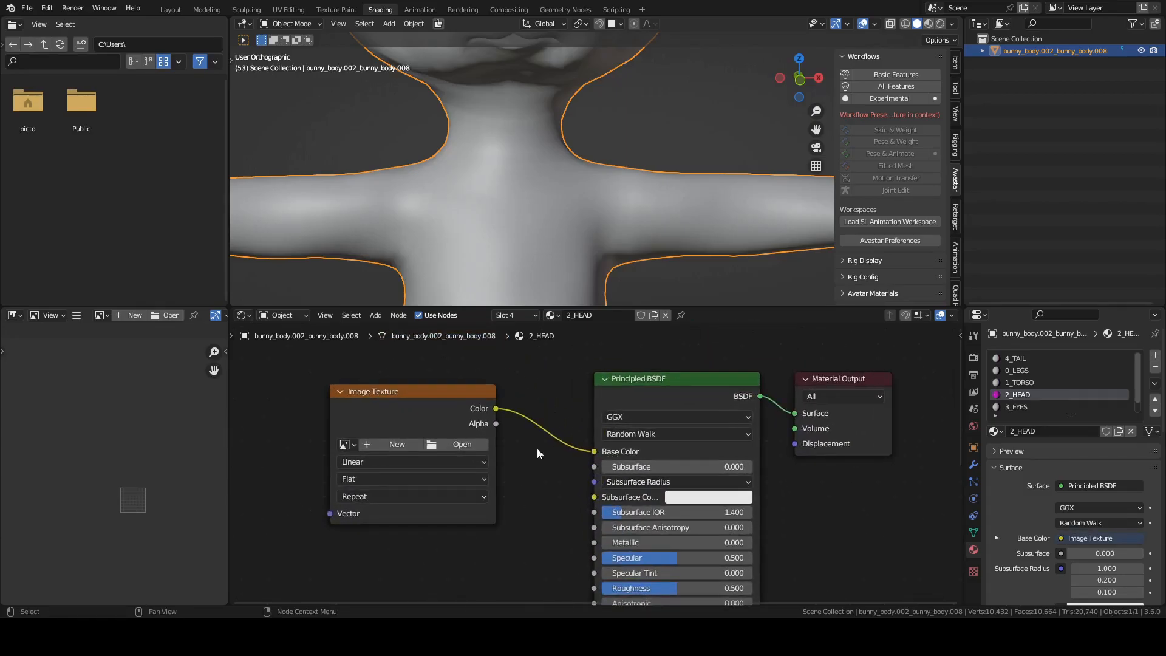
{"action": "left_click", "coordinate": [388, 446]}
{"action": "left_click", "coordinate": [390, 466]}
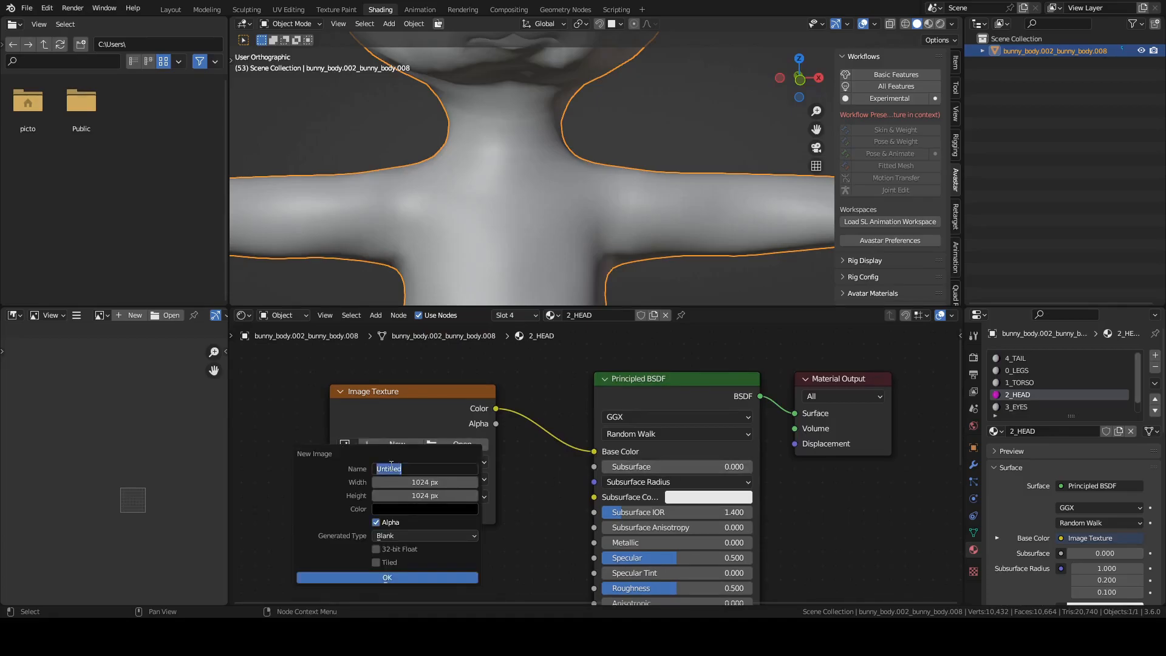
{"action": "type", "text": "headtex"}
{"action": "left_click", "coordinate": [384, 578]}
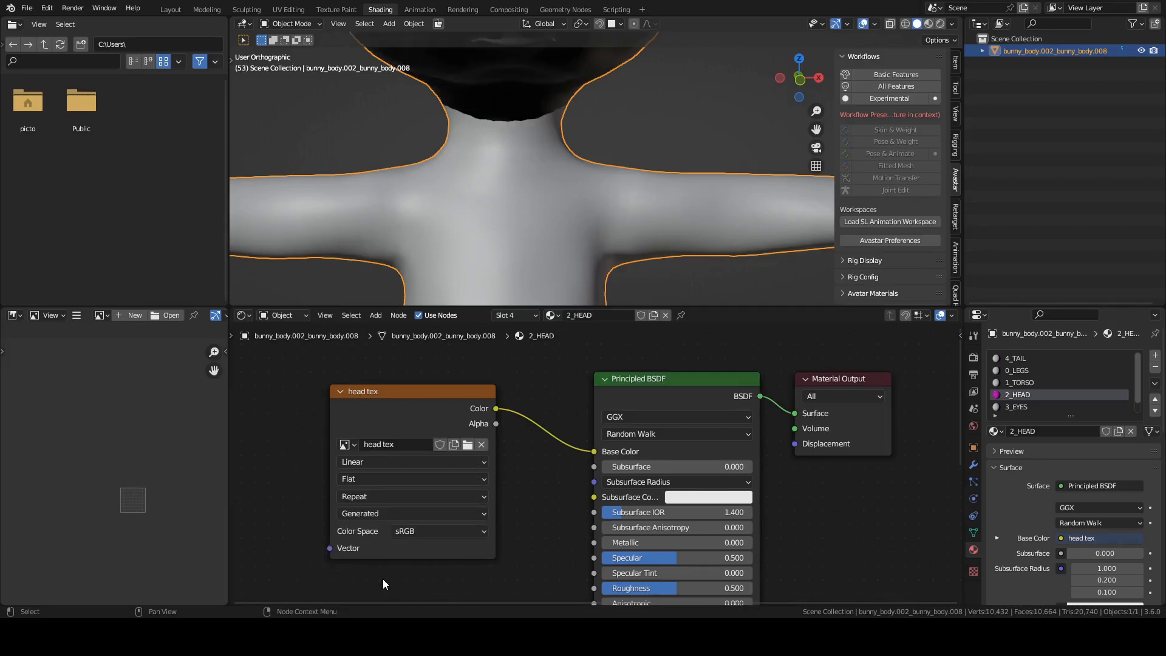
{"action": "scroll", "coordinate": [610, 174], "scroll_direction": "down", "scroll_amount": 8}
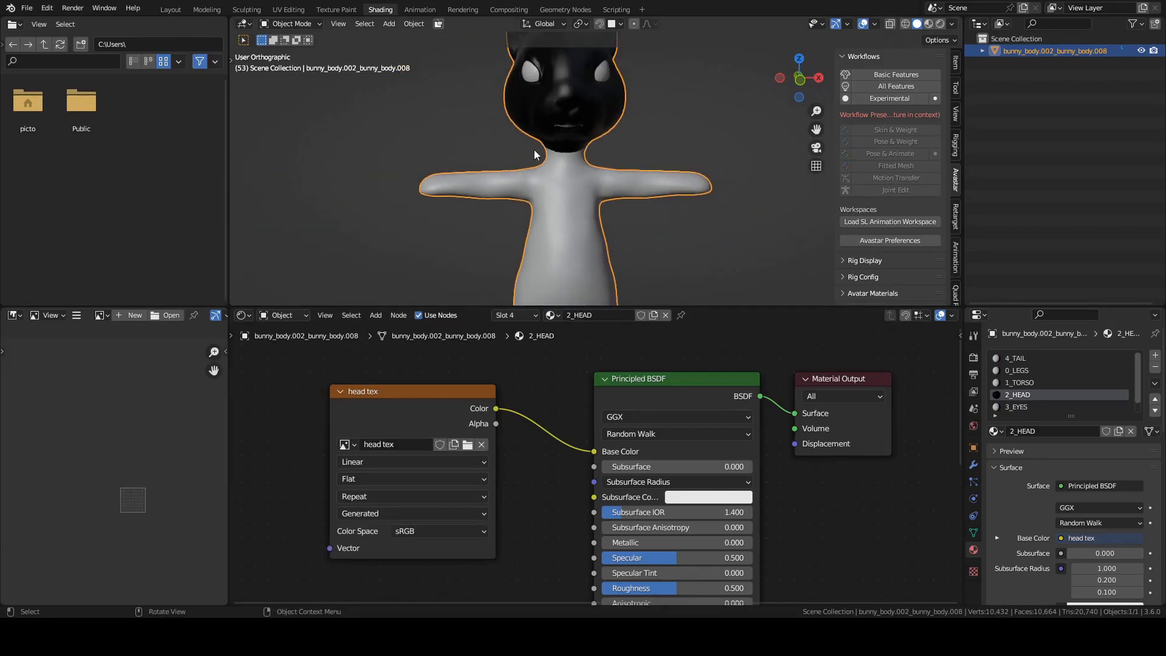
In the 1_TORSO material, add an Image Texture node and connect its Color output to the Principled BSDF's Base Color
{"action": "left_click", "coordinate": [1029, 383]}
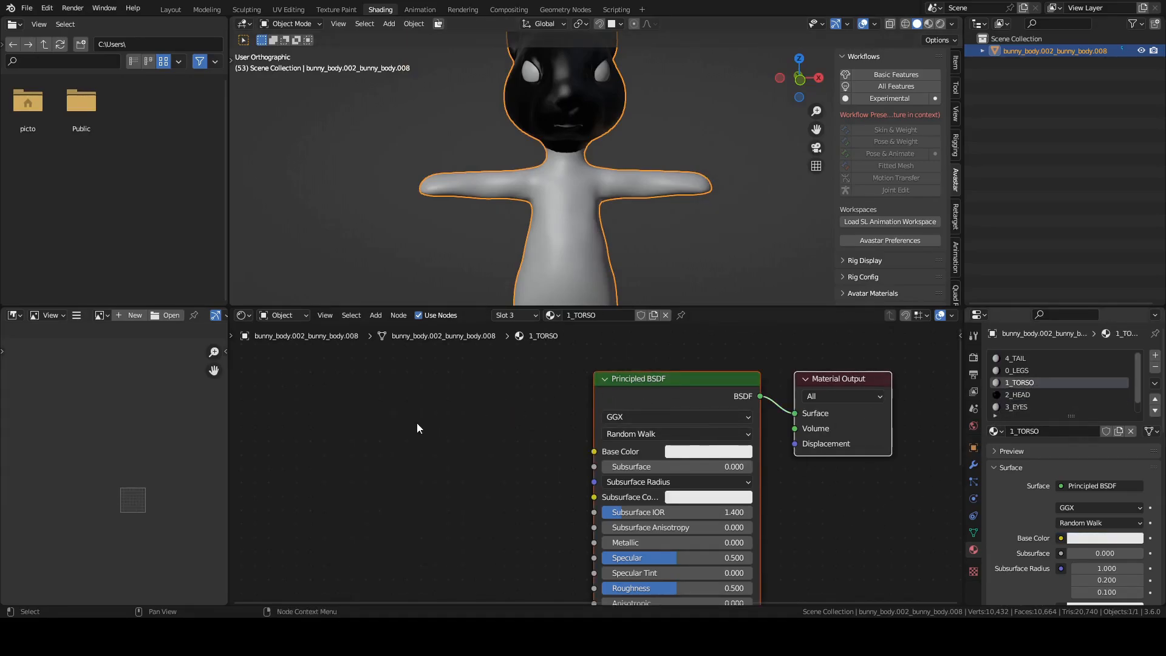
{"action": "key", "text": "shift+a"}
{"action": "mouse_move", "coordinate": [387, 423]}
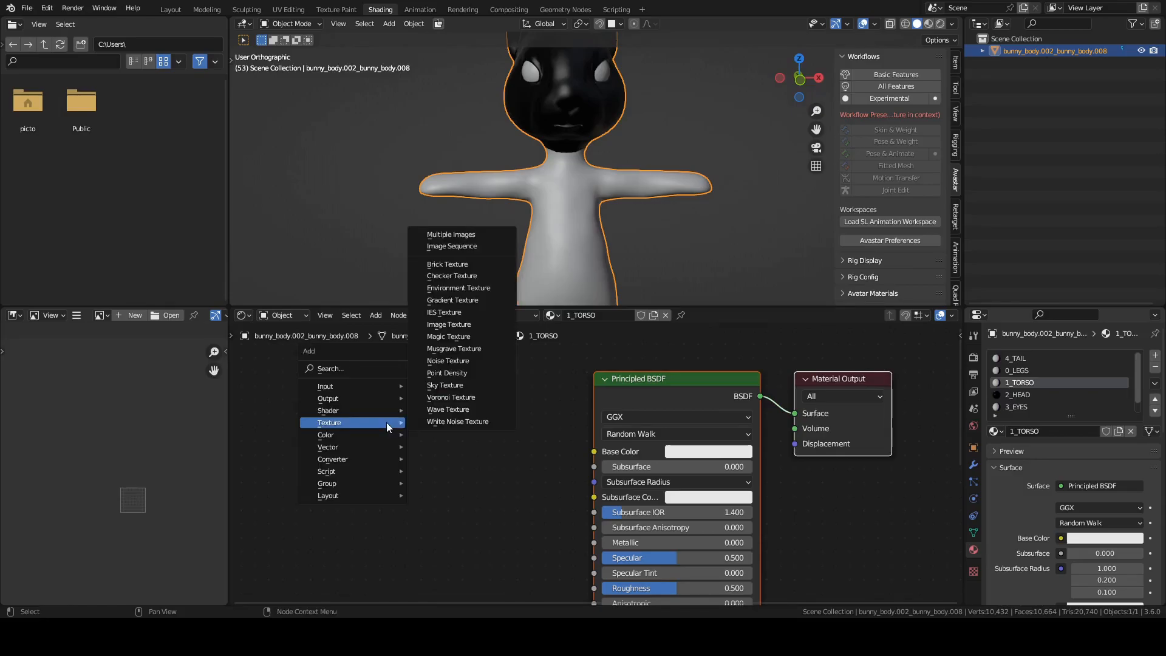
{"action": "left_click", "coordinate": [452, 325]}
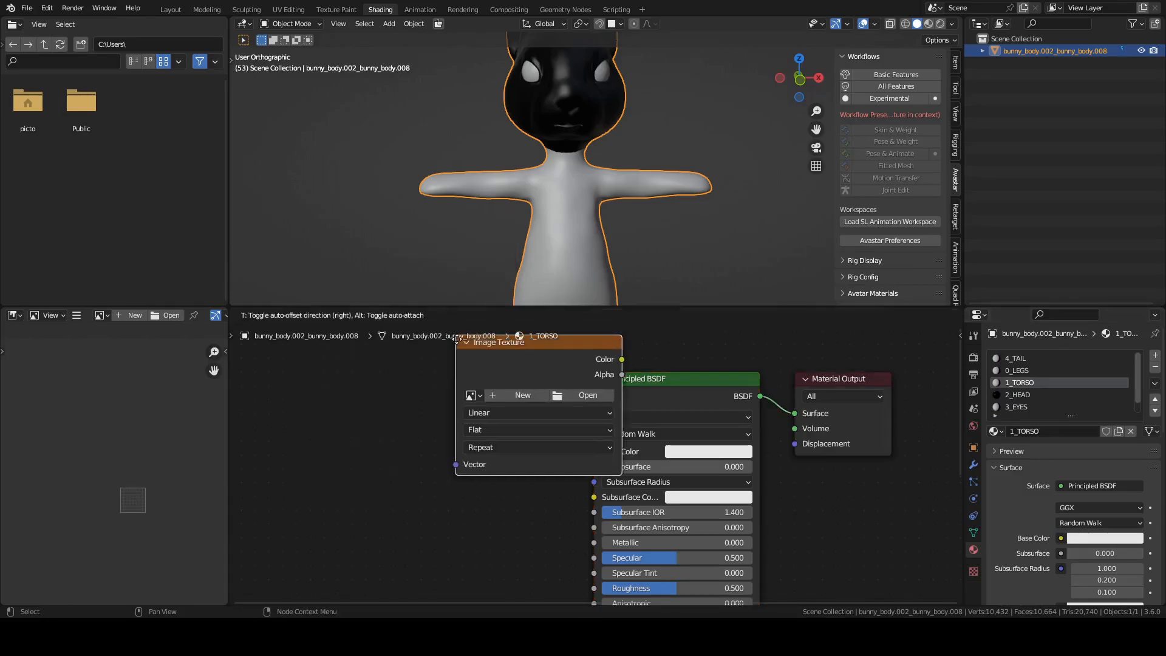
{"action": "left_click", "coordinate": [374, 373]}
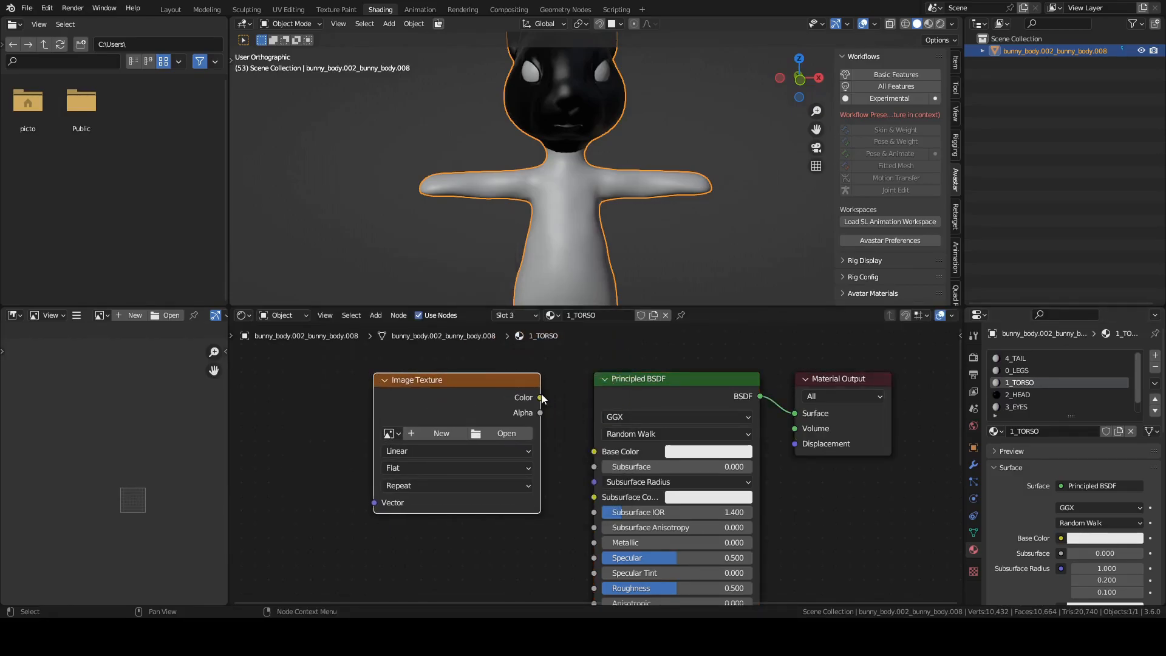
{"action": "left_click_drag", "start_coordinate": [543, 400], "coordinate": [593, 452]}
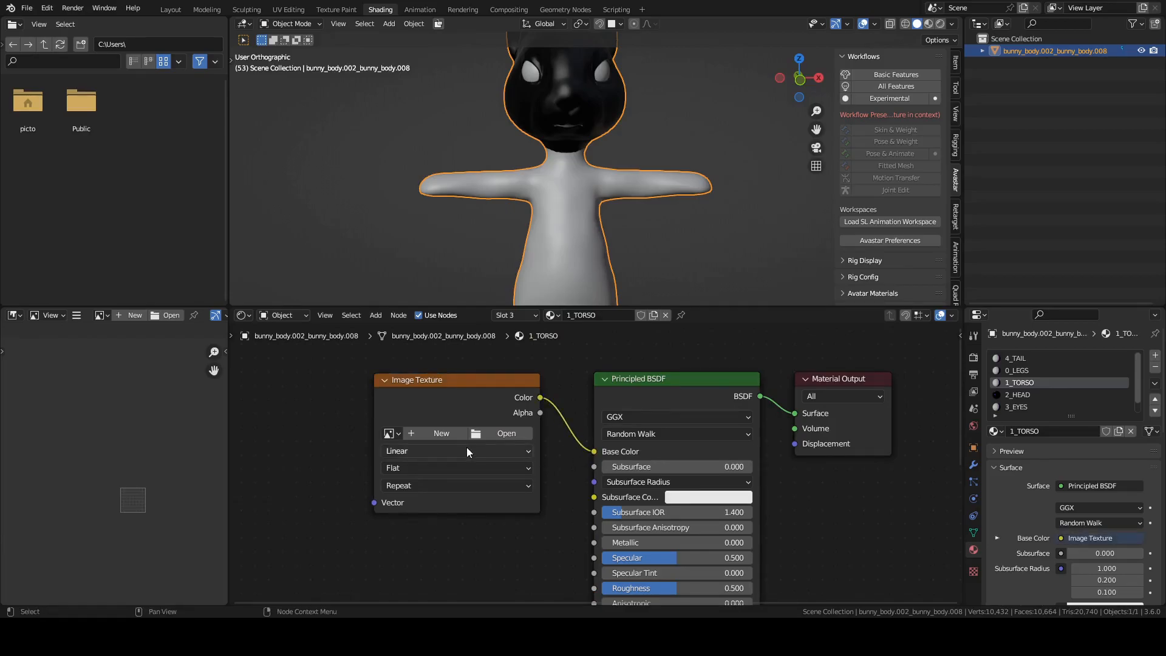
Create a new image named "torso tex" in the 1_TORSO material's Image Texture node
{"action": "left_click", "coordinate": [435, 434]}
{"action": "left_click", "coordinate": [432, 455]}
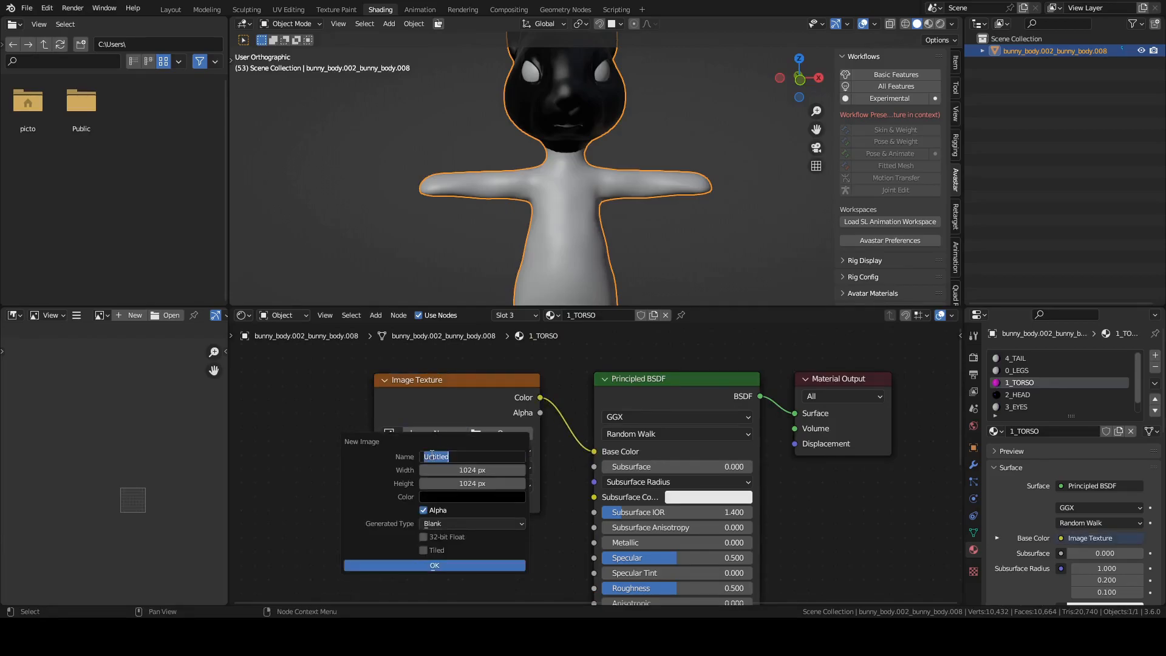
{"action": "type", "text": "torso tex"}
{"action": "left_click", "coordinate": [412, 569]}
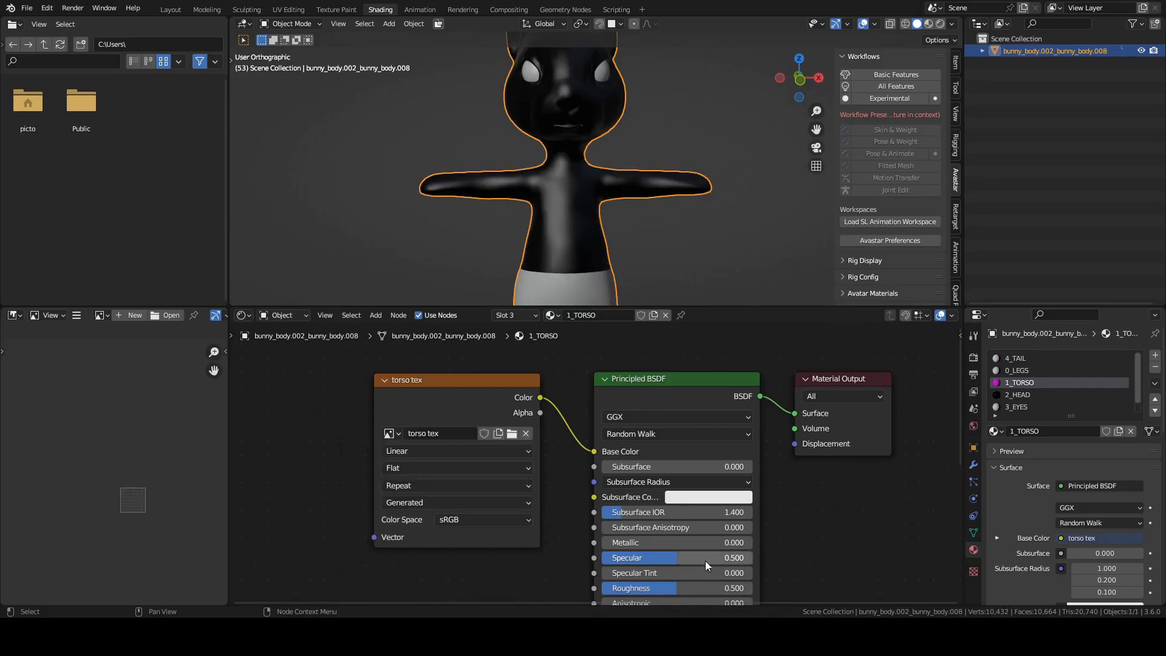
In the 0_LEGS material, add an Image Texture node and connect its Color output to the Principled BSDF's Base Color
{"action": "left_click", "coordinate": [1021, 370]}
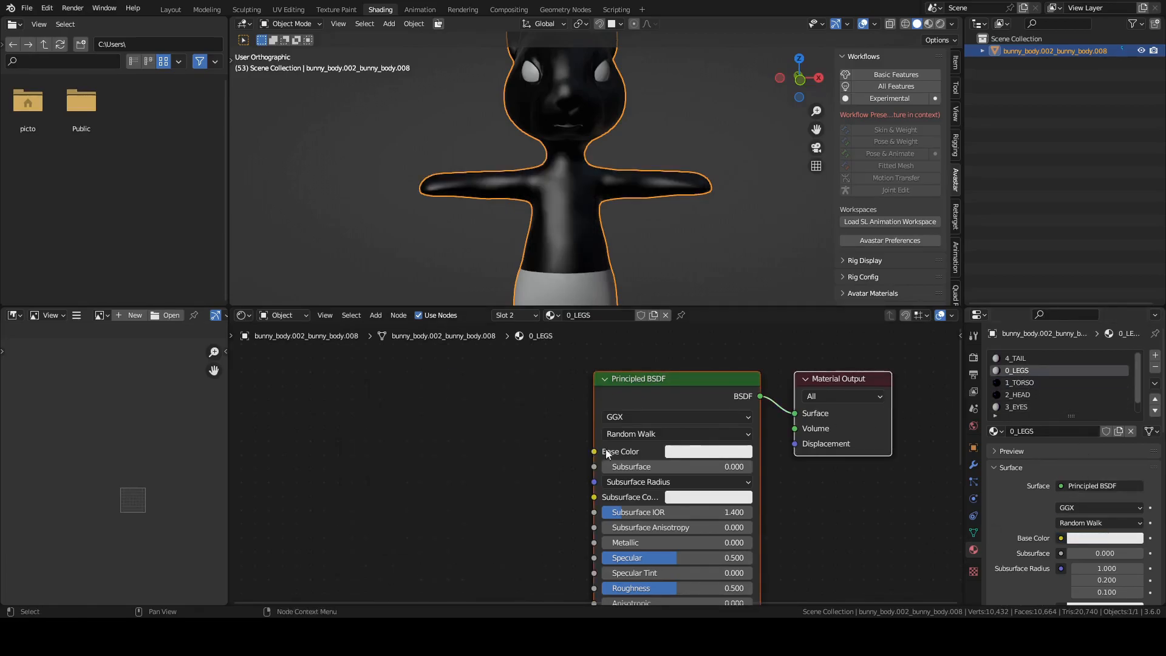
{"action": "key", "text": "shift+a"}
{"action": "mouse_move", "coordinate": [421, 432]}
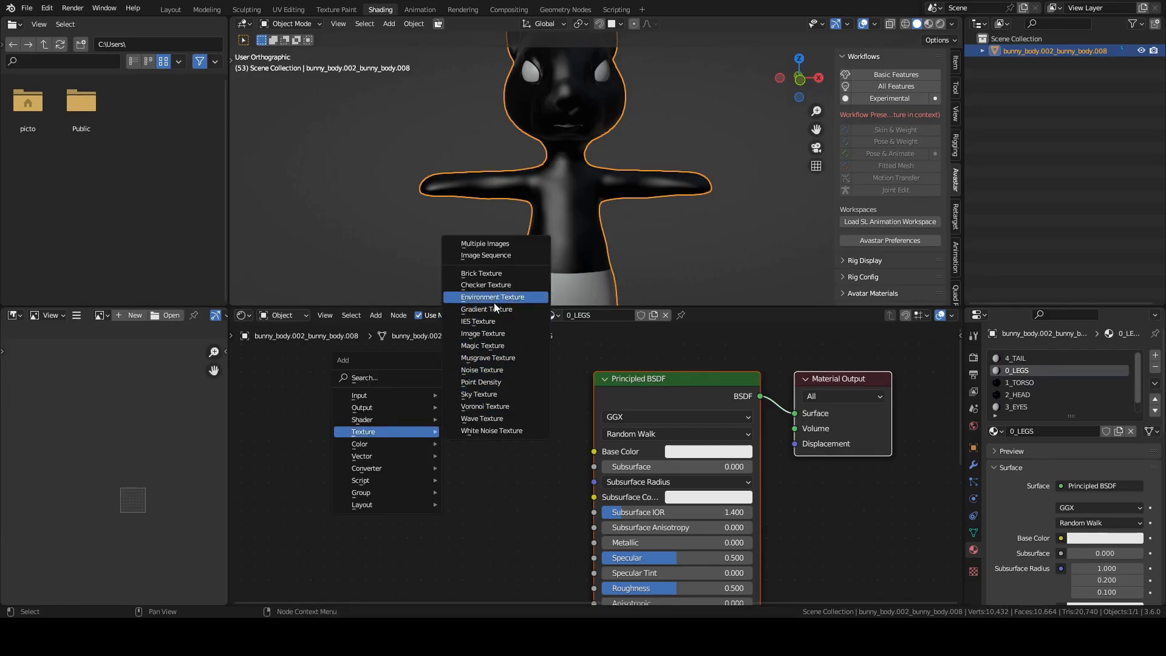
{"action": "left_click", "coordinate": [492, 335]}
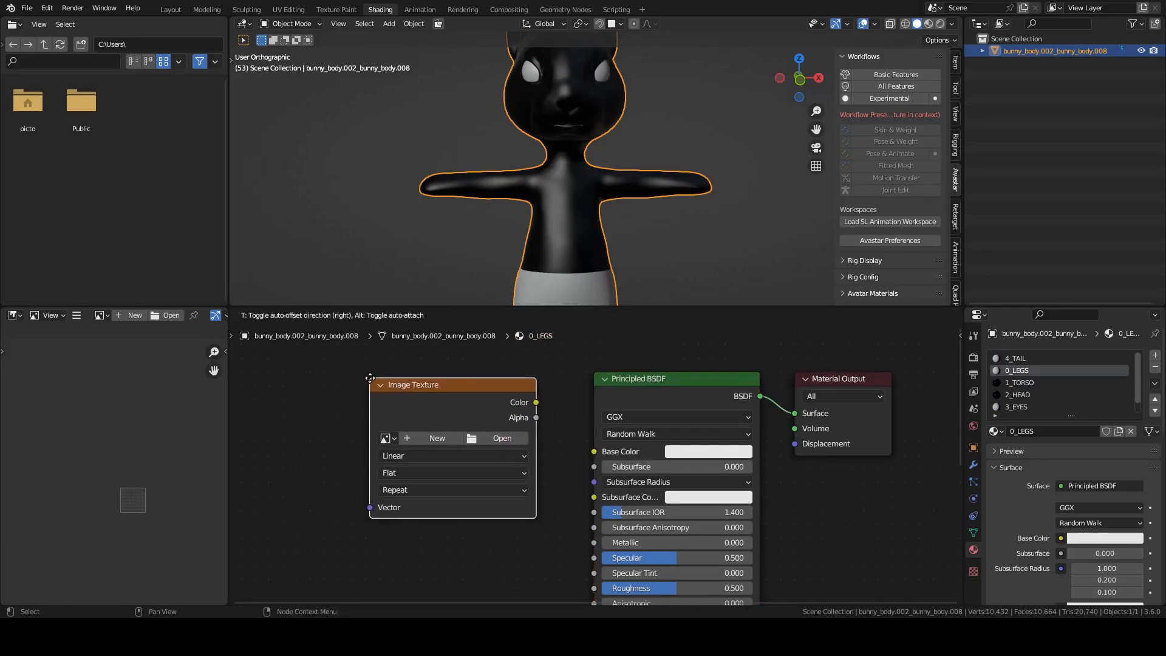
{"action": "left_click", "coordinate": [491, 405]}
{"action": "left_click_drag", "start_coordinate": [537, 405], "coordinate": [588, 454]}
Create a new image named "legs tex" in the 0_LEGS material's Image Texture node
{"action": "left_click", "coordinate": [425, 439]}
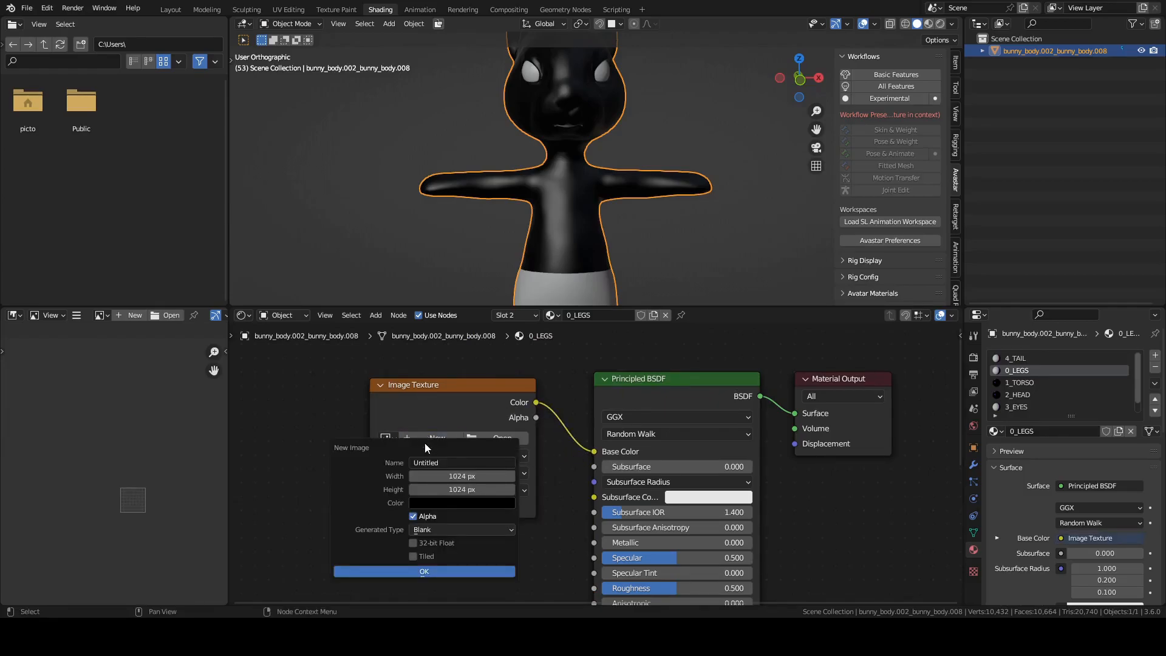
{"action": "type", "text": "legs tex"}
{"action": "left_click", "coordinate": [415, 571]}
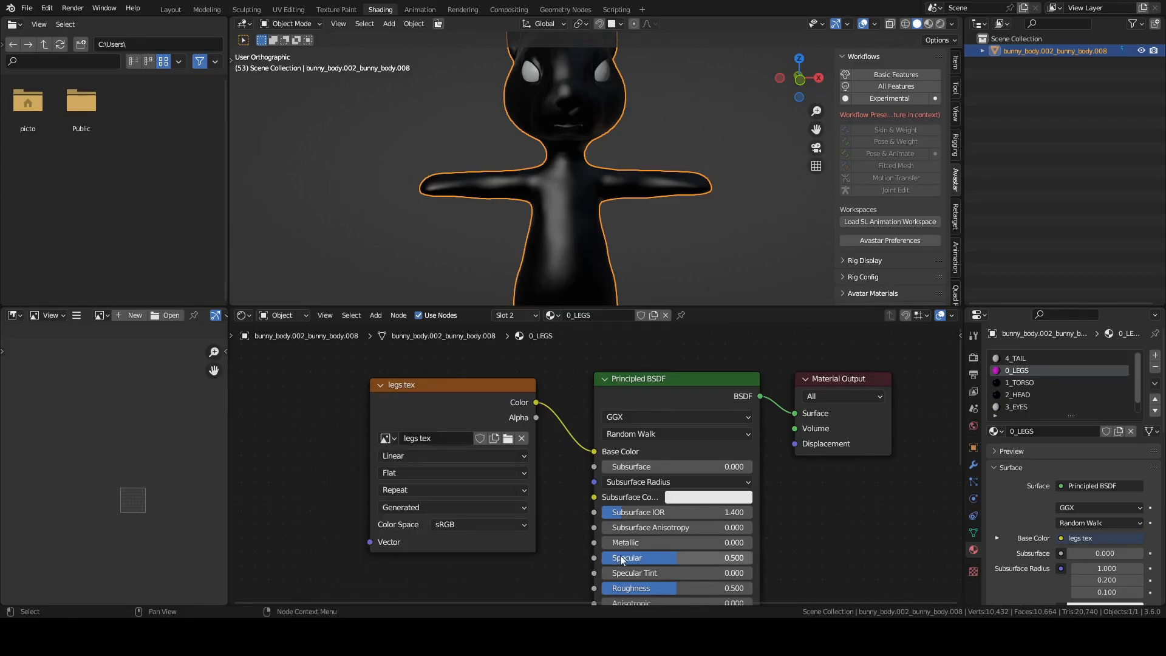
Switch to the Texture Paint workspace and widen its 3D viewport to show the whole bunny from the front
{"action": "left_click_drag", "start_coordinate": [441, 307], "coordinate": [441, 357]}
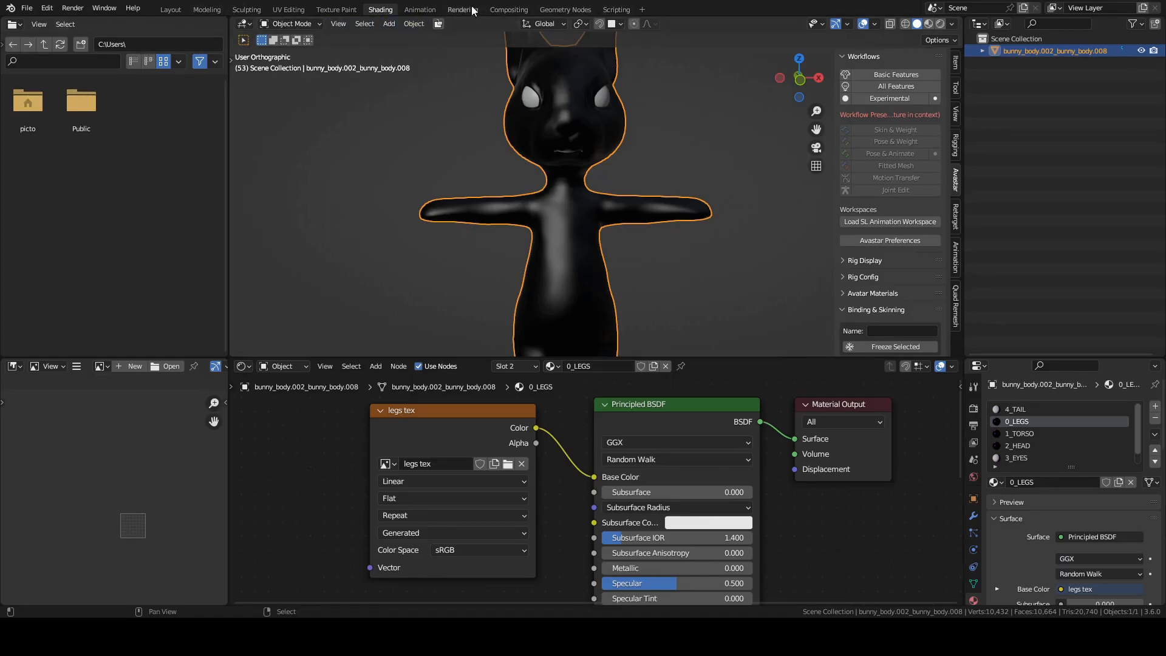
{"action": "left_click", "coordinate": [351, 11]}
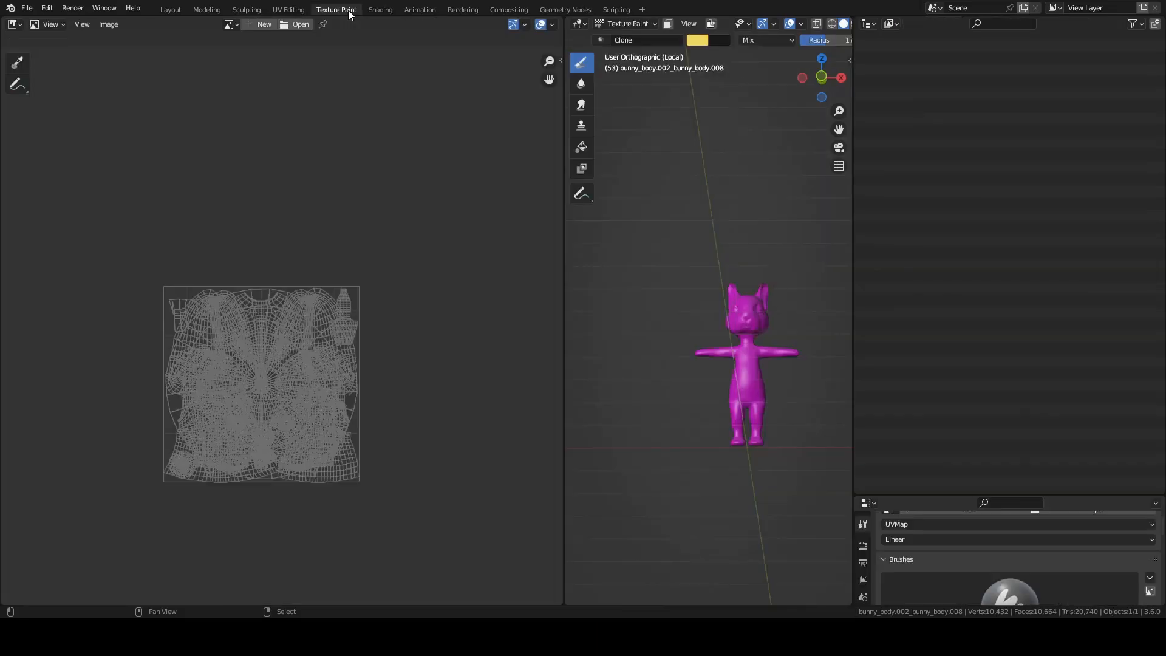
{"action": "mouse_move", "coordinate": [562, 240]}
{"action": "left_mouse_down"}
{"action": "mouse_move", "coordinate": [429, 224]}
{"action": "mouse_move", "coordinate": [318, 229]}
{"action": "left_mouse_up"}
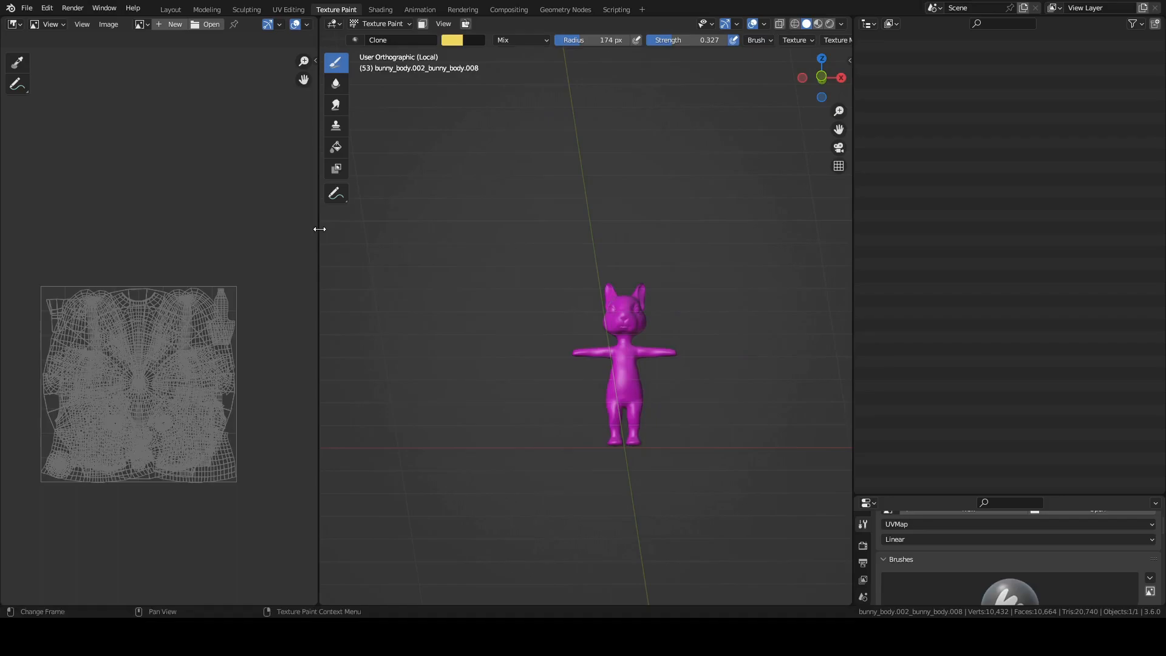
{"action": "key", "text": "KP_1"}
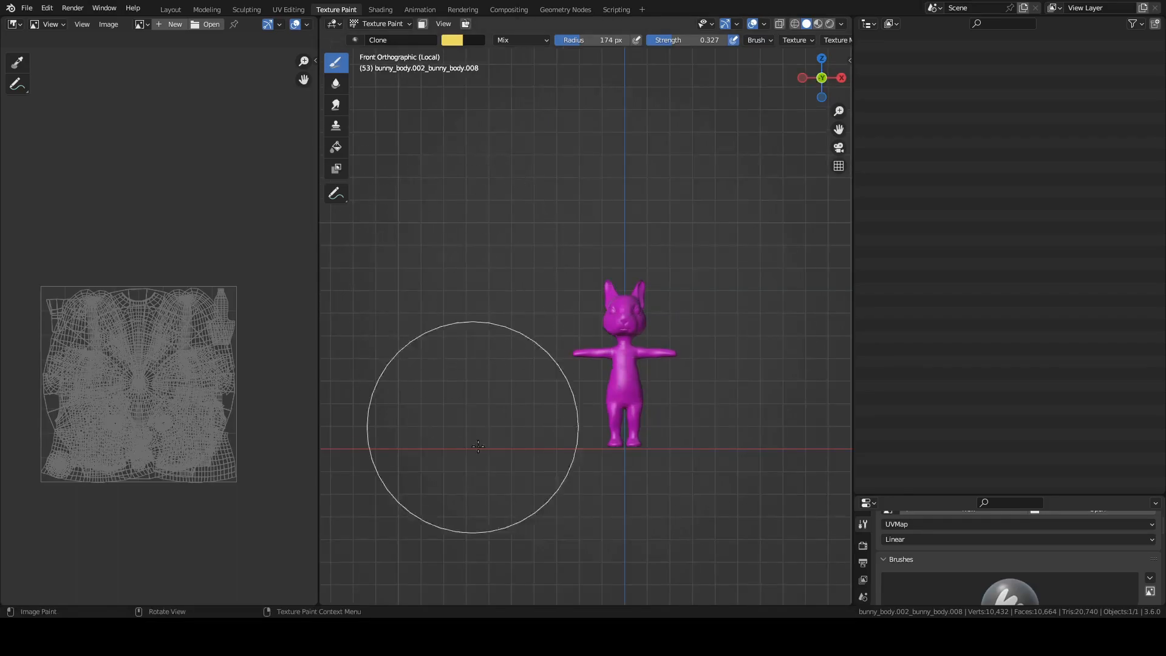
{"action": "scroll", "coordinate": [611, 414], "scroll_direction": "up", "scroll_amount": 4}
{"action": "middle_click_drag", "start_coordinate": [614, 388], "coordinate": [525, 296], "text": "shift"}
{"action": "scroll", "coordinate": [532, 302], "scroll_direction": "up", "scroll_amount": 1}
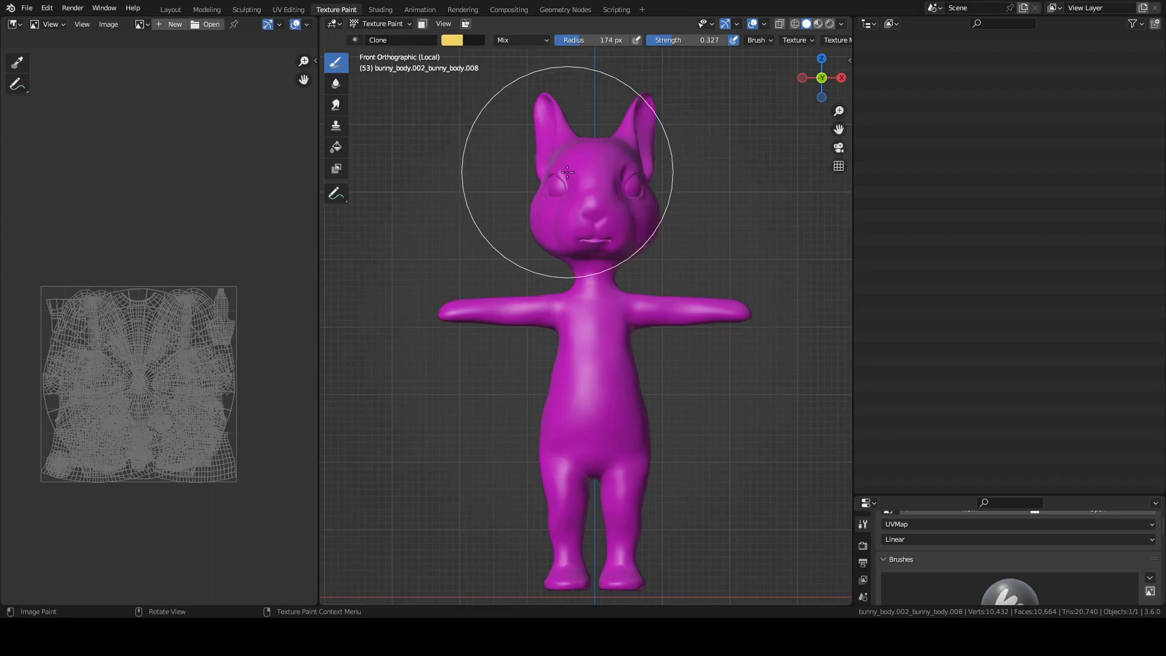
Split the Image Editor horizontally twice to make three stacked image editors
{"action": "right_click", "coordinate": [318, 177]}
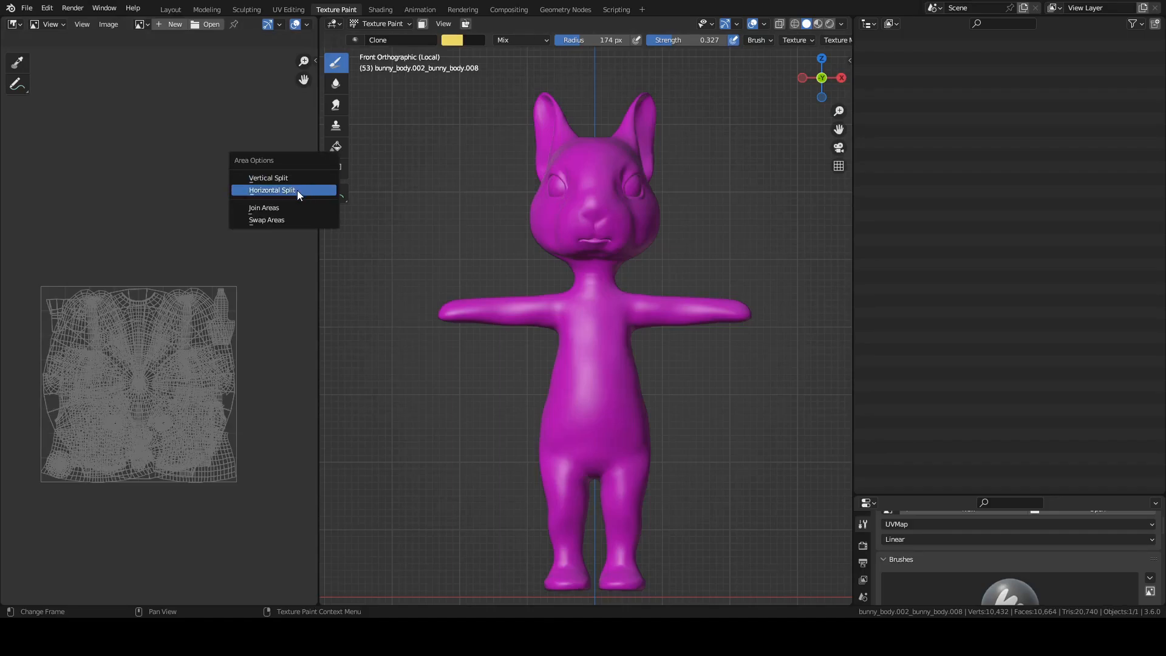
{"action": "left_click", "coordinate": [318, 251]}
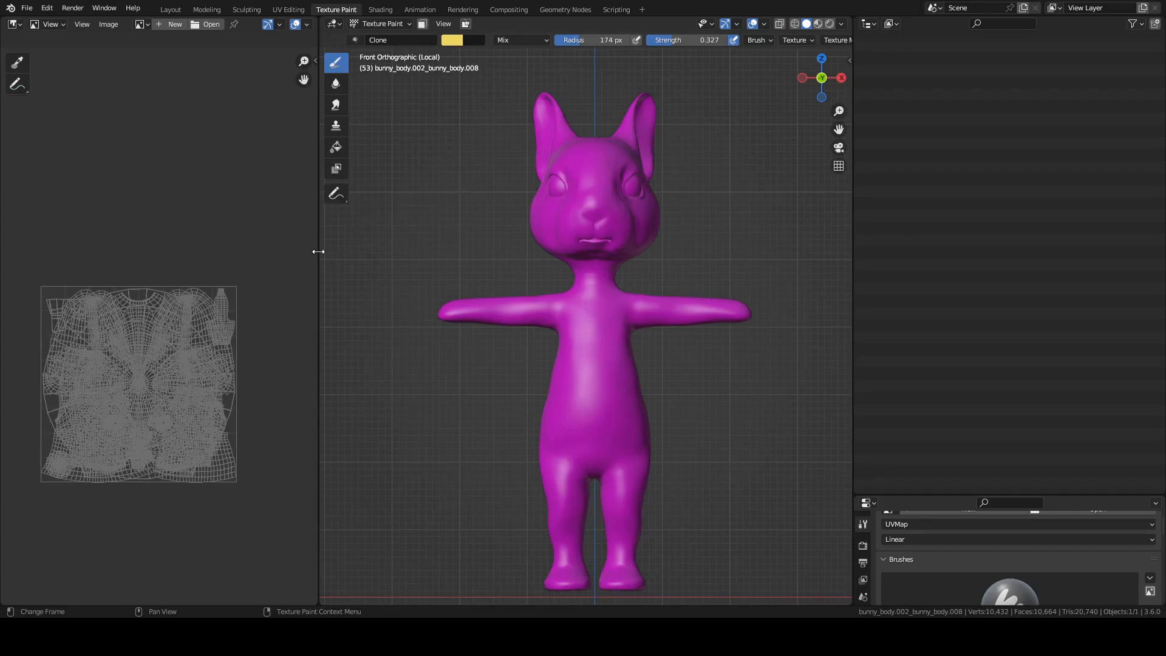
{"action": "right_click", "coordinate": [318, 202]}
{"action": "left_click", "coordinate": [303, 216]}
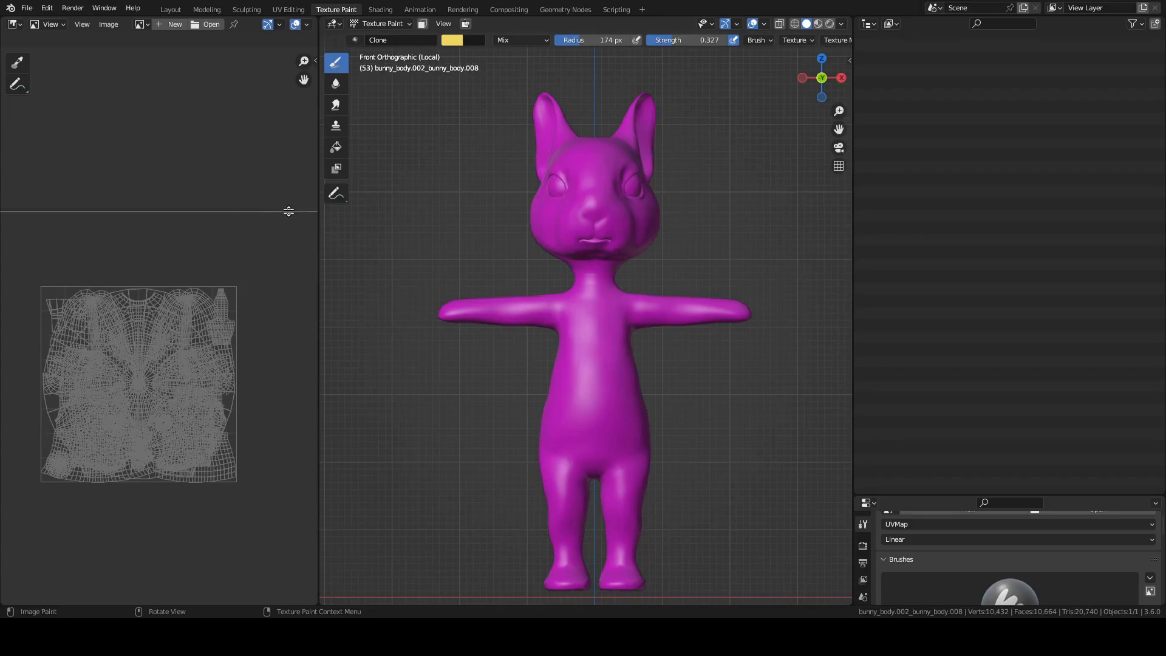
{"action": "left_click", "coordinate": [269, 213]}
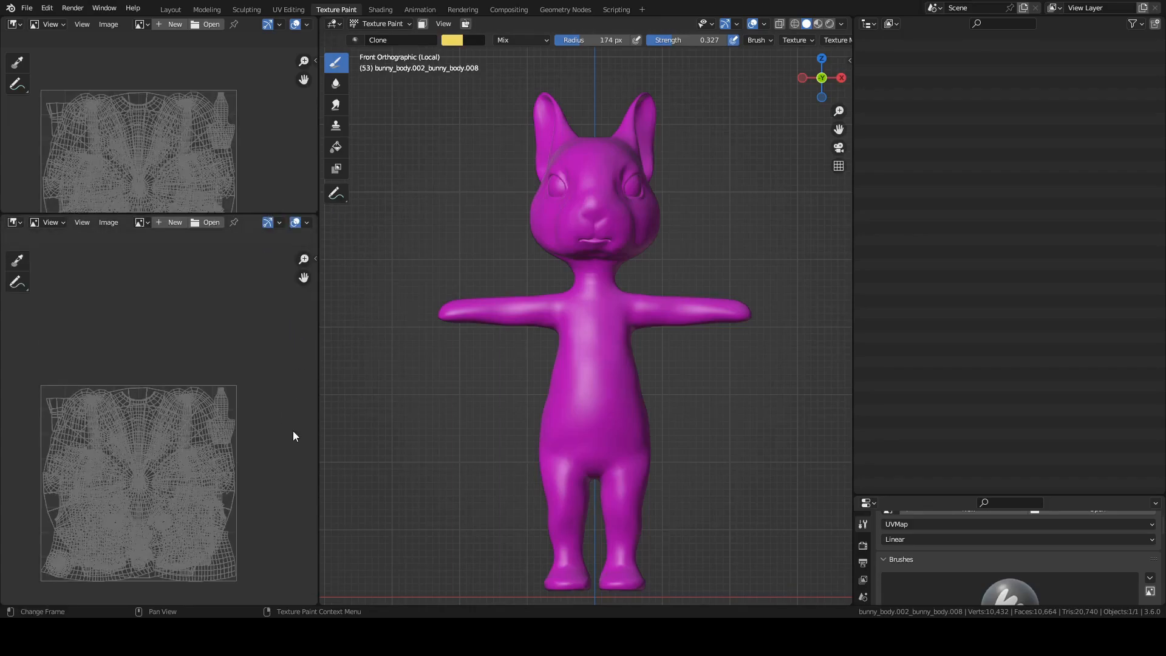
{"action": "right_click", "coordinate": [318, 426]}
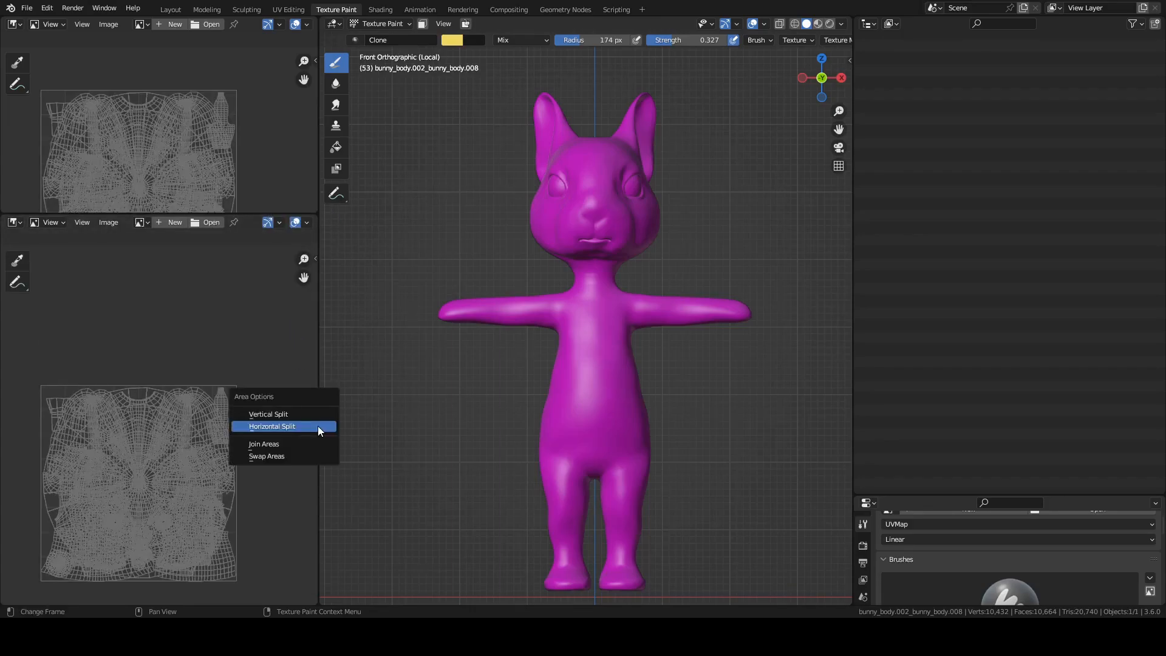
{"action": "left_click", "coordinate": [318, 425]}
{"action": "left_click", "coordinate": [262, 424]}
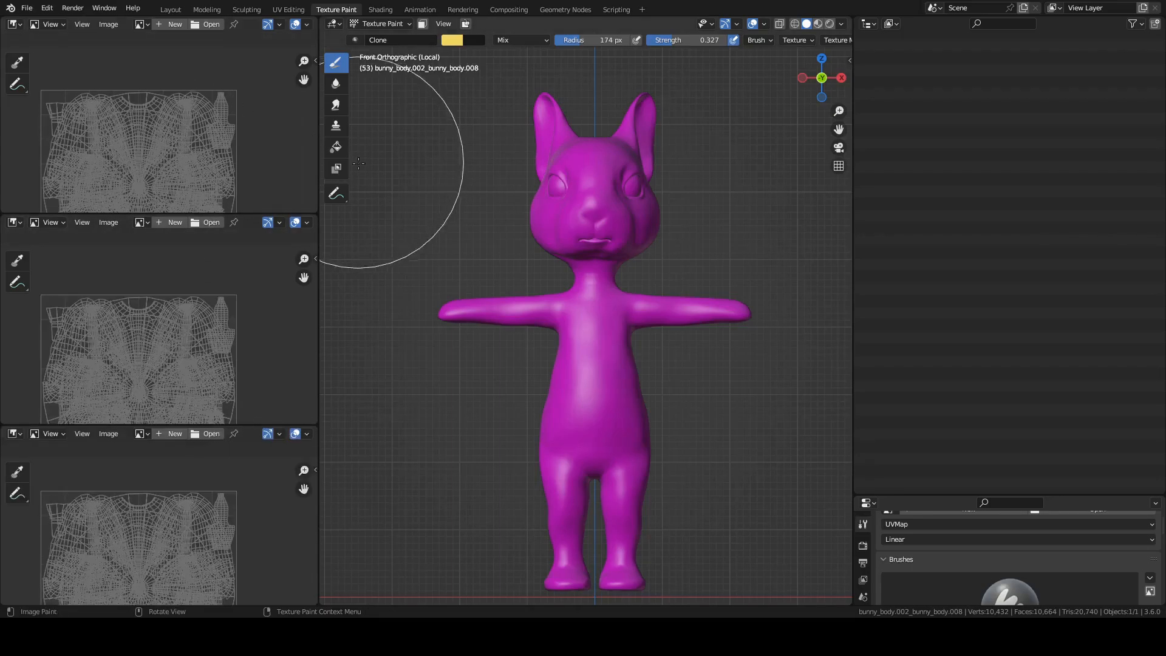
Show head tex in the upper image editor, torso tex in the middle one and legs tex in the lower one
{"action": "left_click", "coordinate": [148, 24]}
{"action": "left_click", "coordinate": [159, 42]}
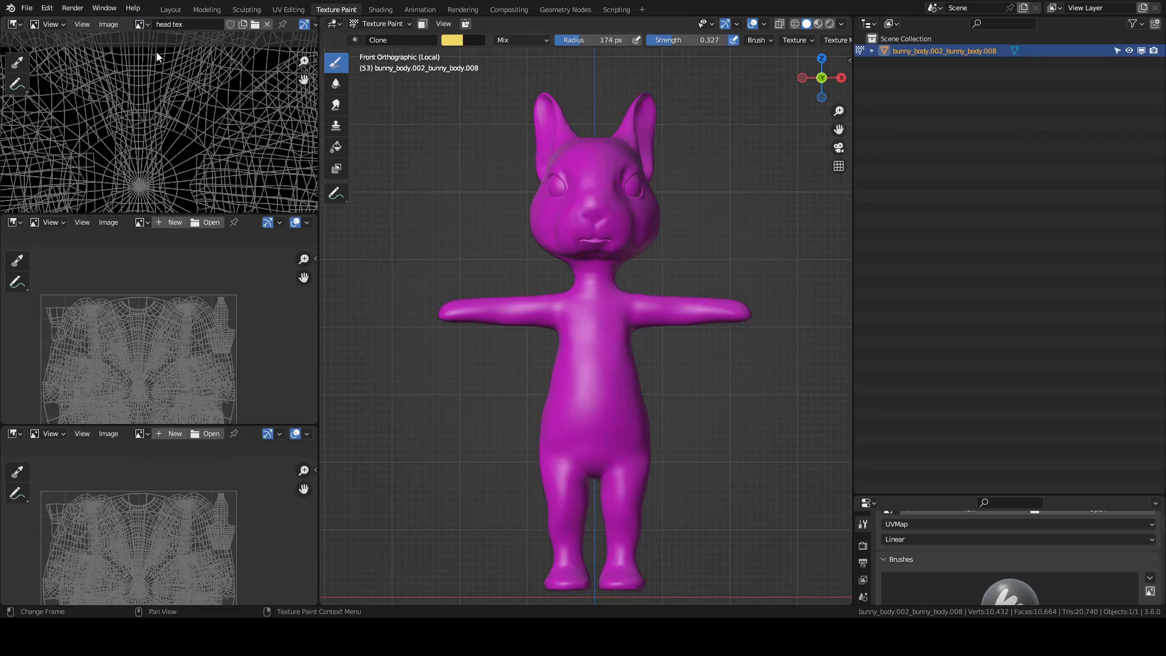
{"action": "left_click", "coordinate": [144, 222]}
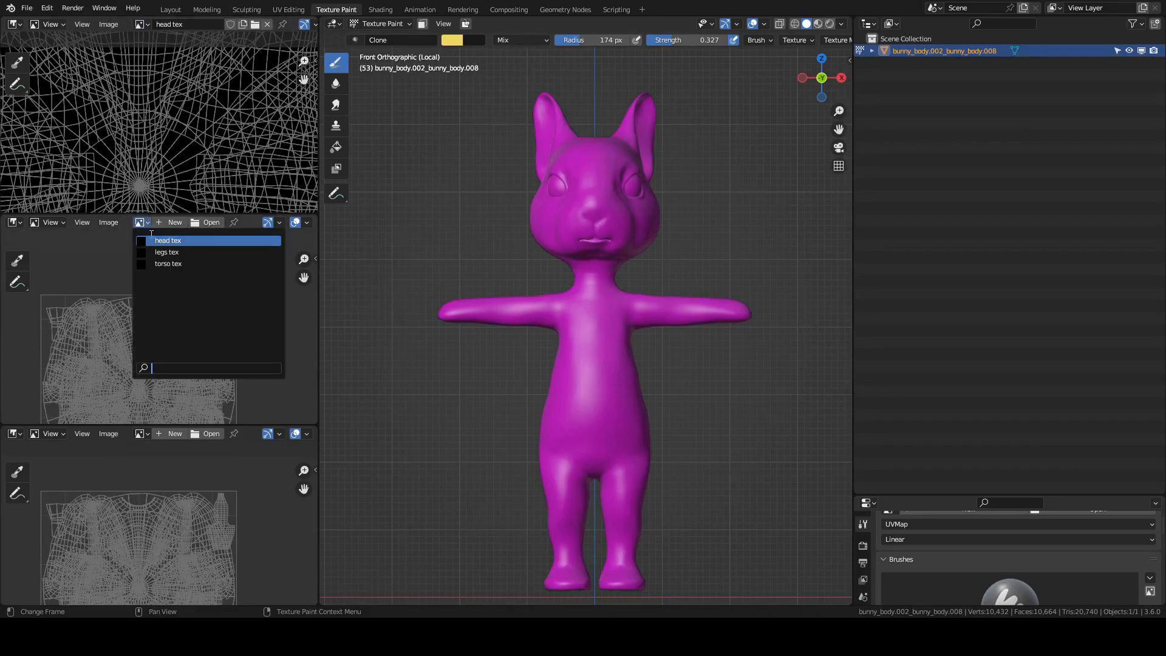
{"action": "left_click", "coordinate": [168, 264]}
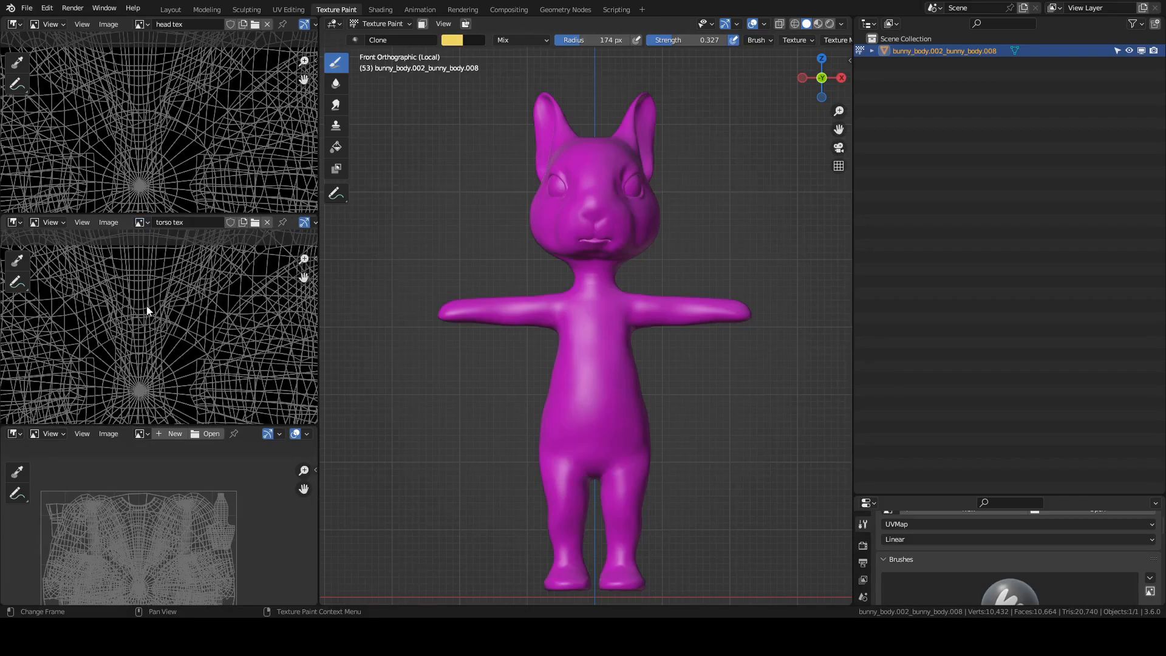
{"action": "left_click", "coordinate": [144, 434]}
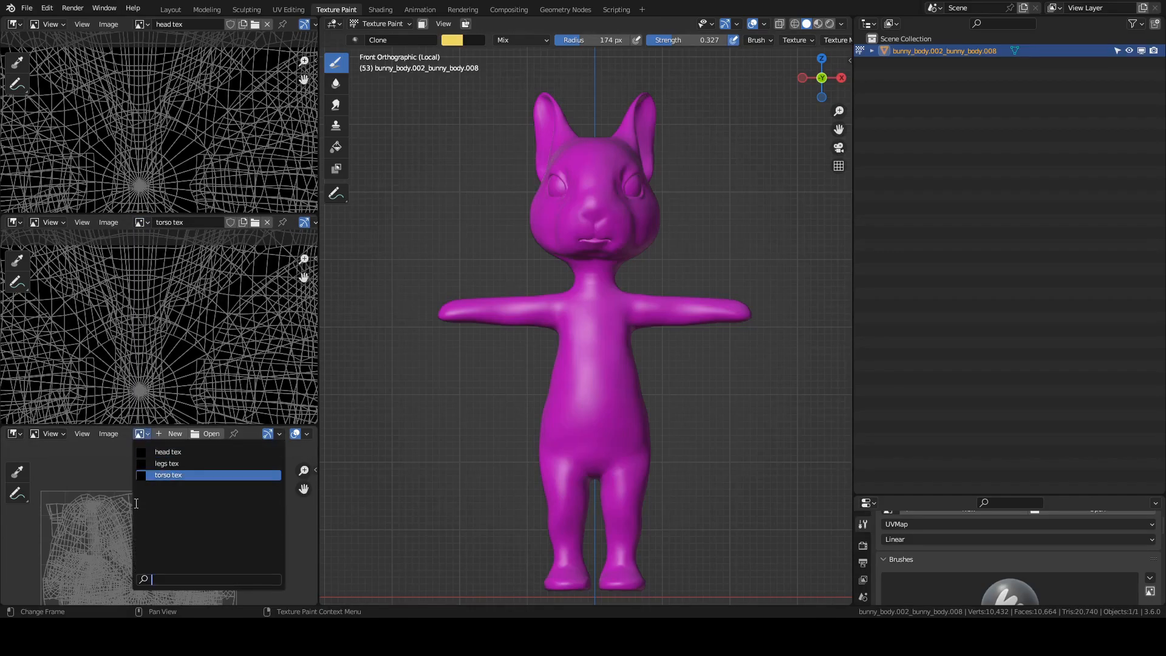
{"action": "left_click", "coordinate": [181, 465]}
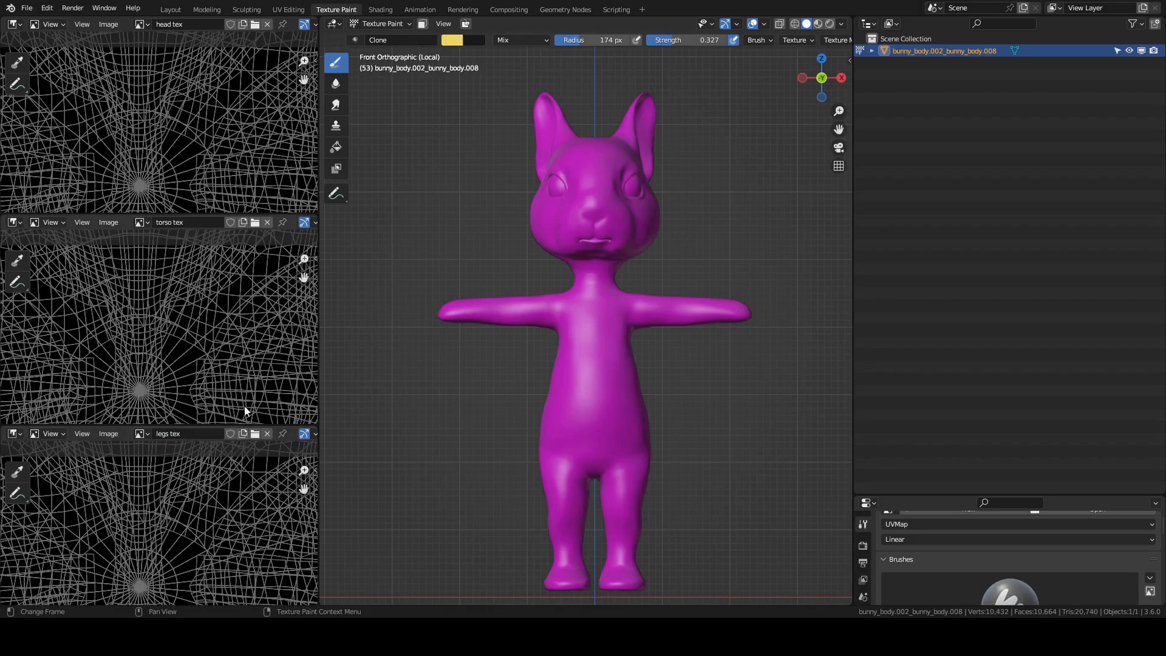
Turn off Display Texture Paint UVs in the head tex, torso tex and legs tex image editors
{"action": "scroll", "coordinate": [219, 146], "scroll_direction": "down", "scroll_amount": 6}
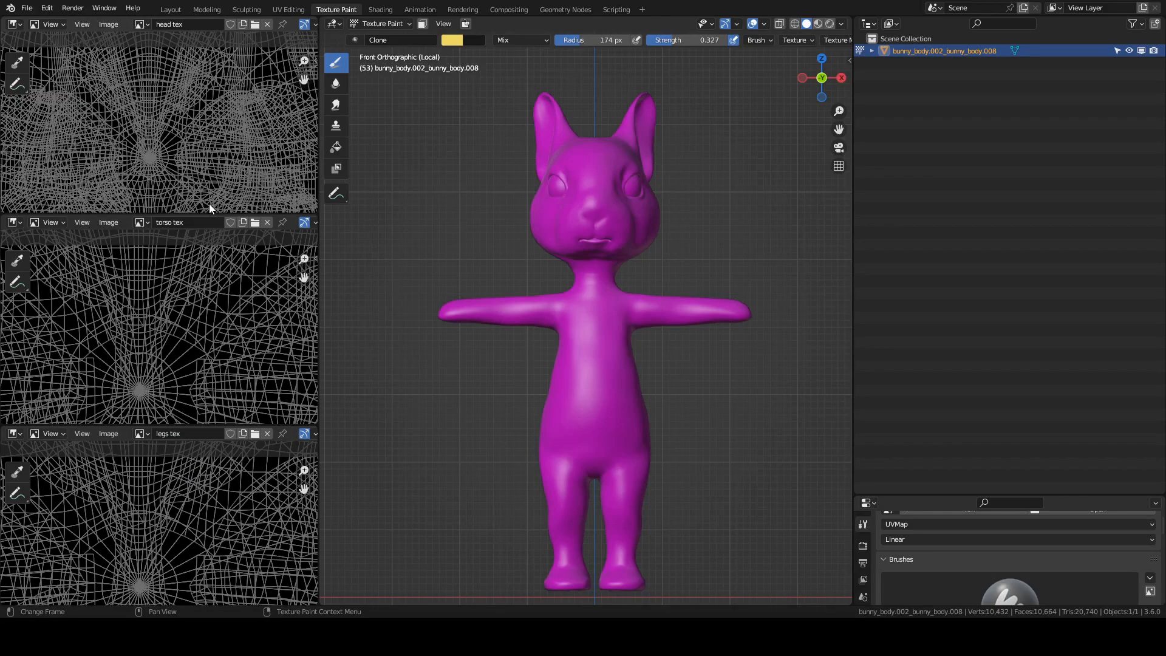
{"action": "scroll", "coordinate": [215, 144], "scroll_direction": "up", "scroll_amount": 5}
{"action": "scroll", "coordinate": [208, 146], "scroll_direction": "up", "scroll_amount": 2}
{"action": "scroll", "coordinate": [206, 146], "scroll_direction": "down", "scroll_amount": 2}
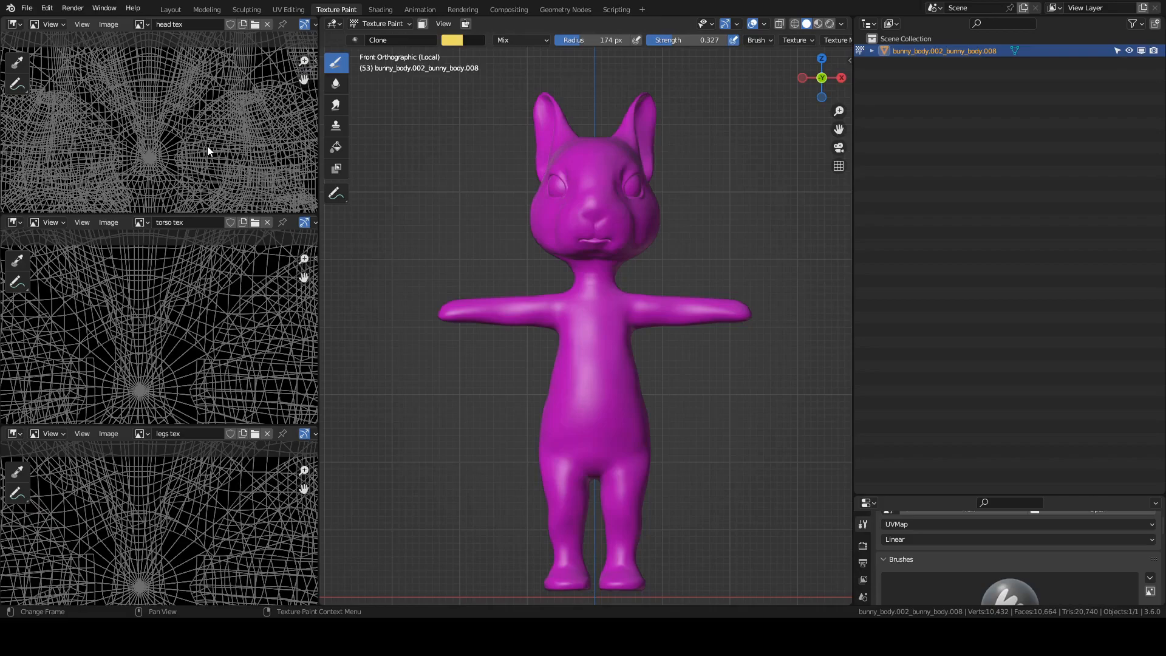
{"action": "left_click", "coordinate": [84, 25]}
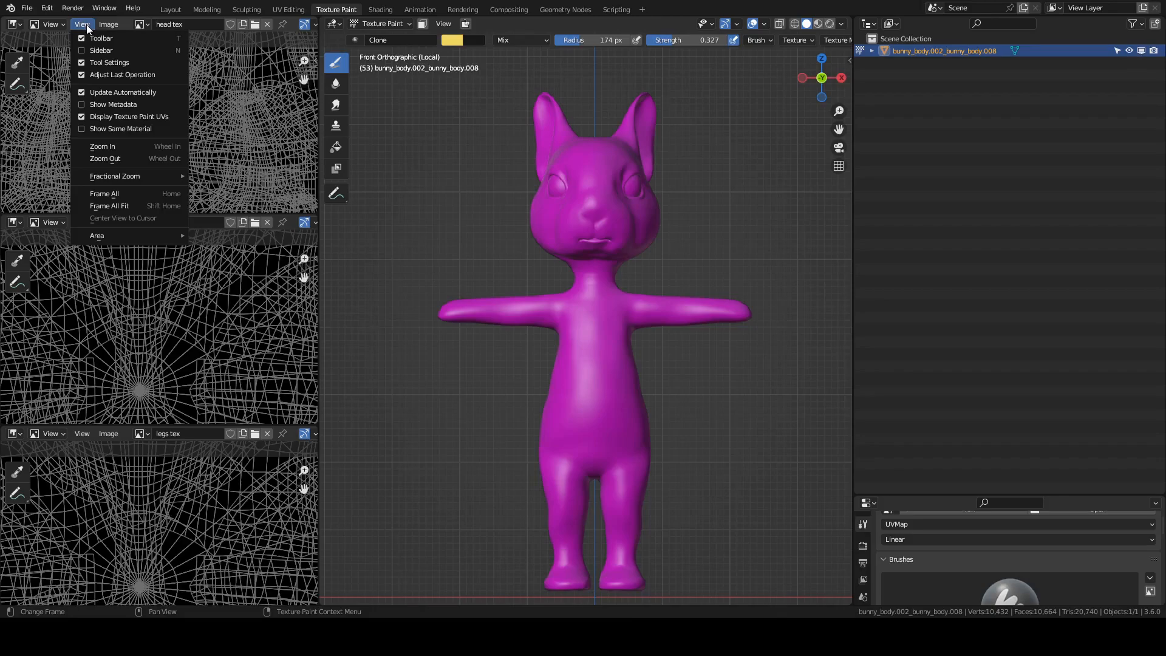
{"action": "left_click", "coordinate": [81, 117]}
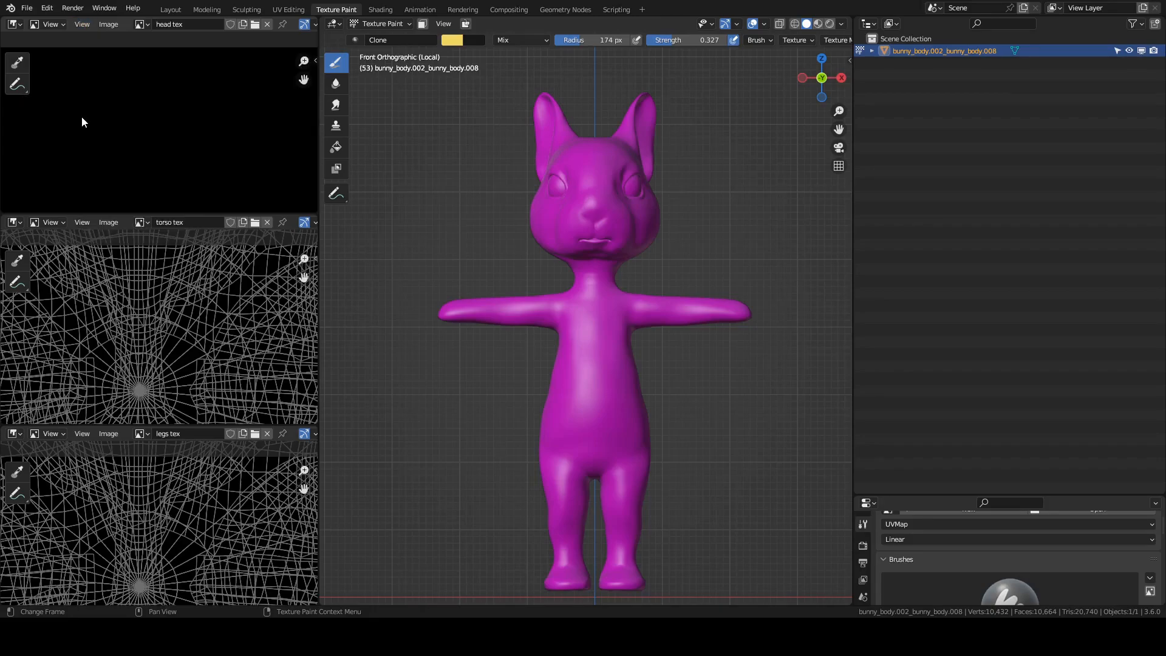
{"action": "left_click", "coordinate": [81, 222]}
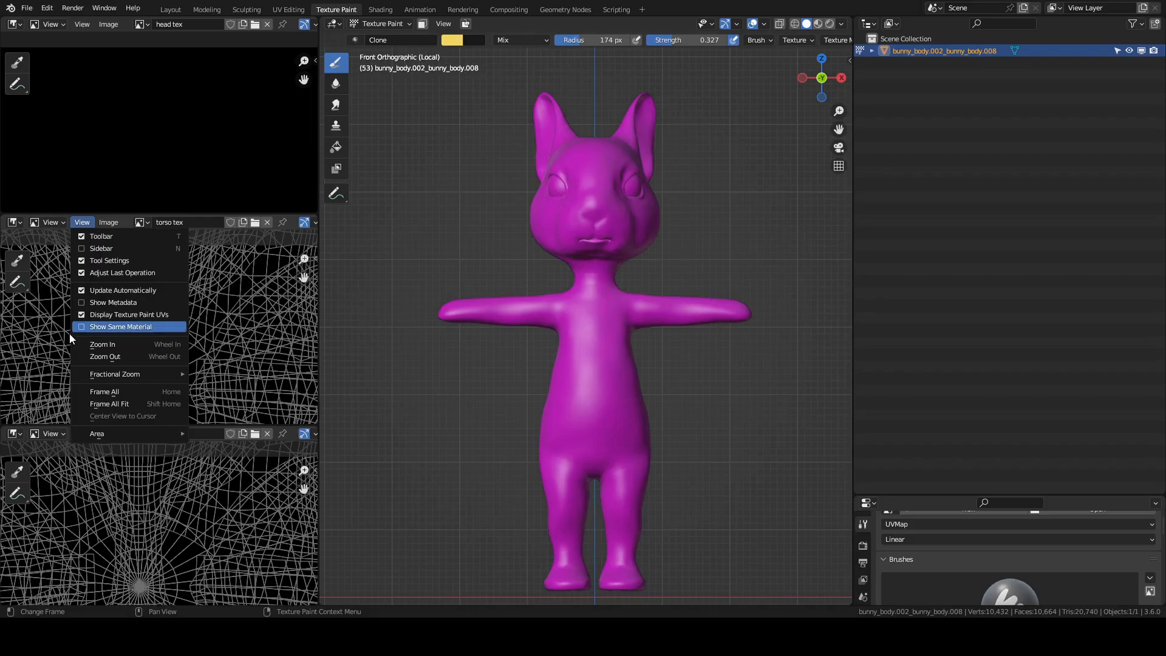
{"action": "left_click", "coordinate": [82, 317]}
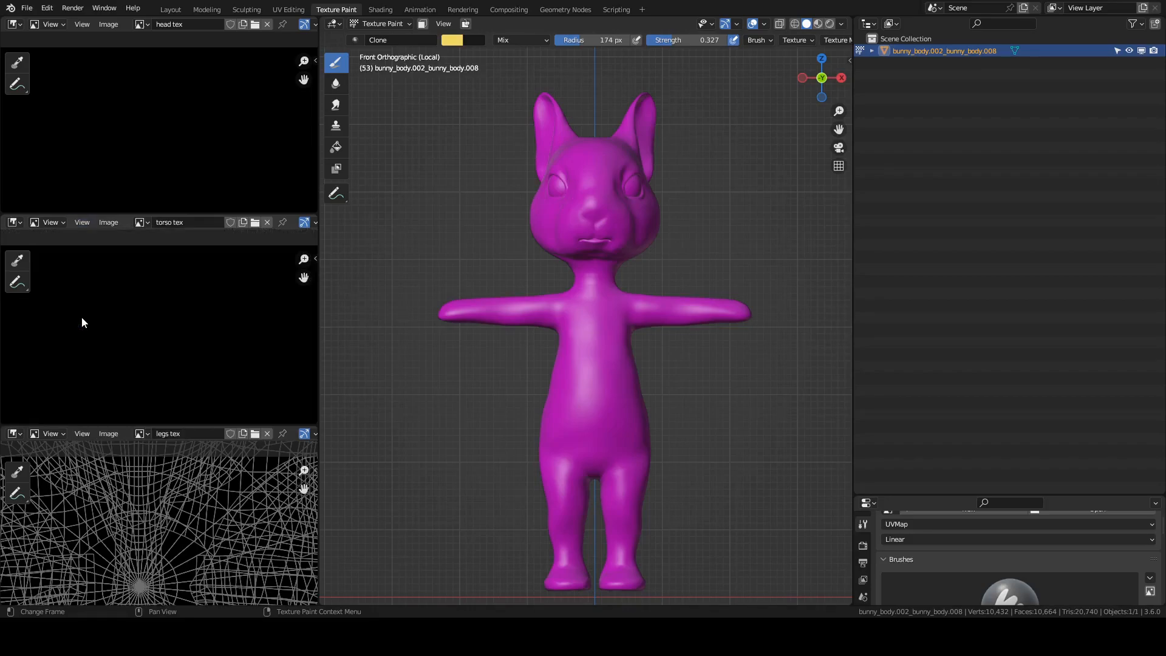
{"action": "left_click", "coordinate": [85, 439]}
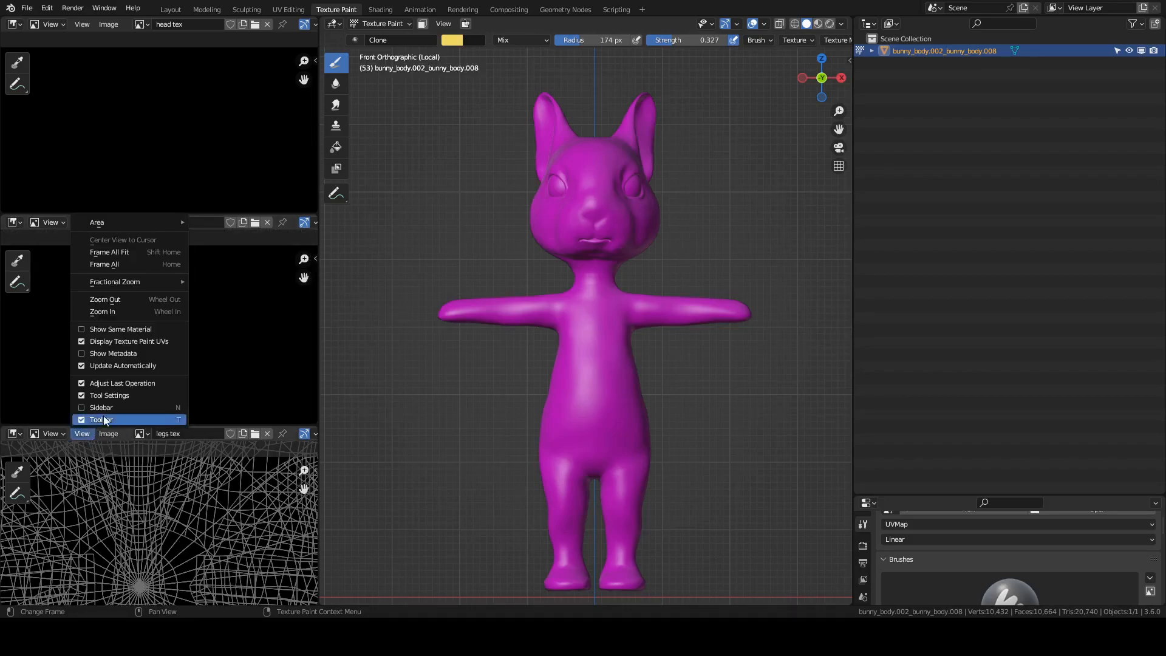
{"action": "left_click", "coordinate": [82, 342]}
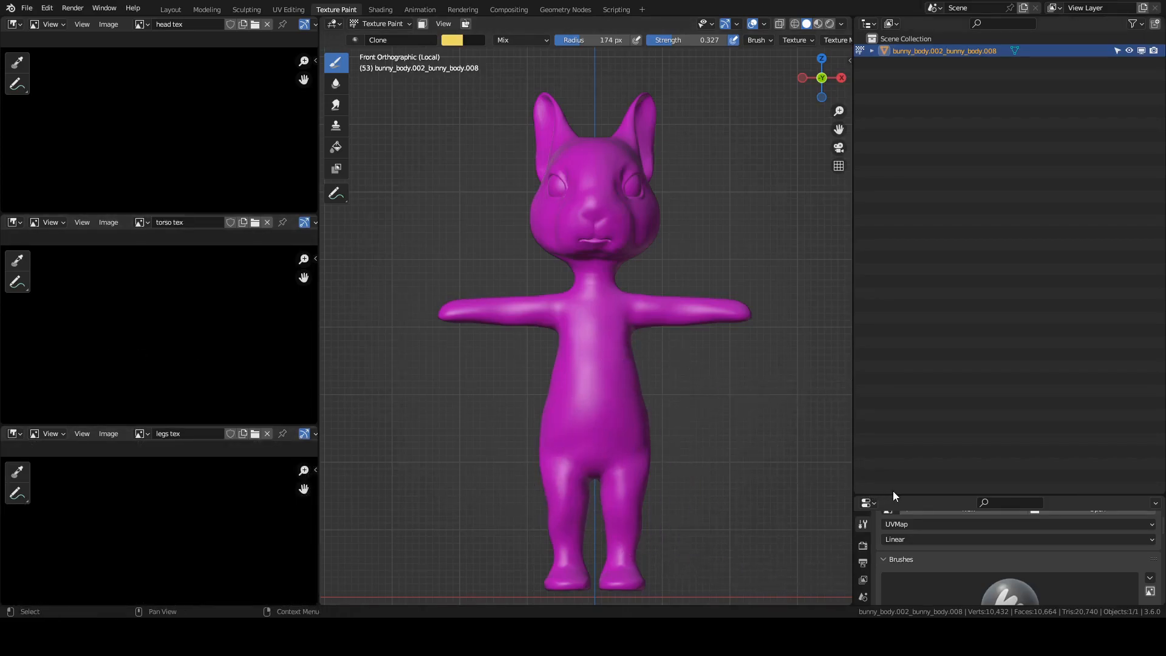
Enlarge the Properties editor and set the Texture Slots mode to Material
{"action": "left_click_drag", "start_coordinate": [897, 495], "coordinate": [934, 120]}
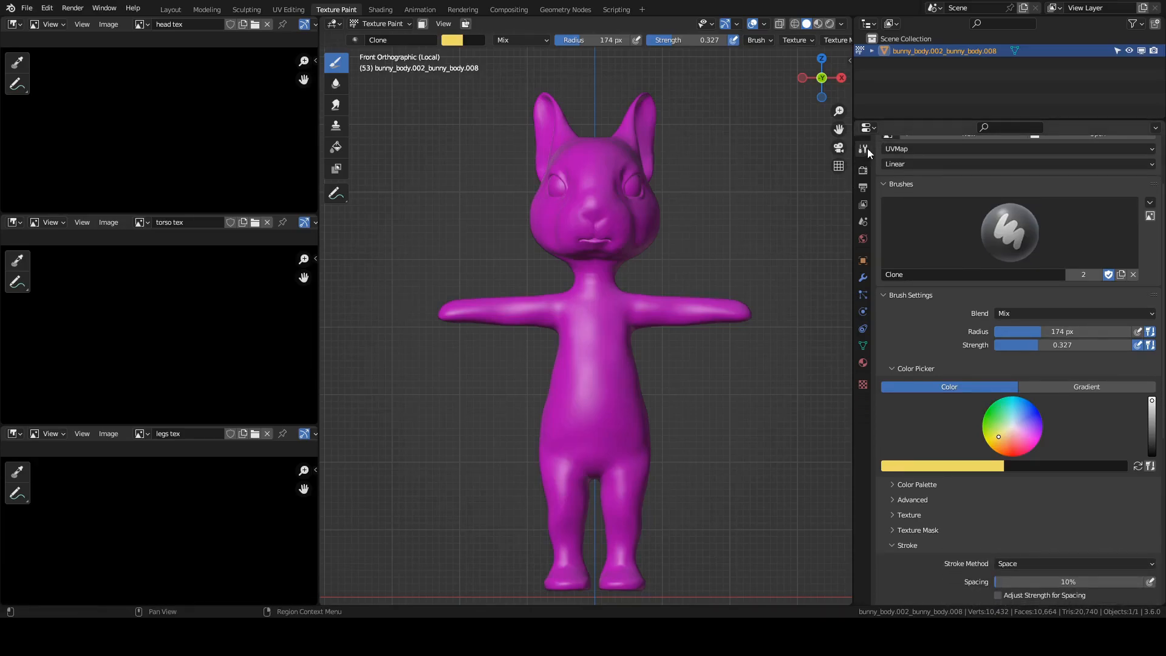
{"action": "scroll", "coordinate": [895, 150], "scroll_direction": "up", "scroll_amount": 3}
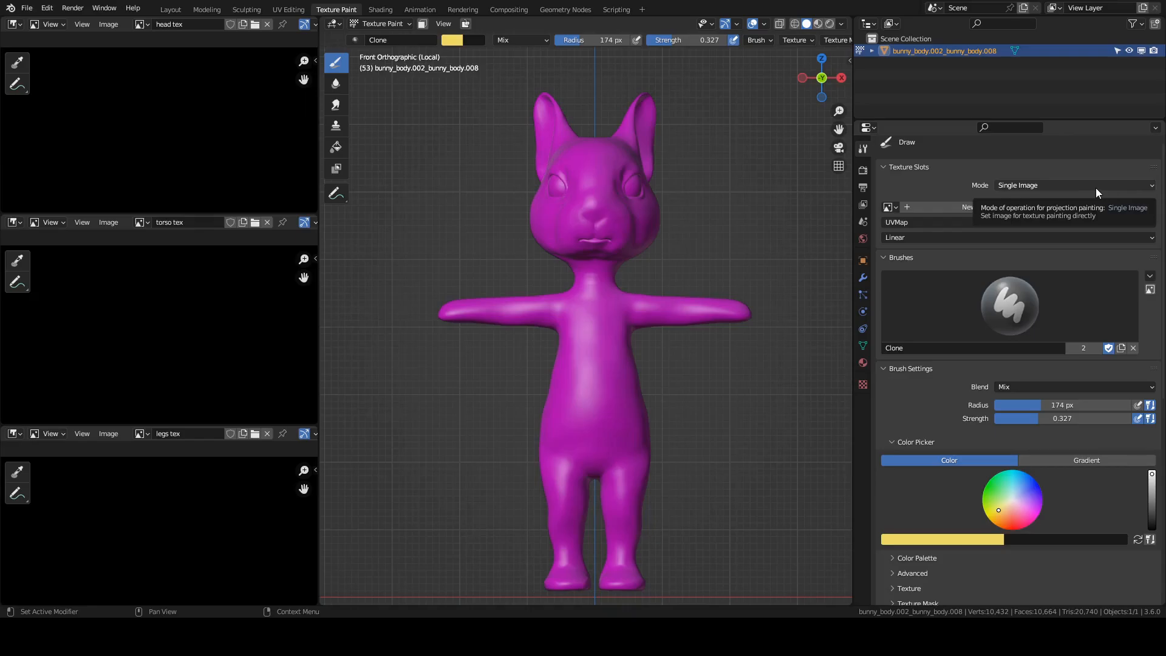
{"action": "left_click", "coordinate": [1141, 189]}
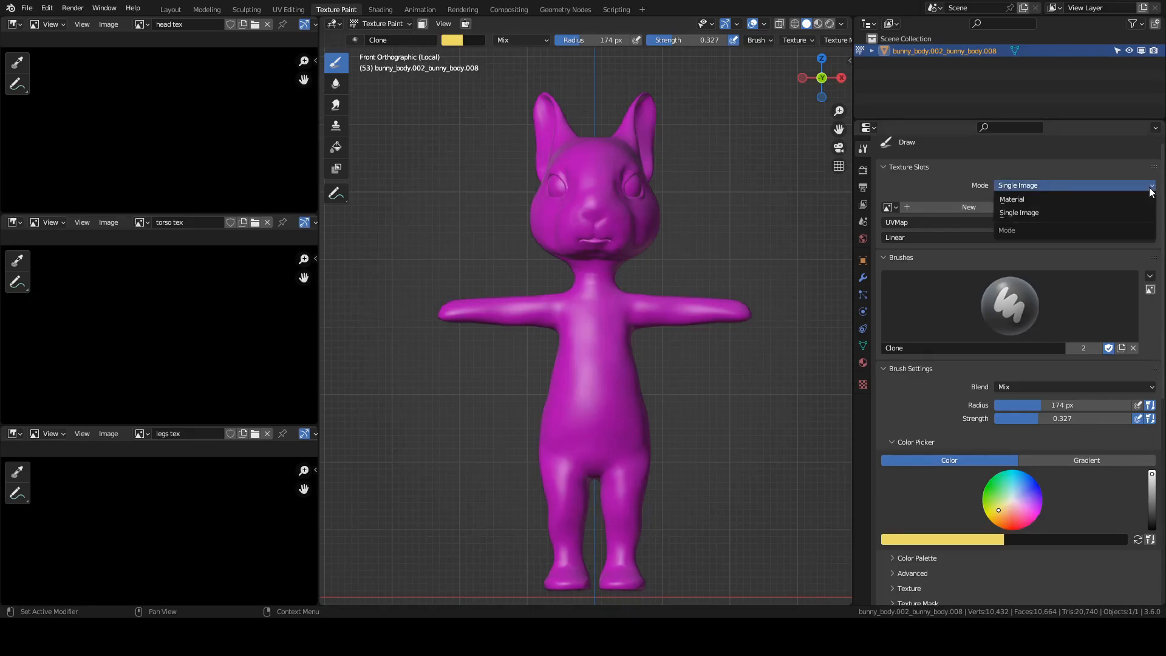
{"action": "left_click", "coordinate": [1077, 198]}
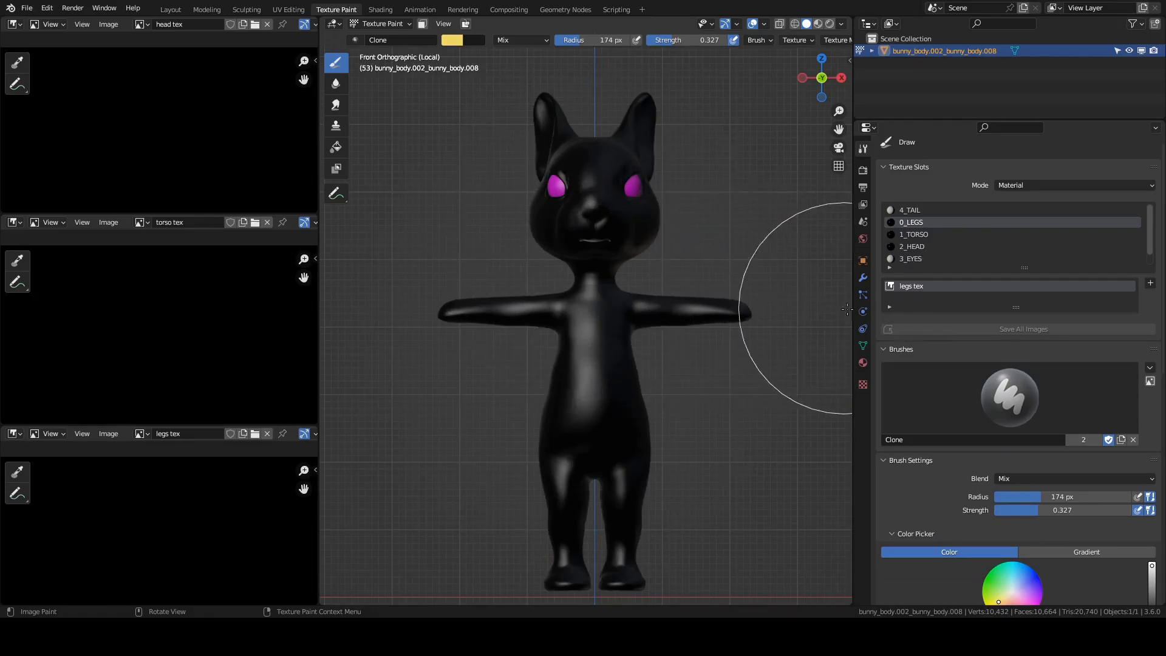
Set the Draw tool's brush color to a light mint green
{"action": "scroll", "coordinate": [929, 418], "scroll_direction": "down", "scroll_amount": 8}
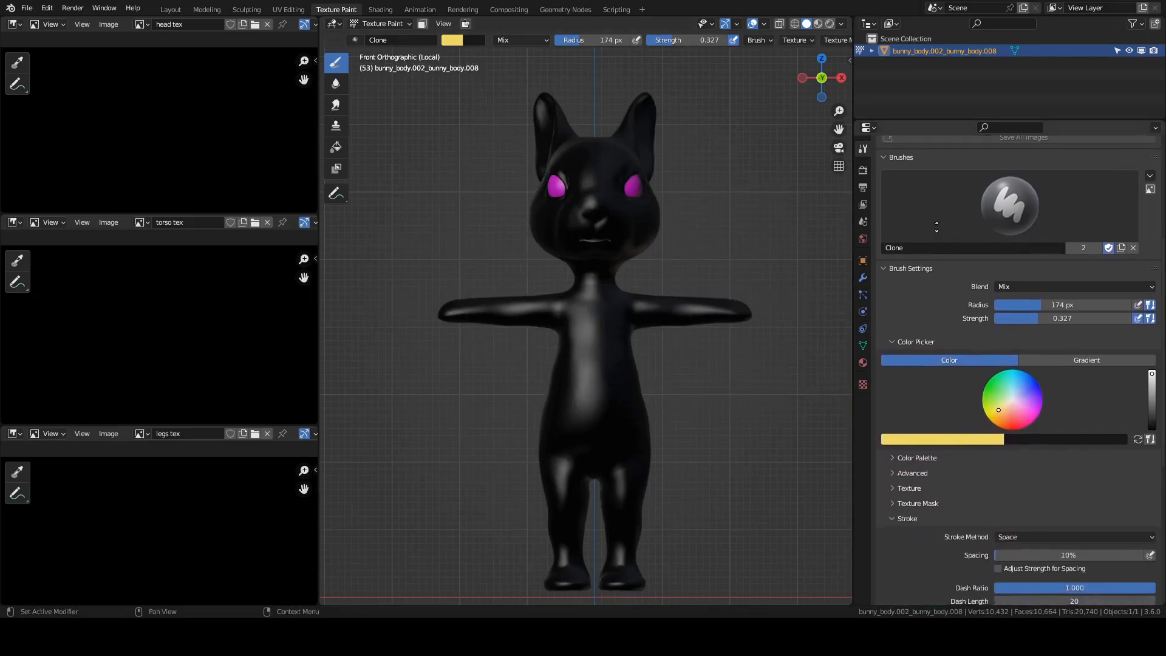
{"action": "middle_click_drag", "start_coordinate": [935, 195], "coordinate": [897, 158]}
{"action": "scroll", "coordinate": [909, 169], "scroll_direction": "down", "scroll_amount": 2}
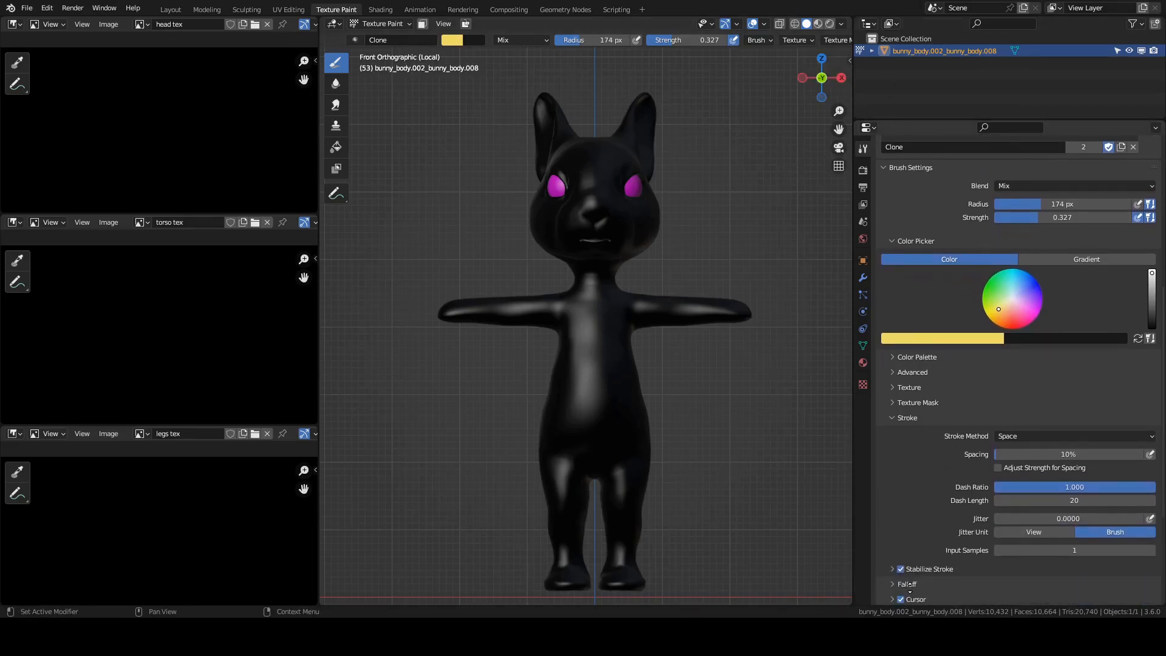
{"action": "left_click", "coordinate": [1005, 288]}
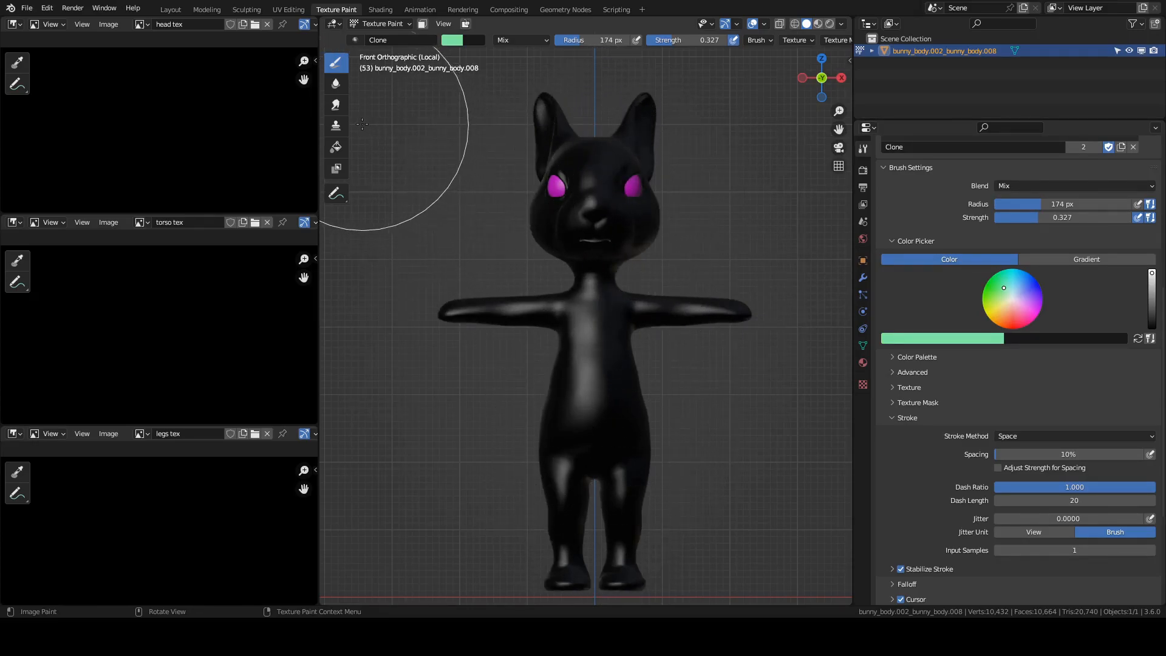
Switch to the Fill tool and set its primary color to a bright light green
{"action": "left_click", "coordinate": [338, 148]}
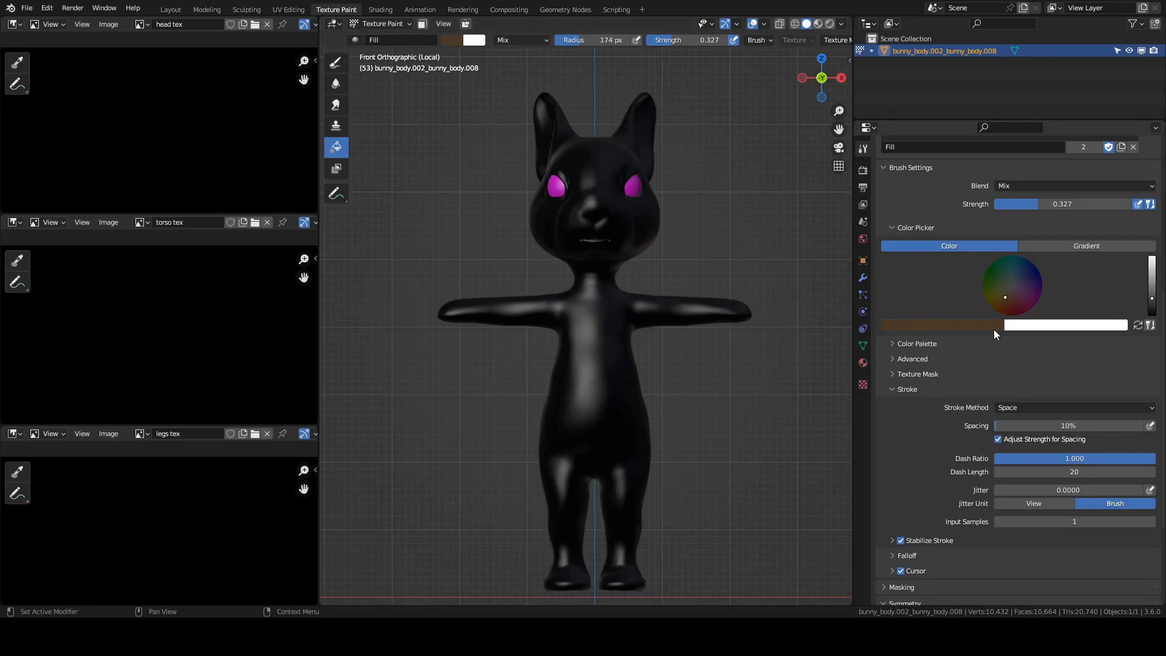
{"action": "scroll", "coordinate": [1040, 327], "scroll_direction": "up", "scroll_amount": 3}
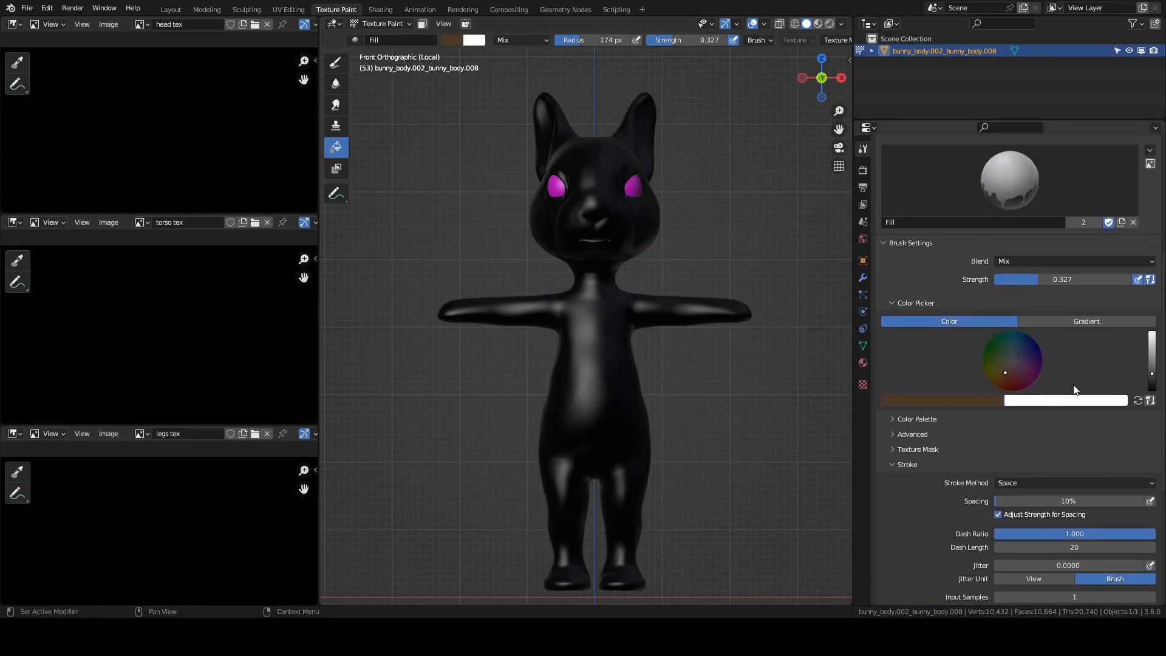
{"action": "left_click", "coordinate": [968, 403]}
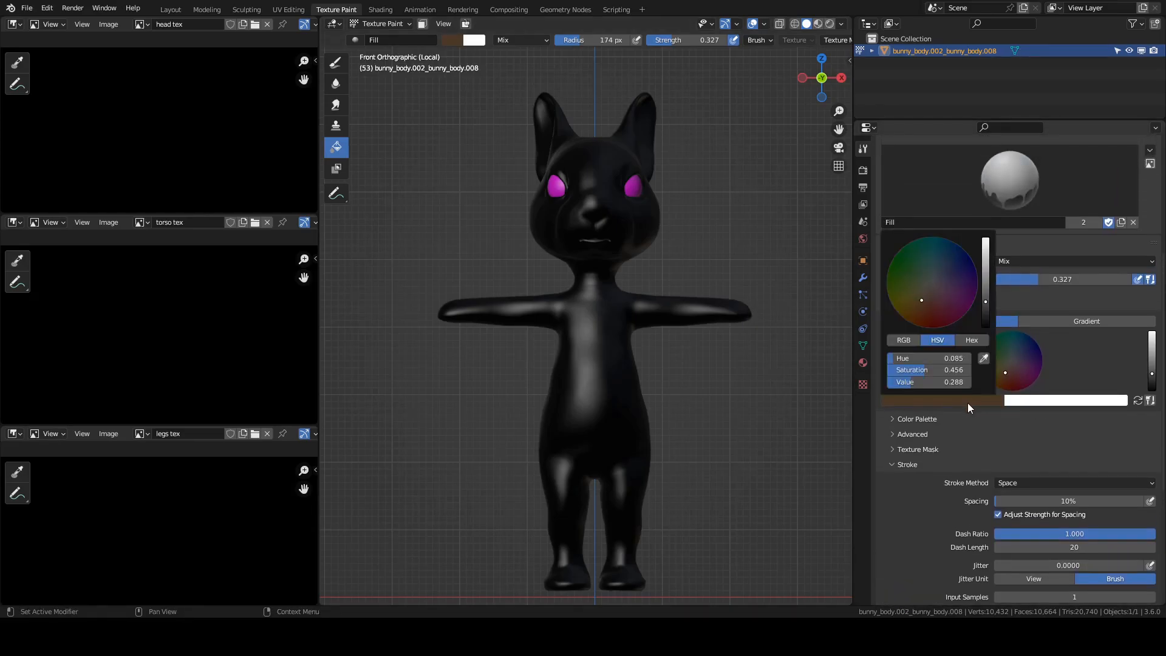
{"action": "left_click_drag", "start_coordinate": [988, 300], "coordinate": [986, 238]}
{"action": "left_click_drag", "start_coordinate": [924, 277], "coordinate": [913, 275]}
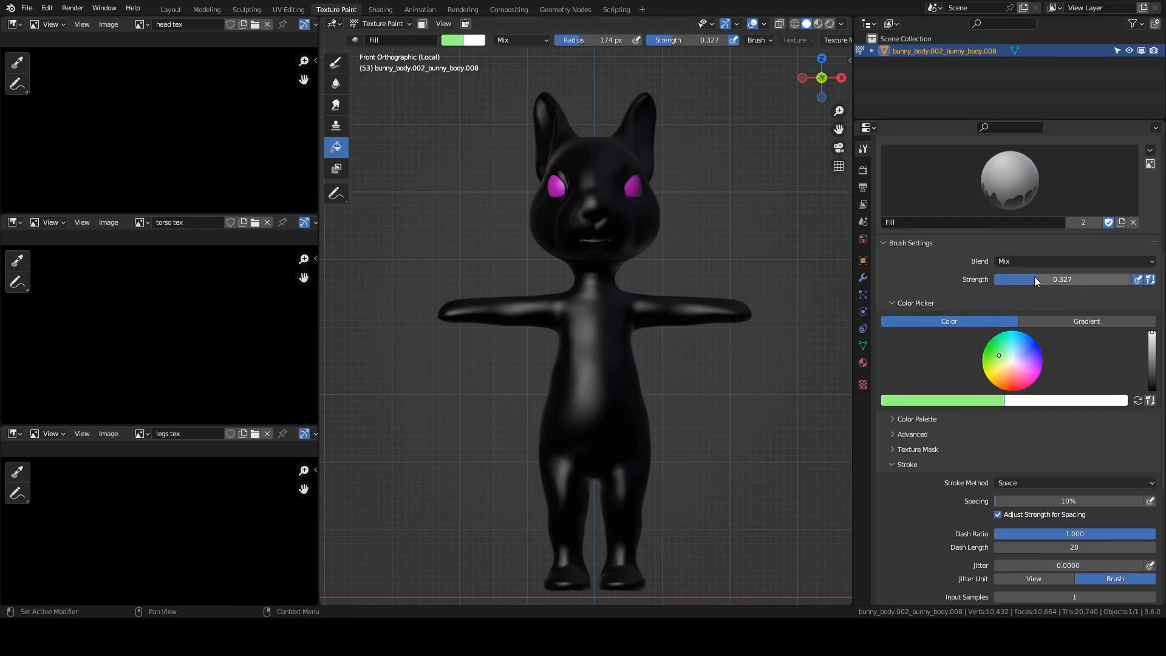
Set the Fill strength to 1.000 and fill the bunny's head, torso and legs textures with the light green
{"action": "left_click_drag", "start_coordinate": [1038, 279], "coordinate": [1132, 279]}
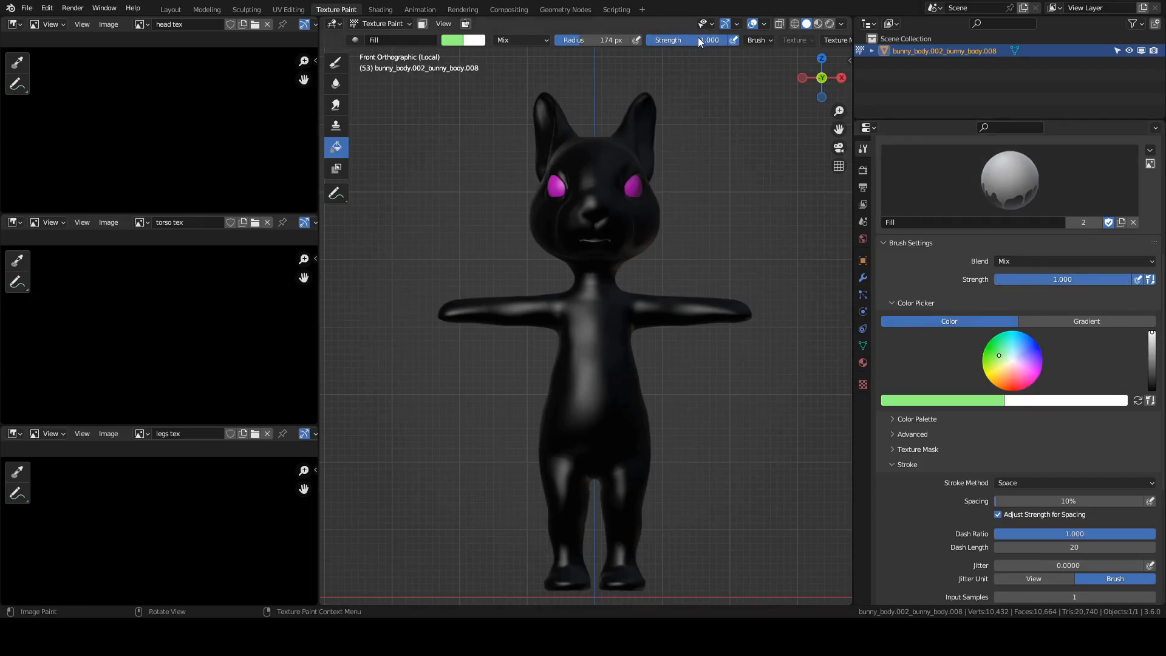
{"action": "left_click", "coordinate": [598, 361]}
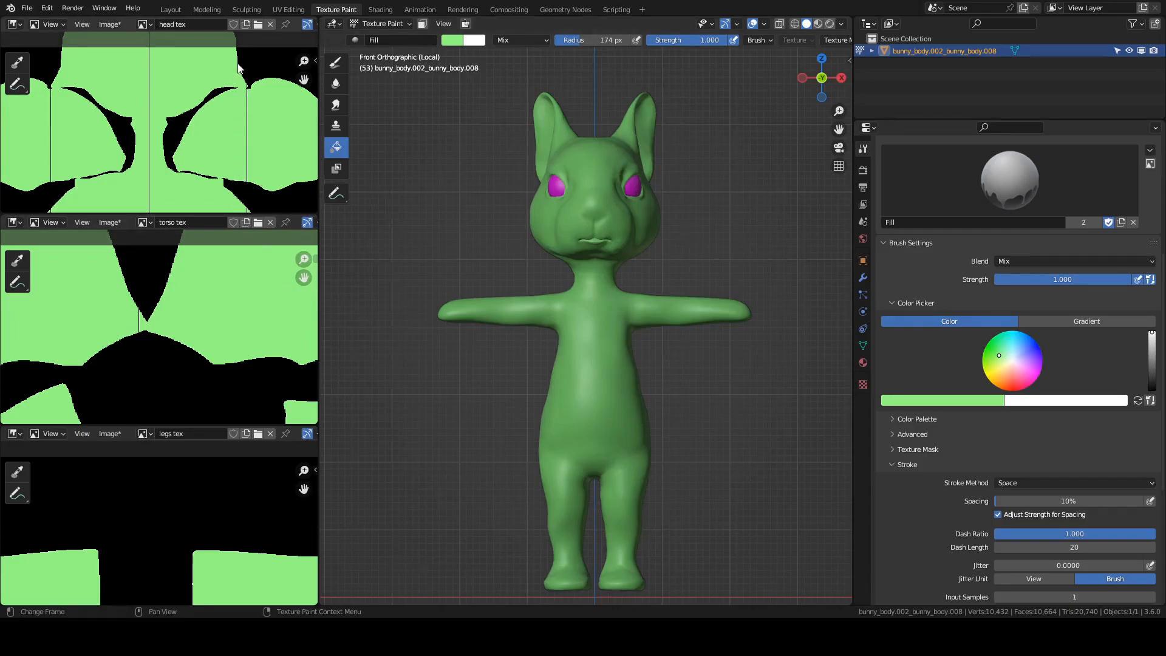
{"action": "scroll", "coordinate": [221, 149], "scroll_direction": "up", "scroll_amount": 1}
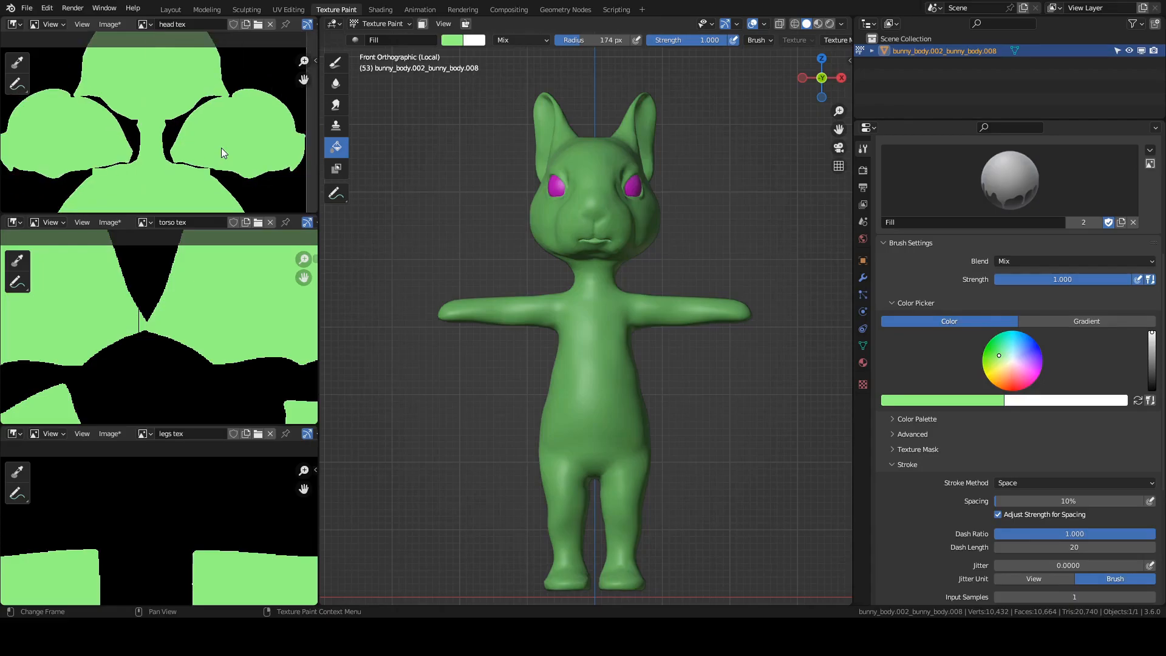
{"action": "scroll", "coordinate": [221, 149], "scroll_direction": "up", "scroll_amount": 1}
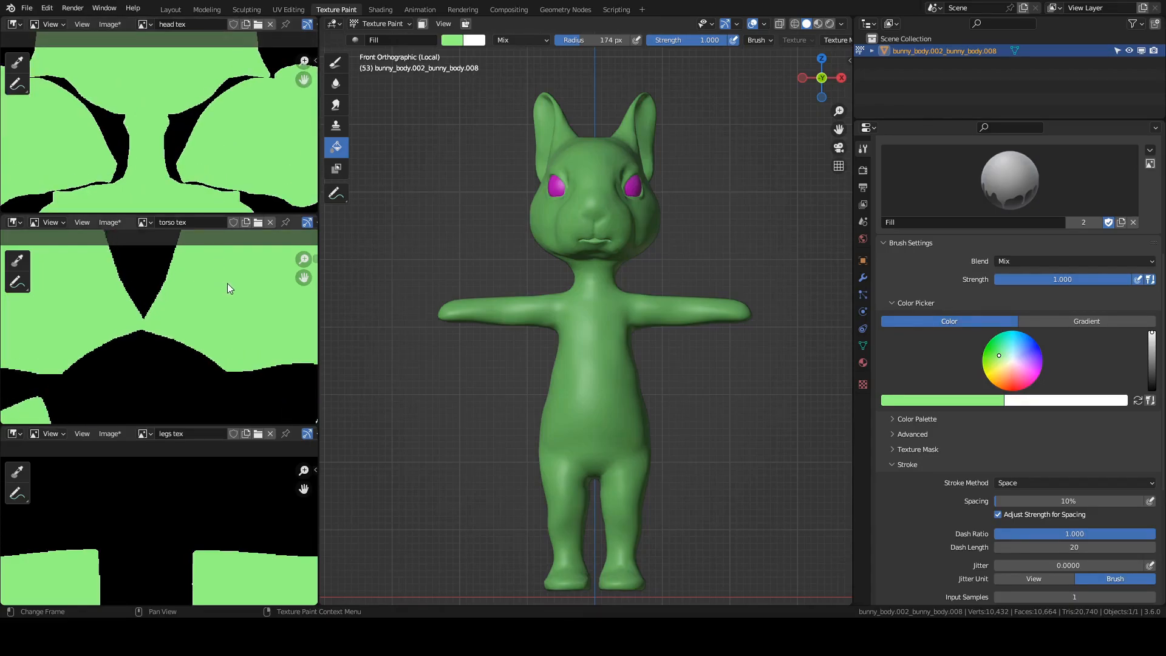
{"action": "scroll", "coordinate": [228, 285], "scroll_direction": "up", "scroll_amount": 2}
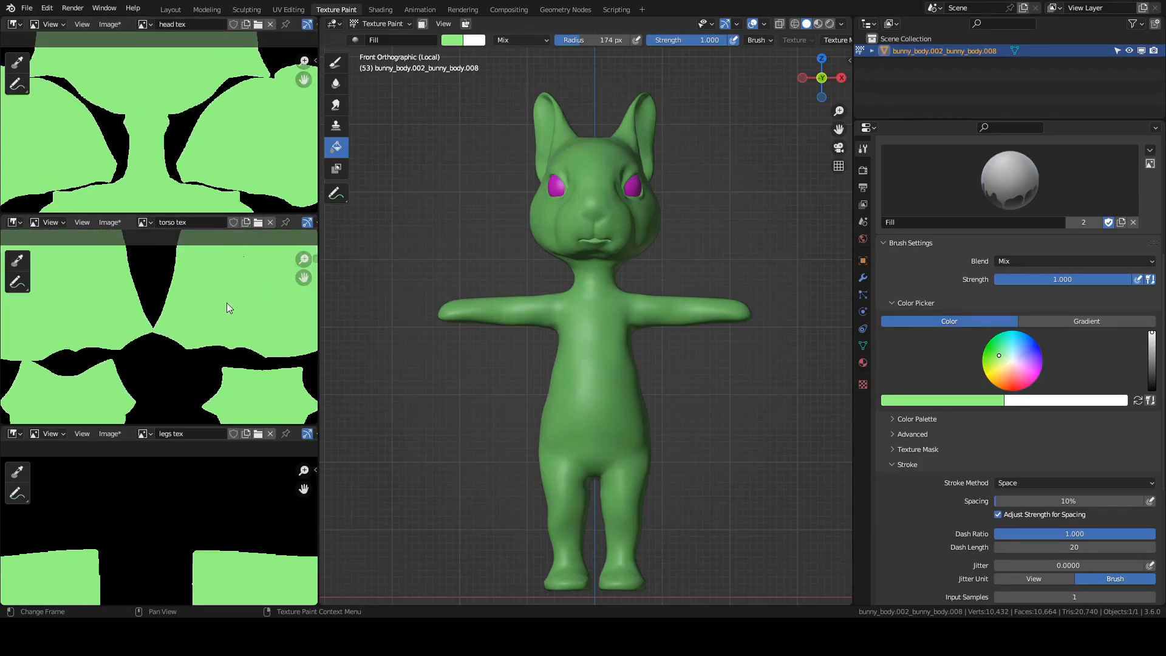
Frame the whole legs texture in its image editor and set the Fill color to a pale yellow
{"action": "scroll", "coordinate": [200, 495], "scroll_direction": "down", "scroll_amount": 3}
{"action": "middle_click_drag", "start_coordinate": [204, 497], "coordinate": [203, 441]}
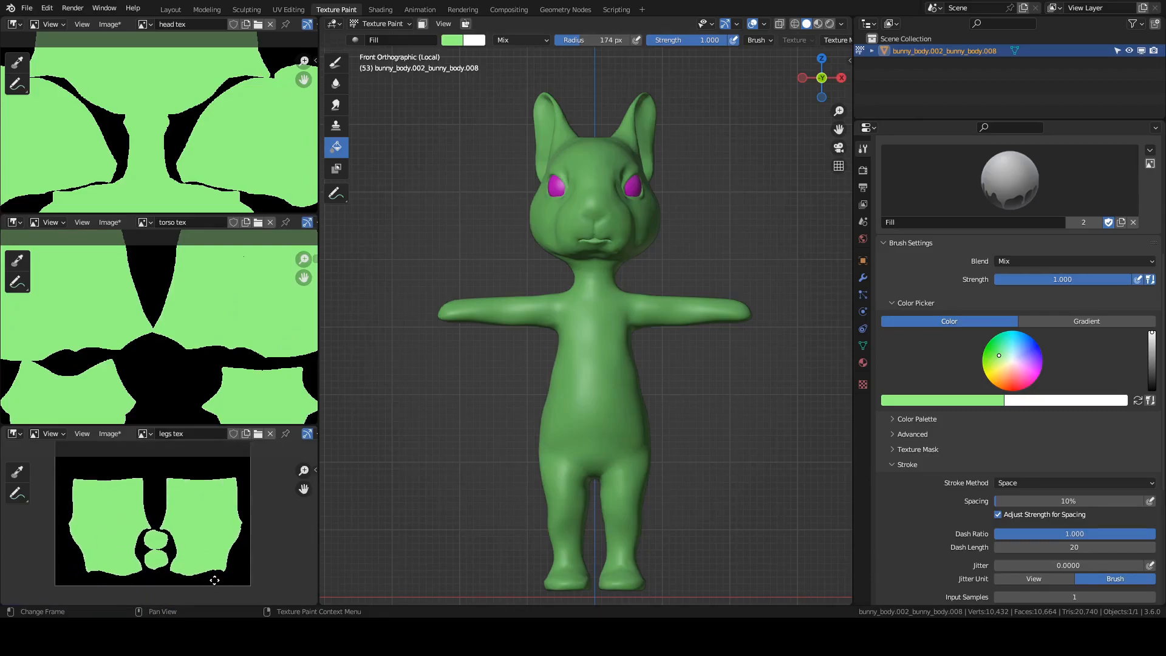
{"action": "scroll", "coordinate": [692, 409], "scroll_direction": "up", "scroll_amount": 1}
{"action": "middle_click_drag", "start_coordinate": [692, 410], "coordinate": [625, 365]}
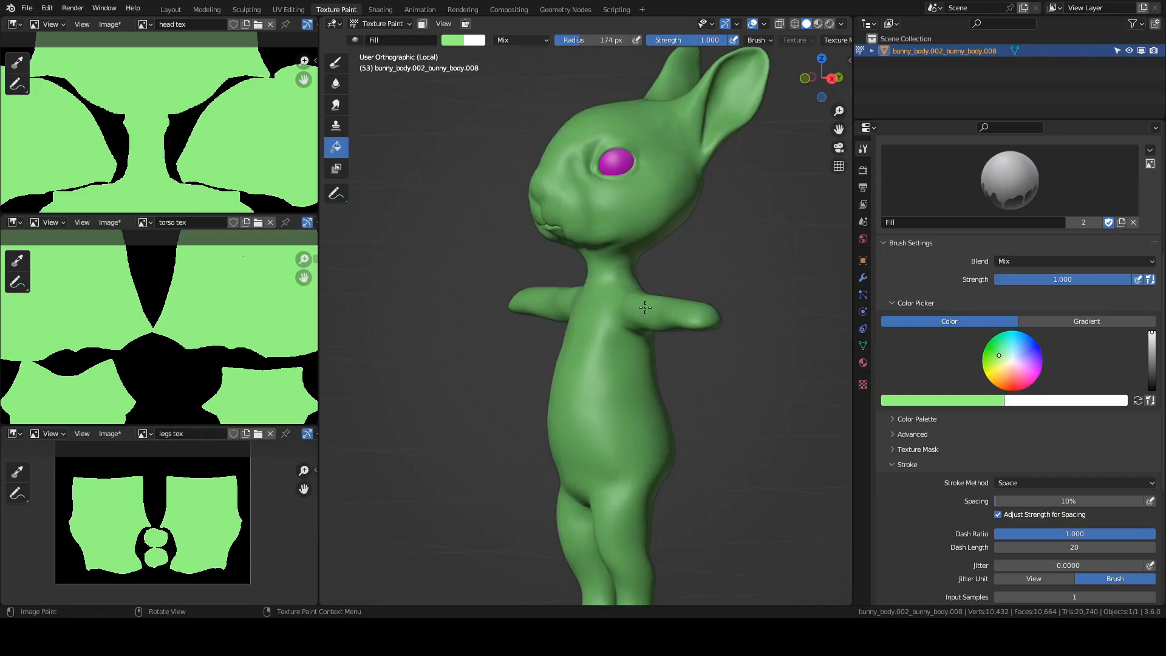
{"action": "middle_click_drag", "start_coordinate": [645, 308], "coordinate": [631, 396], "text": "shift"}
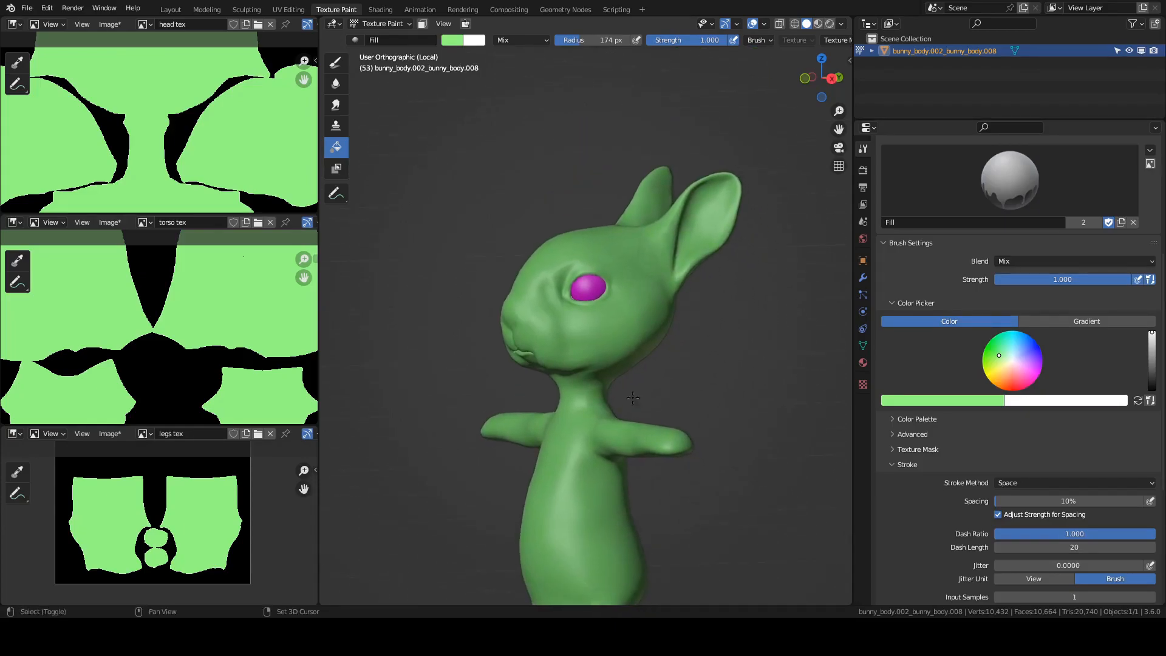
{"action": "scroll", "coordinate": [631, 396], "scroll_direction": "up", "scroll_amount": 6}
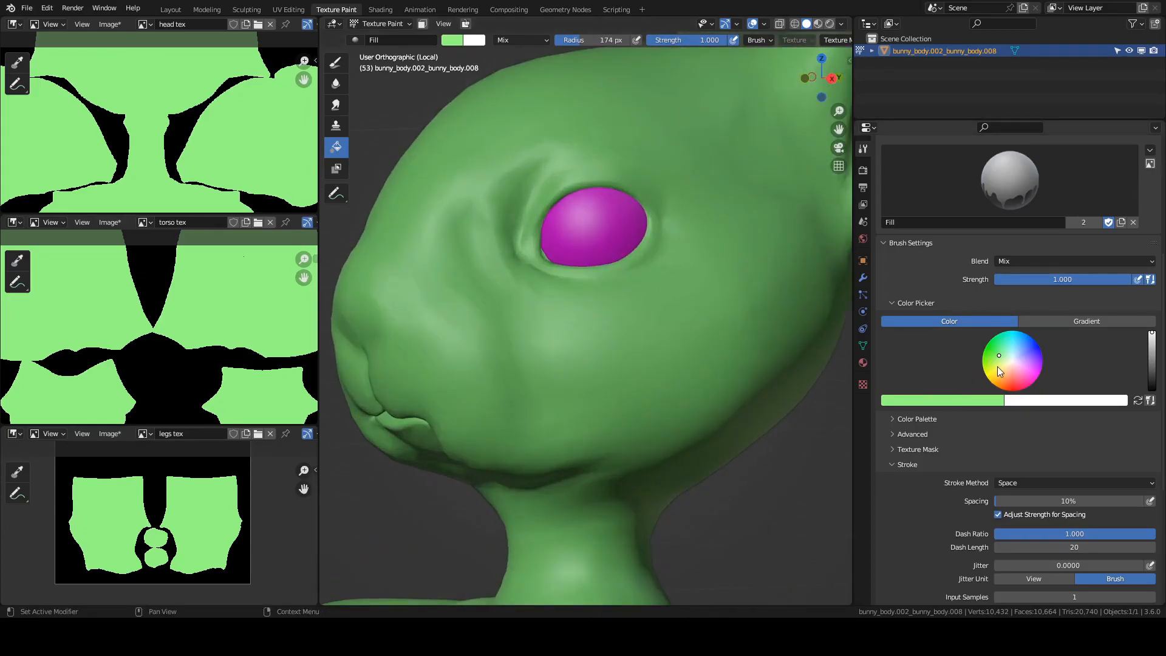
{"action": "left_click", "coordinate": [998, 367]}
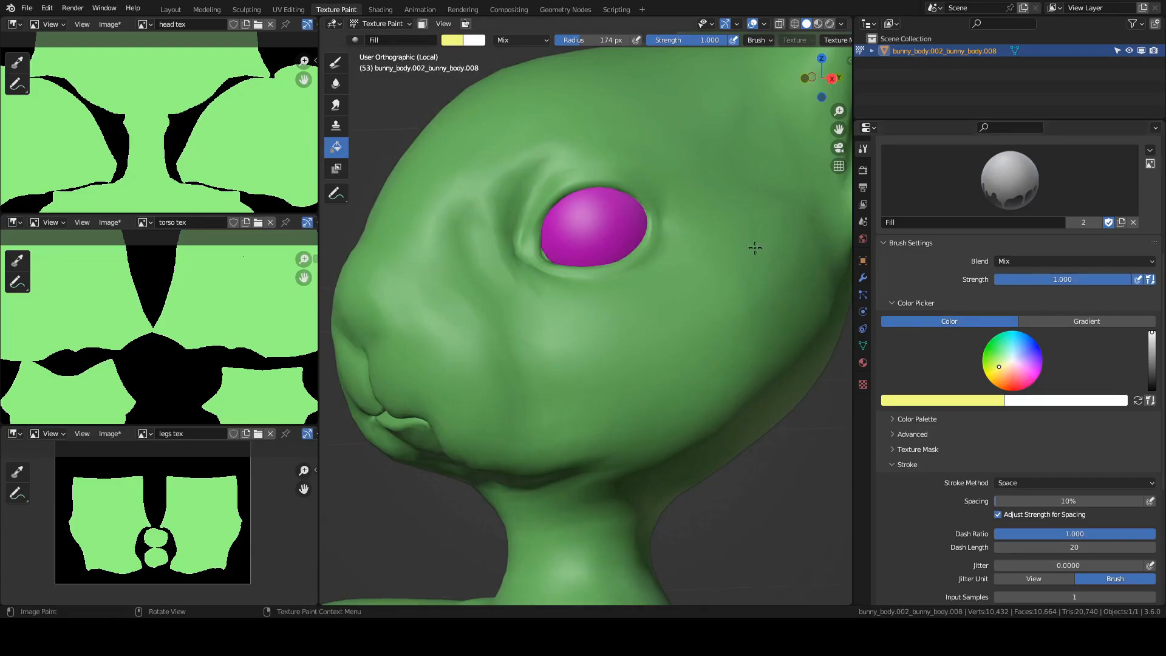
Switch to the Draw tool, set its radius to 88 px and try a mint green stroke above the bunny's eye
{"action": "middle_click_drag", "start_coordinate": [736, 162], "coordinate": [665, 309]}
{"action": "scroll", "coordinate": [618, 302], "scroll_direction": "up", "scroll_amount": 4}
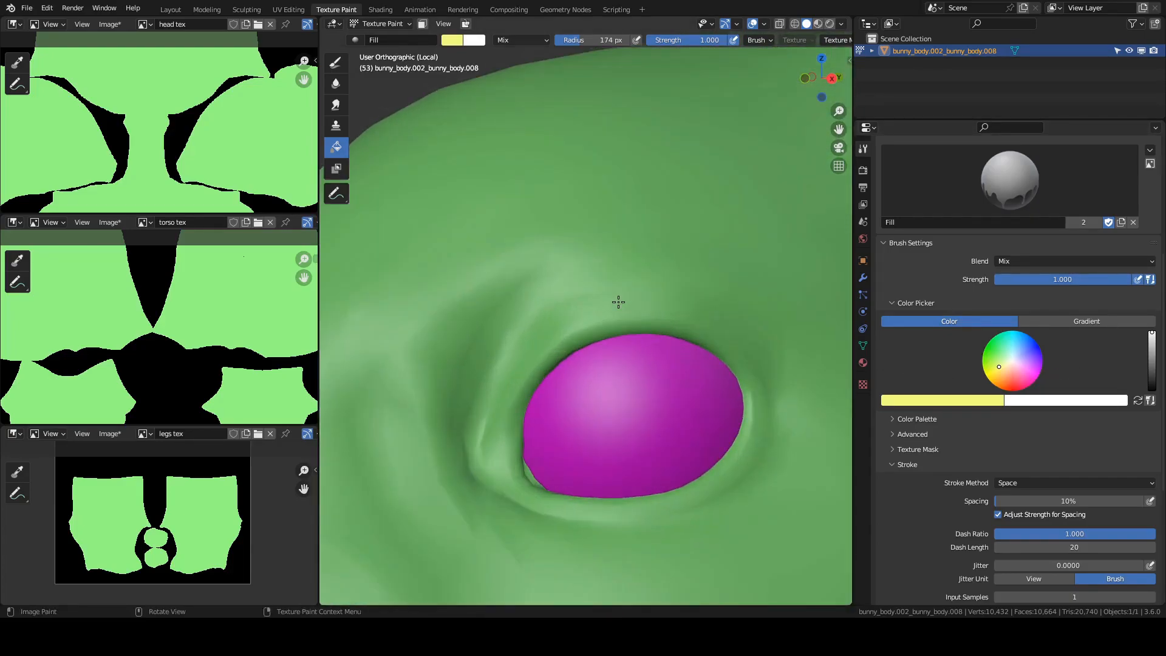
{"action": "left_click", "coordinate": [336, 64]}
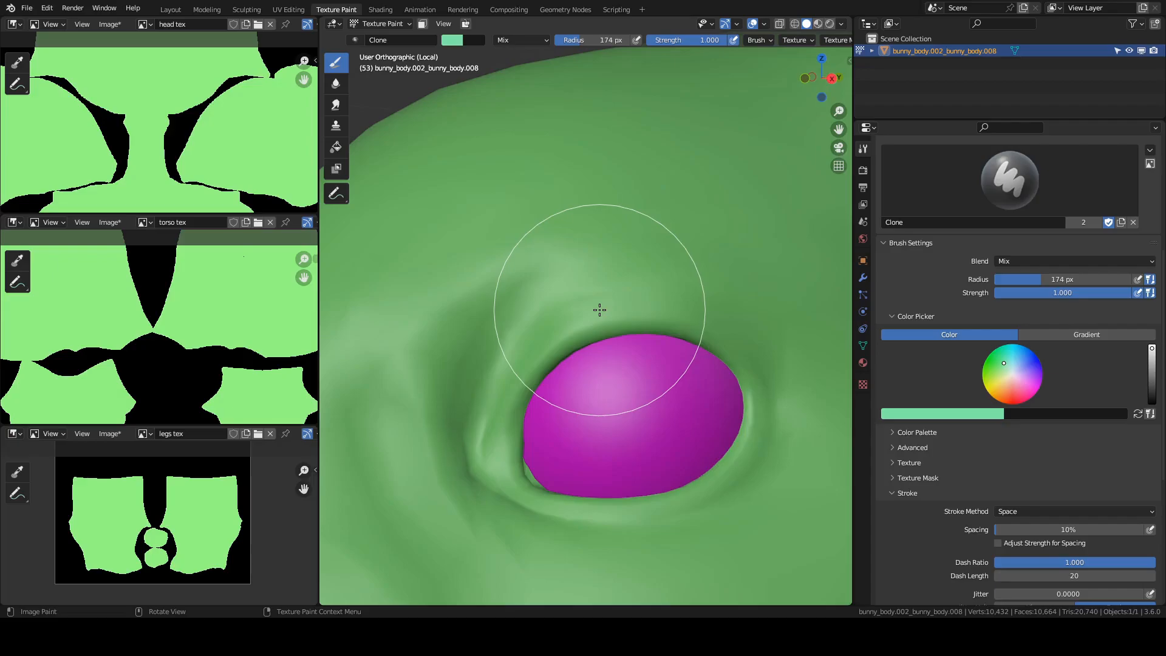
{"action": "key", "text": "f"}
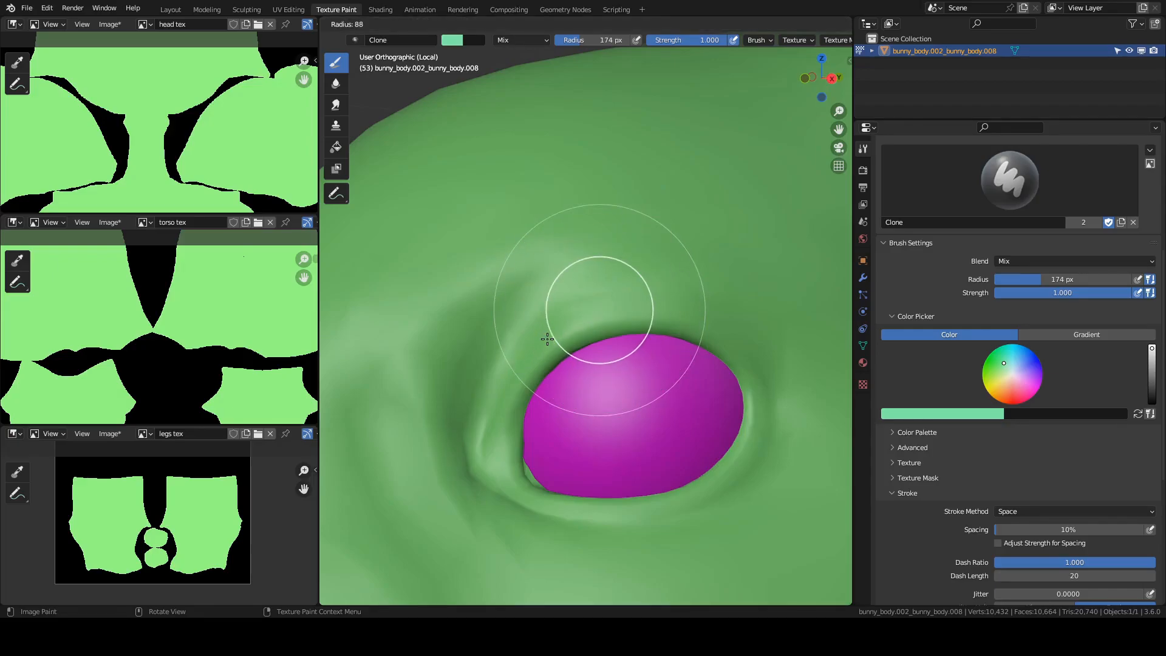
{"action": "left_click", "coordinate": [547, 339]}
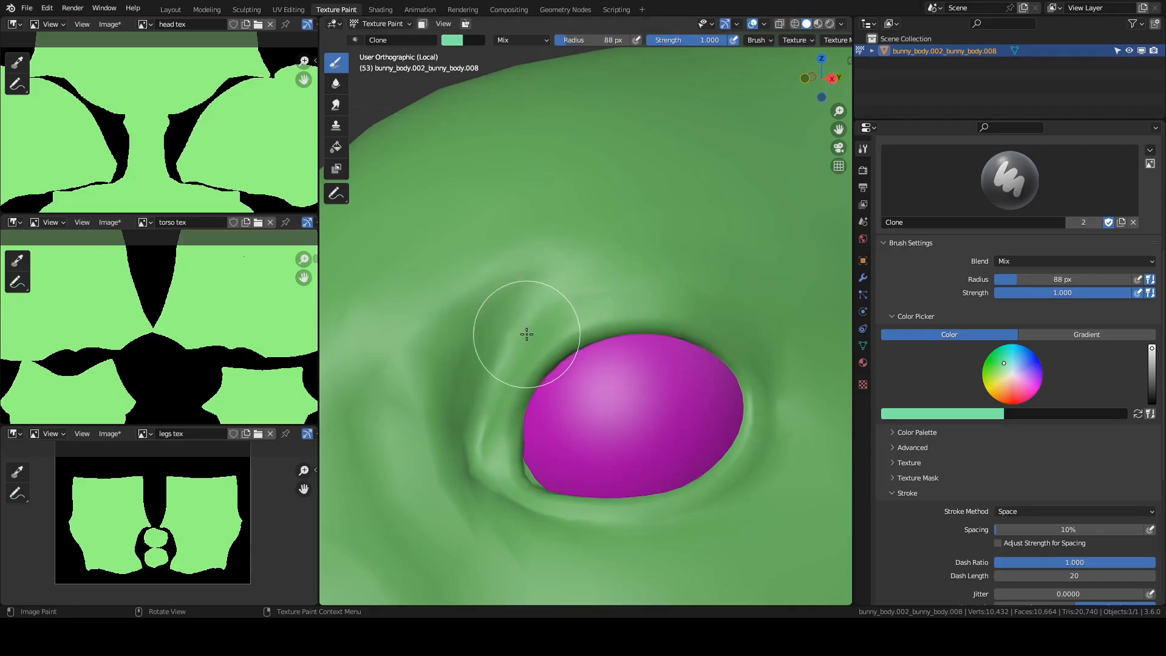
{"action": "mouse_move", "coordinate": [545, 330]}
{"action": "left_mouse_down"}
{"action": "mouse_move", "coordinate": [572, 306]}
{"action": "mouse_move", "coordinate": [659, 281]}
{"action": "mouse_move", "coordinate": [721, 292]}
{"action": "mouse_move", "coordinate": [777, 331]}
{"action": "left_mouse_up"}
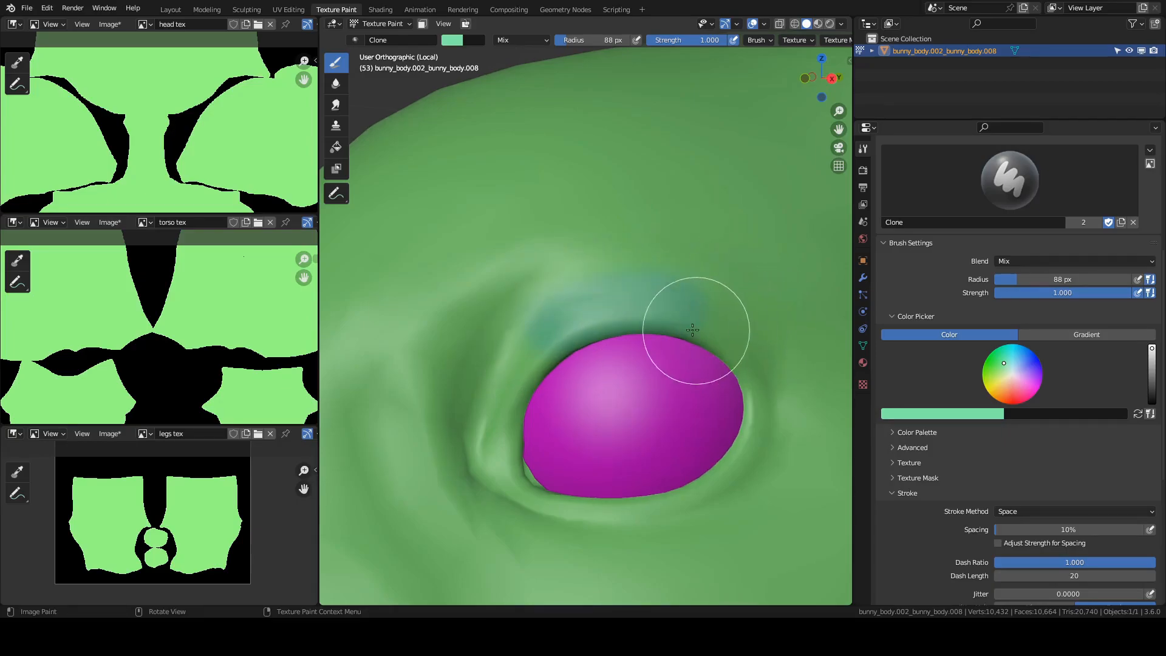
{"action": "key", "text": "ctrl+z"}
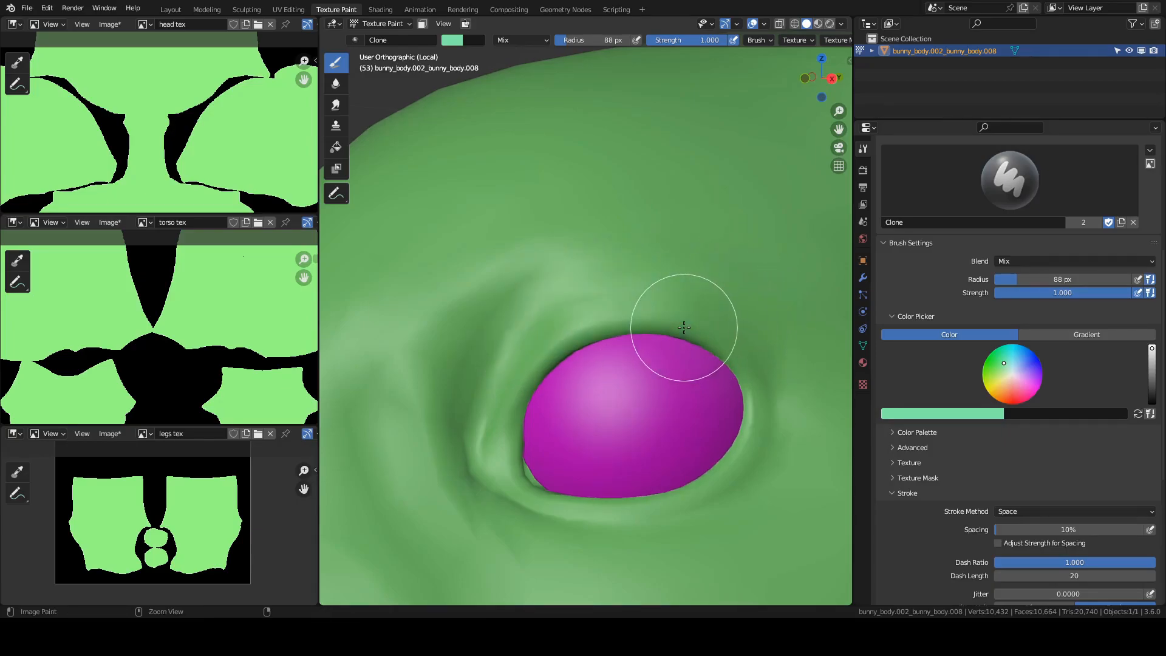
Set the brush color to a pale cream and paint a curved band above the bunny's eye
{"action": "left_click", "coordinate": [997, 374]}
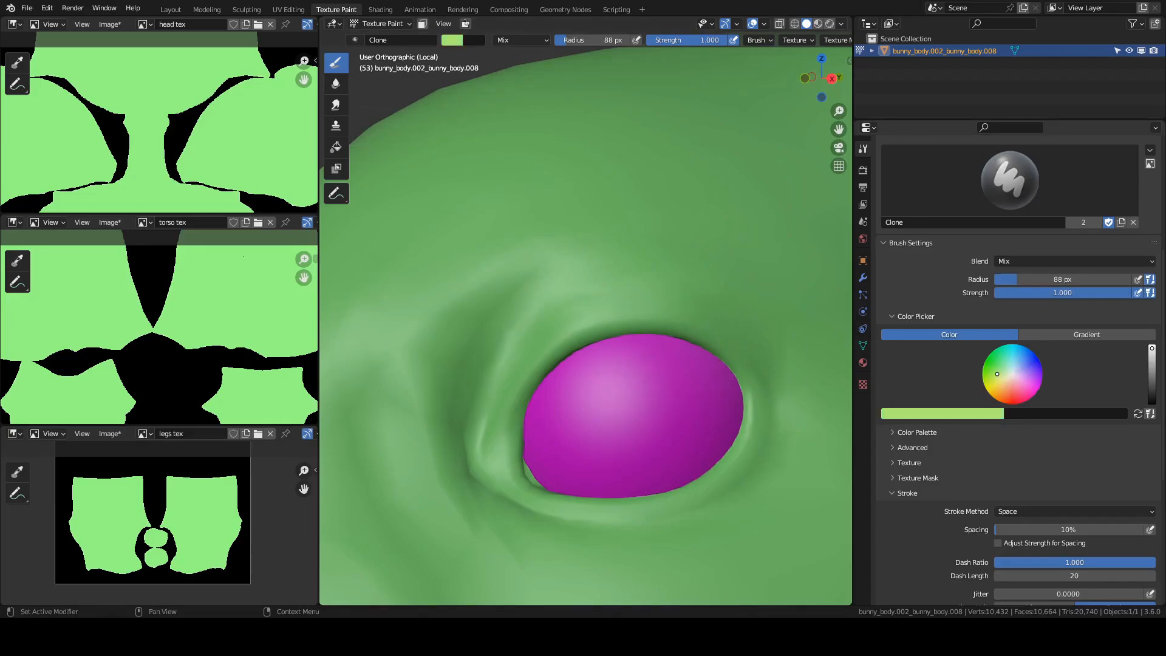
{"action": "left_click", "coordinate": [1153, 345]}
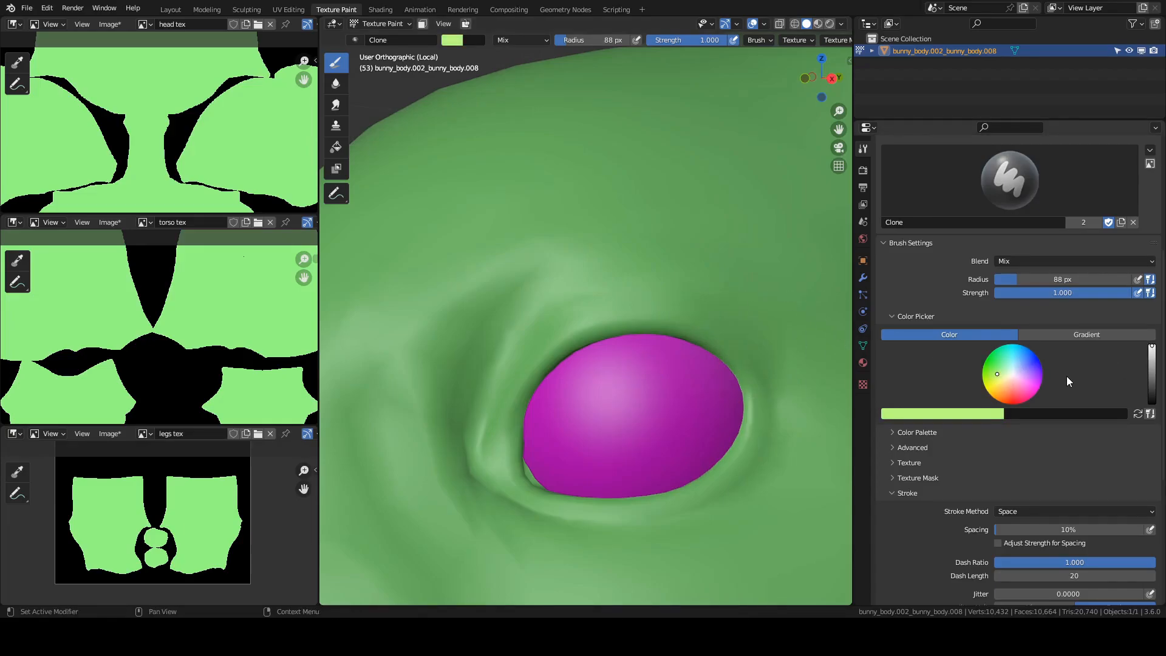
{"action": "left_click", "coordinate": [1009, 376]}
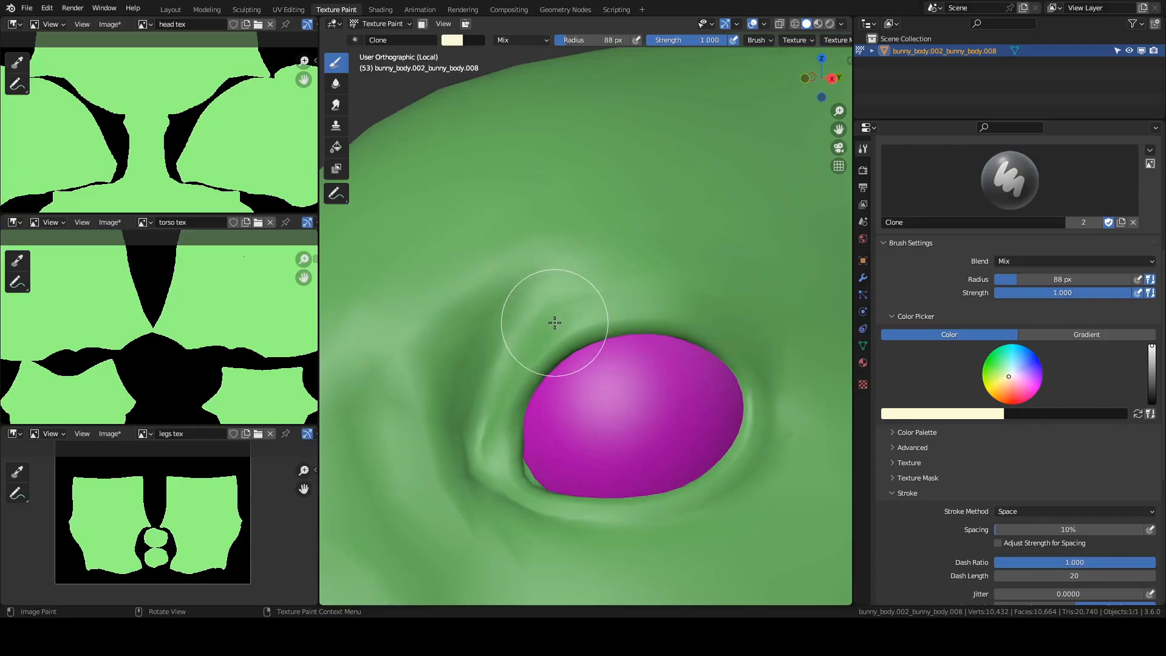
{"action": "mouse_move", "coordinate": [541, 328]}
{"action": "left_mouse_down"}
{"action": "mouse_move", "coordinate": [543, 316]}
{"action": "mouse_move", "coordinate": [633, 279]}
{"action": "mouse_move", "coordinate": [713, 291]}
{"action": "mouse_move", "coordinate": [814, 359]}
{"action": "left_mouse_up"}
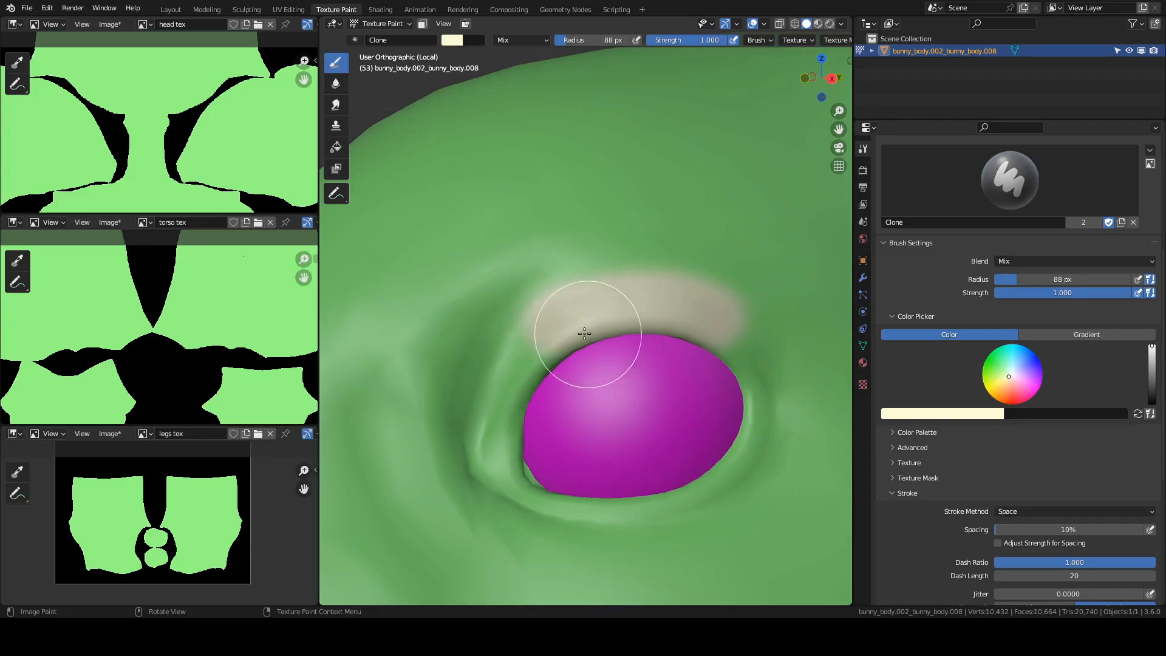
{"action": "mouse_move", "coordinate": [516, 346]}
{"action": "left_mouse_down"}
{"action": "mouse_move", "coordinate": [553, 296]}
{"action": "mouse_move", "coordinate": [659, 258]}
{"action": "mouse_move", "coordinate": [764, 268]}
{"action": "mouse_move", "coordinate": [840, 344]}
{"action": "left_mouse_up"}
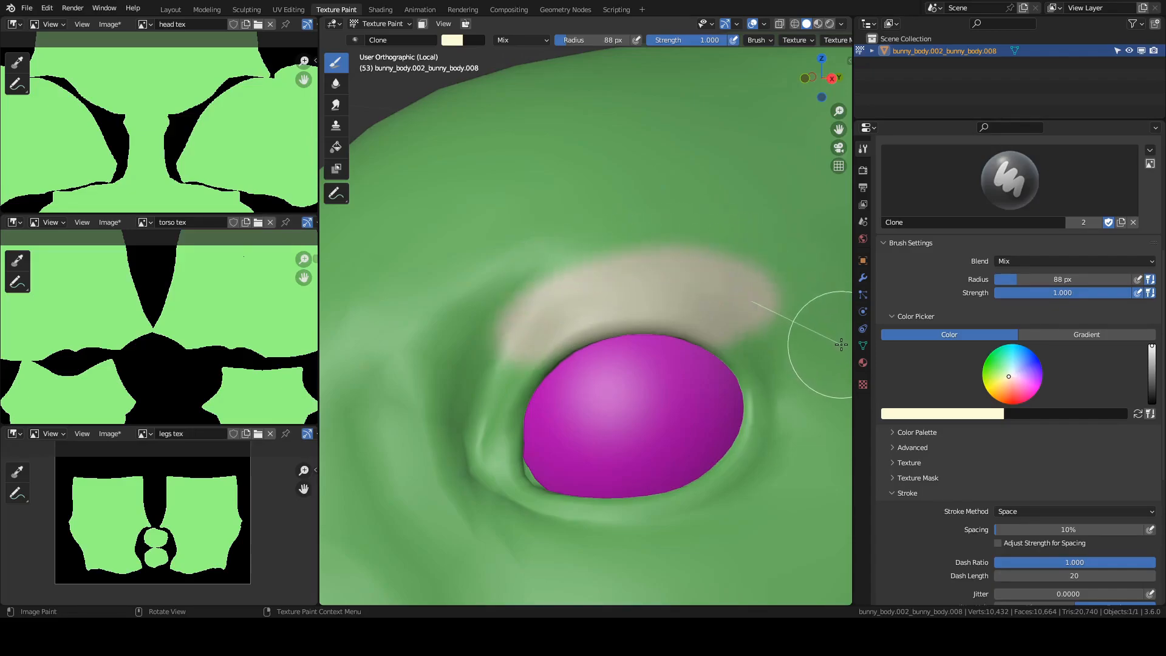
{"action": "mouse_move", "coordinate": [508, 346]}
{"action": "left_mouse_down"}
{"action": "mouse_move", "coordinate": [553, 307]}
{"action": "mouse_move", "coordinate": [666, 276]}
{"action": "mouse_move", "coordinate": [753, 292]}
{"action": "mouse_move", "coordinate": [814, 340]}
{"action": "left_mouse_up"}
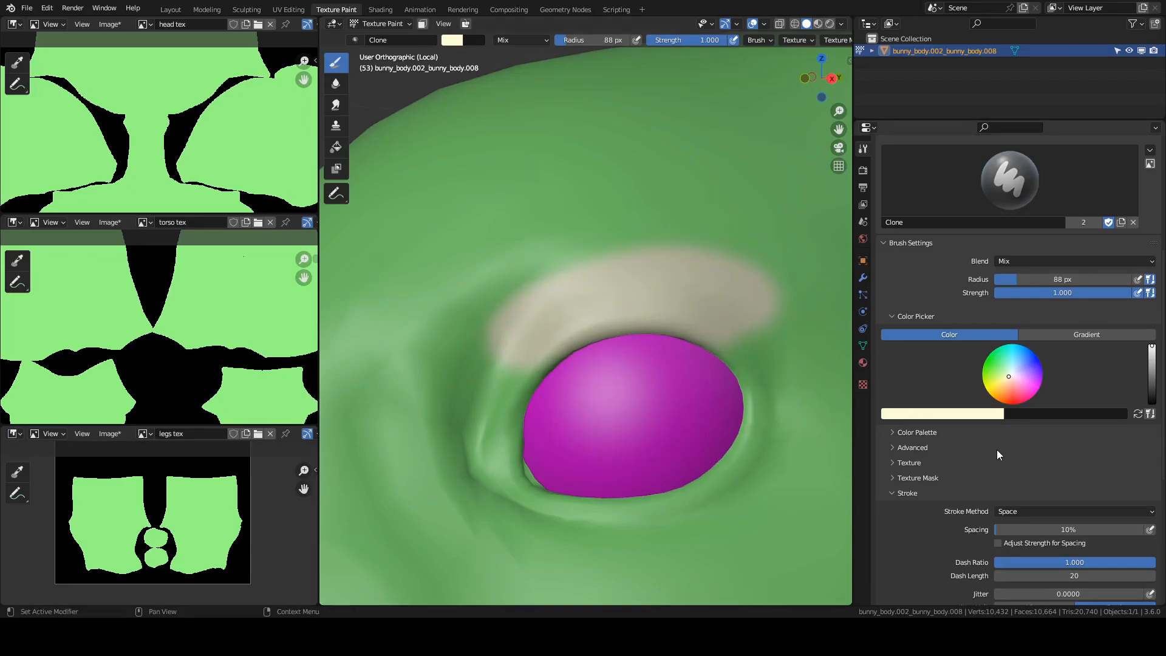
Enable X-axis mirror symmetry for the texture painting brush
{"action": "scroll", "coordinate": [981, 447], "scroll_direction": "down", "scroll_amount": 8}
{"action": "scroll", "coordinate": [960, 476], "scroll_direction": "down", "scroll_amount": 1}
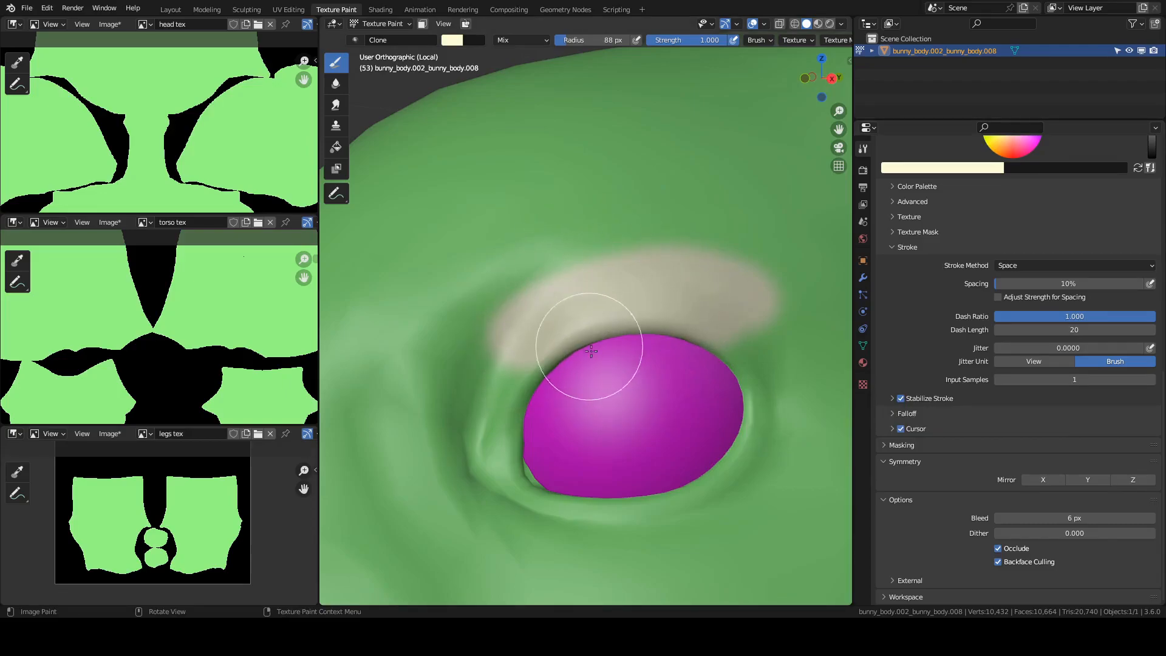
{"action": "scroll", "coordinate": [596, 361], "scroll_direction": "up", "scroll_amount": 4}
{"action": "scroll", "coordinate": [597, 359], "scroll_direction": "down", "scroll_amount": 4}
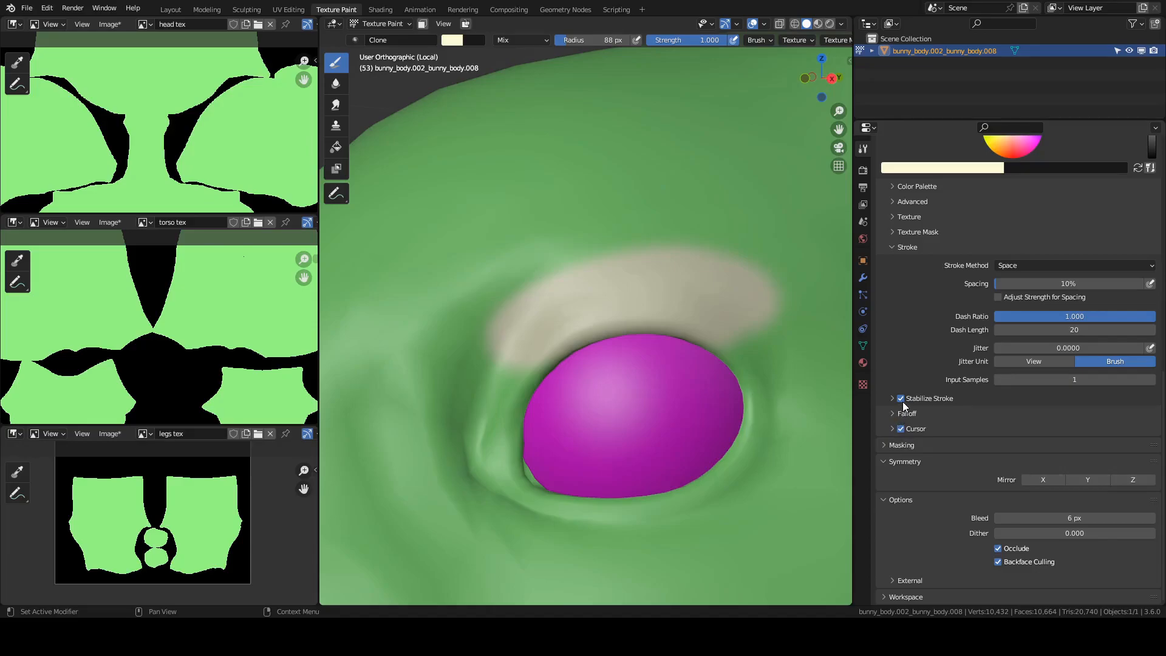
{"action": "scroll", "coordinate": [523, 223], "scroll_direction": "down", "scroll_amount": 4}
{"action": "mouse_move", "coordinate": [523, 224]}
{"action": "middle_mouse_down"}
{"action": "mouse_move", "coordinate": [547, 266]}
{"action": "mouse_move", "coordinate": [556, 242]}
{"action": "mouse_move", "coordinate": [544, 253]}
{"action": "middle_mouse_up"}
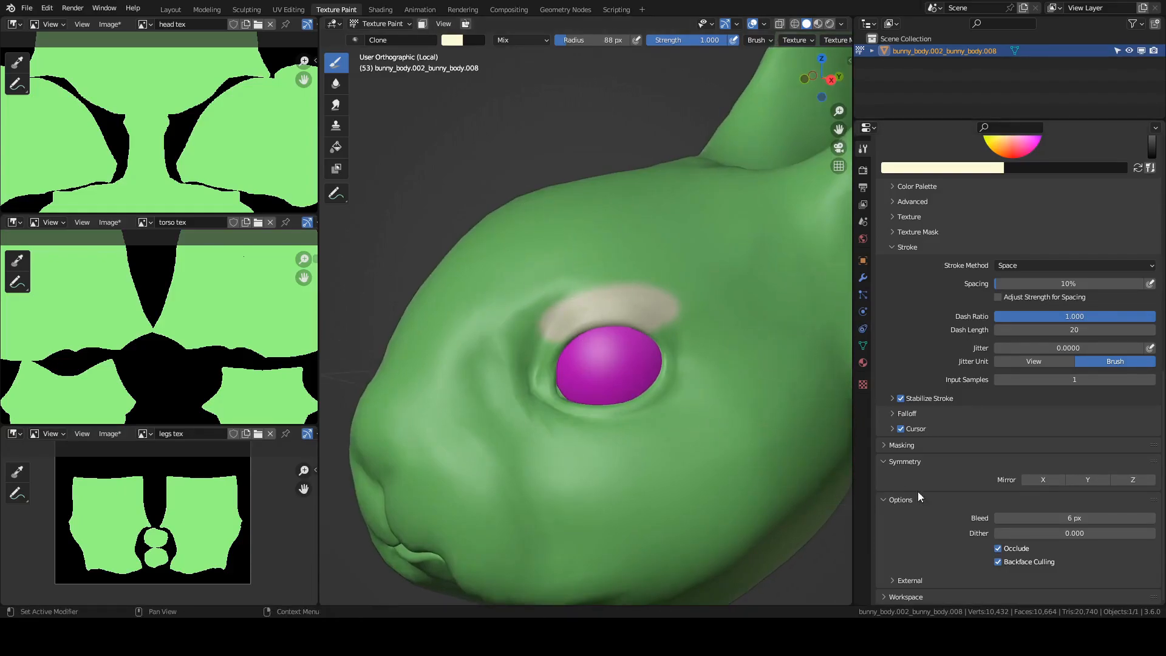
{"action": "scroll", "coordinate": [668, 425], "scroll_direction": "down", "scroll_amount": 5}
{"action": "mouse_move", "coordinate": [599, 403]}
{"action": "middle_mouse_down"}
{"action": "mouse_move", "coordinate": [798, 387]}
{"action": "mouse_move", "coordinate": [615, 391]}
{"action": "mouse_move", "coordinate": [698, 400]}
{"action": "mouse_move", "coordinate": [662, 408]}
{"action": "middle_mouse_up"}
{"action": "scroll", "coordinate": [663, 409], "scroll_direction": "up", "scroll_amount": 4}
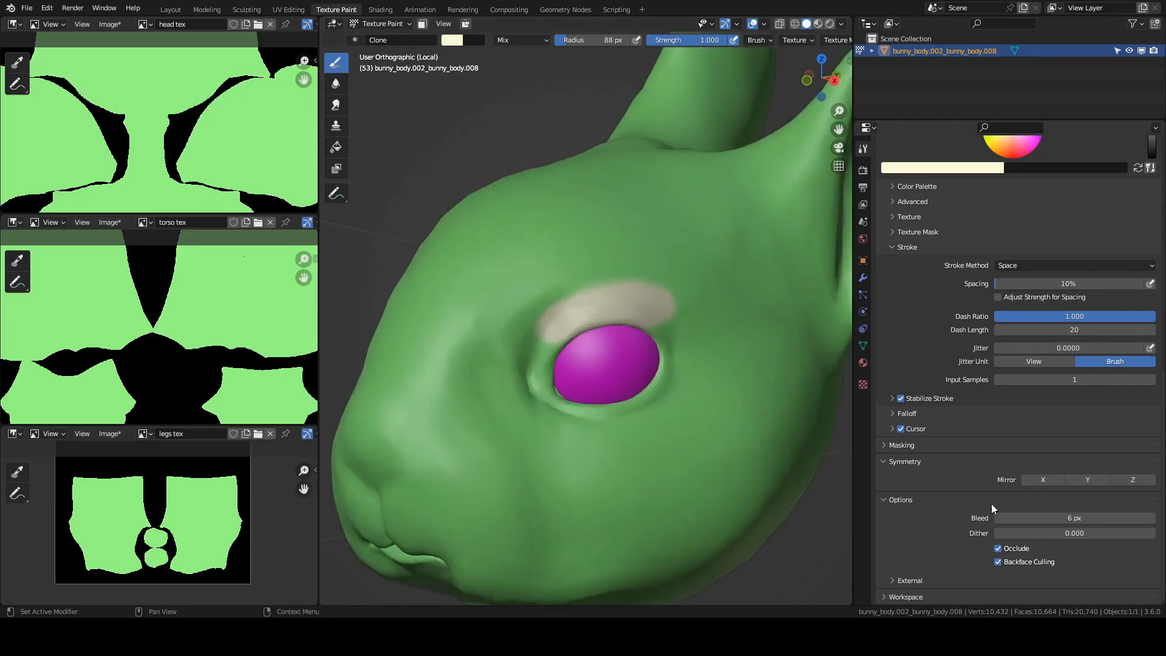
{"action": "left_click", "coordinate": [1040, 480]}
Repaint the cream band above the eye with mirroring on and inspect the mirrored band above the other eye
{"action": "middle_click_drag", "start_coordinate": [677, 409], "coordinate": [651, 409]}
{"action": "scroll", "coordinate": [675, 331], "scroll_direction": "up", "scroll_amount": 3}
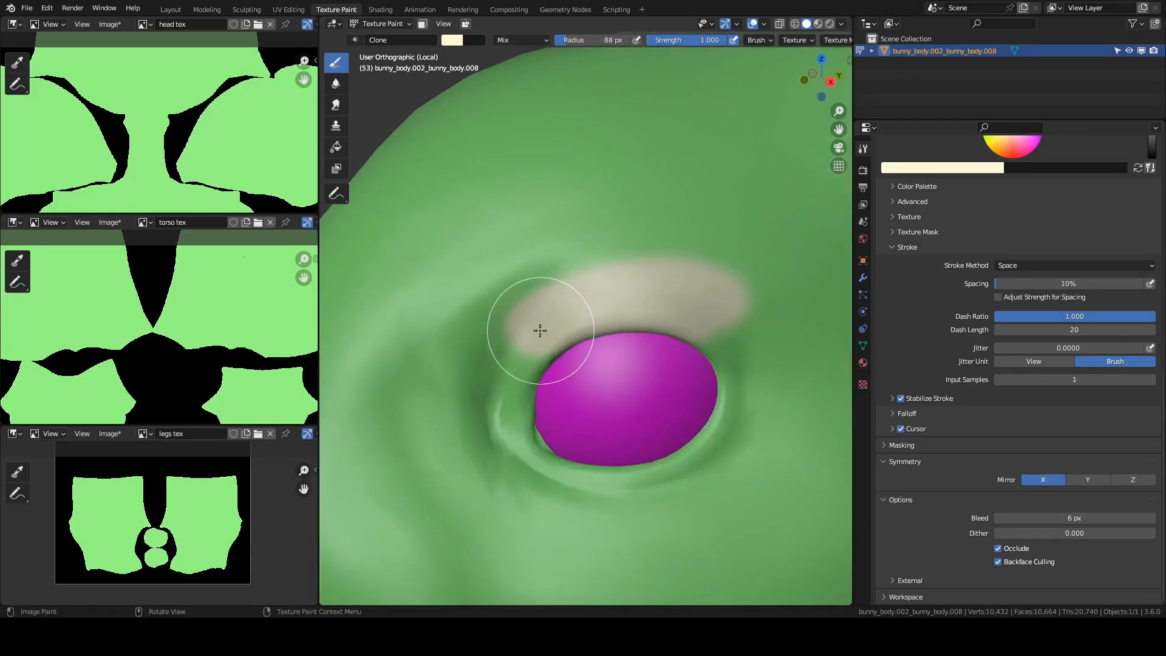
{"action": "mouse_move", "coordinate": [534, 331]}
{"action": "left_mouse_down"}
{"action": "mouse_move", "coordinate": [570, 304]}
{"action": "mouse_move", "coordinate": [659, 286]}
{"action": "mouse_move", "coordinate": [741, 305]}
{"action": "mouse_move", "coordinate": [804, 340]}
{"action": "left_mouse_up"}
{"action": "mouse_move", "coordinate": [532, 318]}
{"action": "left_mouse_down"}
{"action": "mouse_move", "coordinate": [622, 271]}
{"action": "mouse_move", "coordinate": [724, 276]}
{"action": "mouse_move", "coordinate": [771, 308]}
{"action": "left_mouse_up"}
{"action": "scroll", "coordinate": [735, 316], "scroll_direction": "down", "scroll_amount": 6}
{"action": "mouse_move", "coordinate": [503, 364]}
{"action": "middle_mouse_down"}
{"action": "mouse_move", "coordinate": [659, 352]}
{"action": "mouse_move", "coordinate": [667, 341]}
{"action": "middle_mouse_up"}
{"action": "scroll", "coordinate": [512, 356], "scroll_direction": "up", "scroll_amount": 5}
{"action": "middle_click_drag", "start_coordinate": [486, 350], "coordinate": [680, 322], "text": "shift"}
{"action": "scroll", "coordinate": [527, 368], "scroll_direction": "up", "scroll_amount": 7}
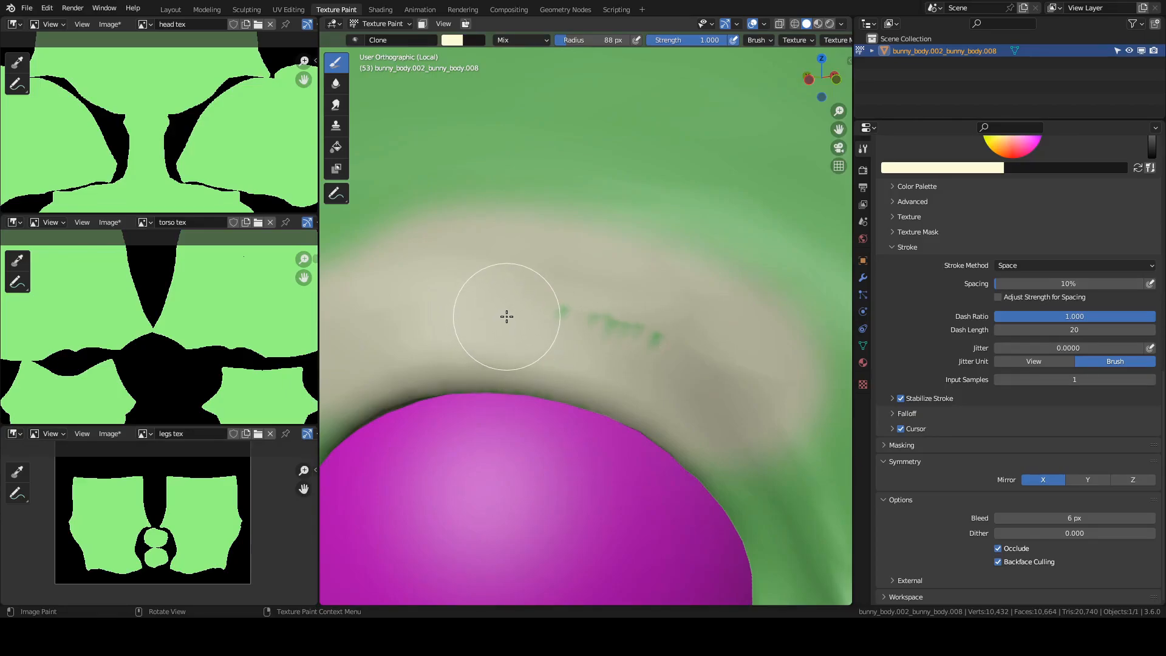
In Edit Mode, apply Smooth Vertices to the single vertex at the unpainted green spots above the eye
{"action": "left_click", "coordinate": [408, 23]}
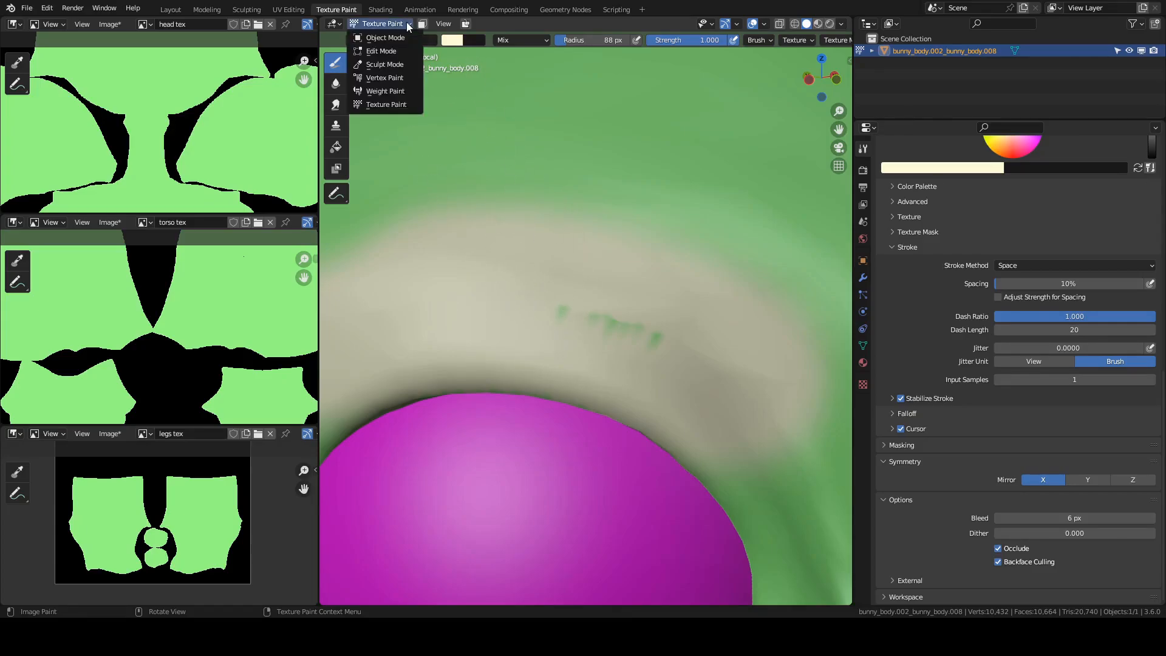
{"action": "left_click", "coordinate": [392, 50]}
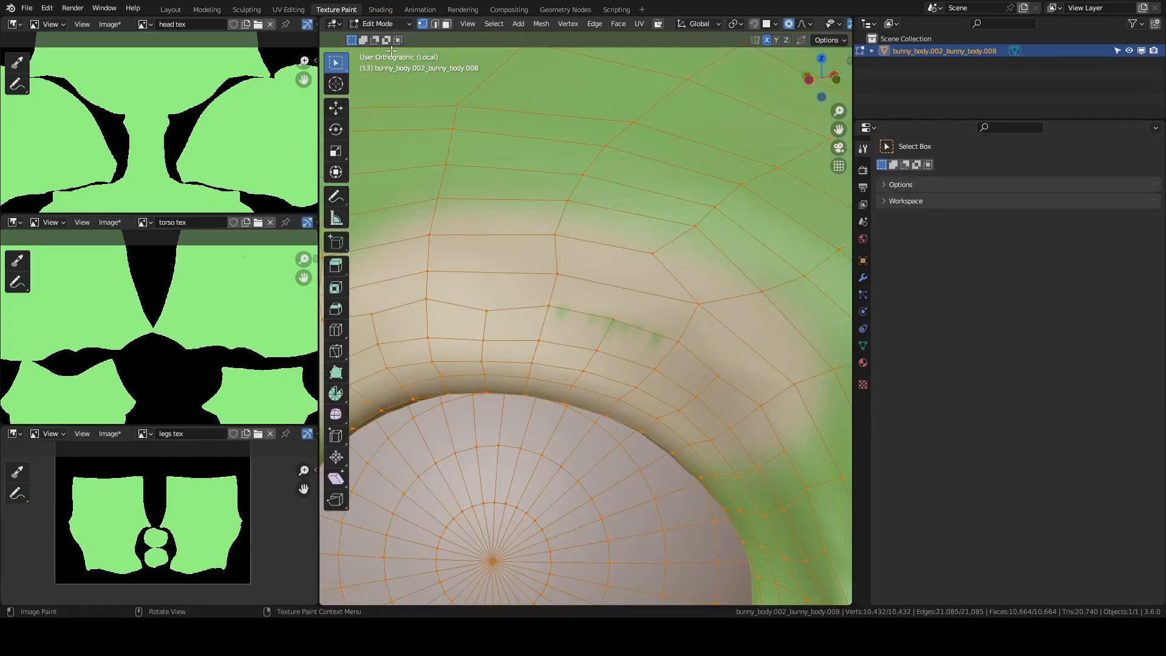
{"action": "left_click", "coordinate": [613, 324]}
{"action": "right_click", "coordinate": [717, 195]}
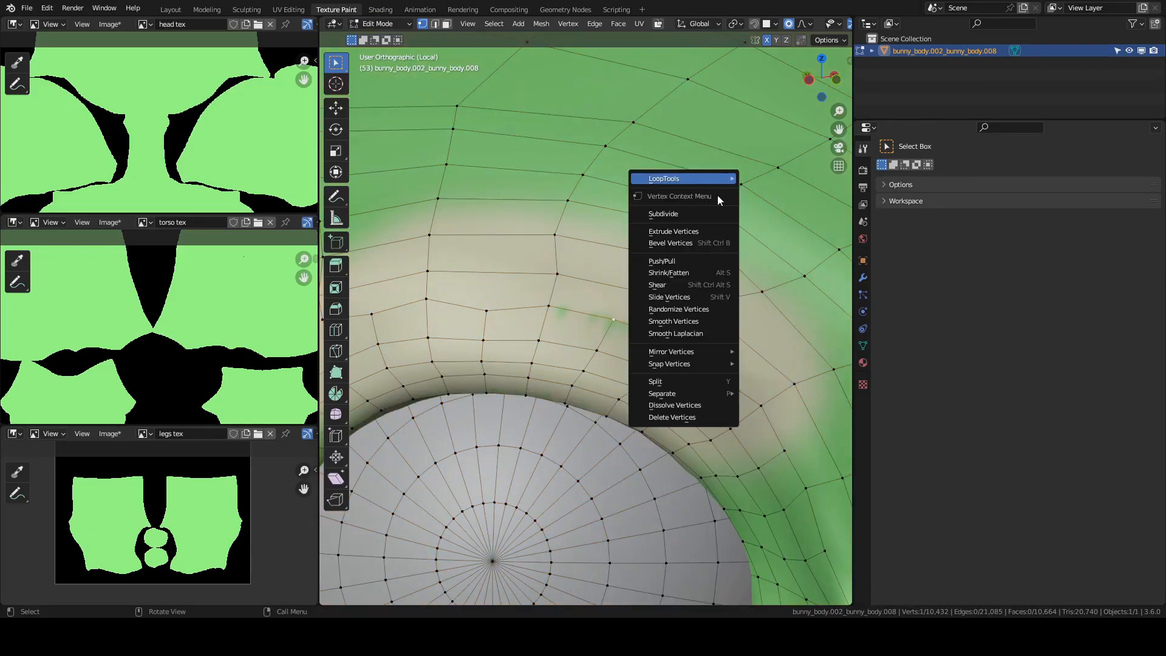
{"action": "left_click", "coordinate": [680, 322]}
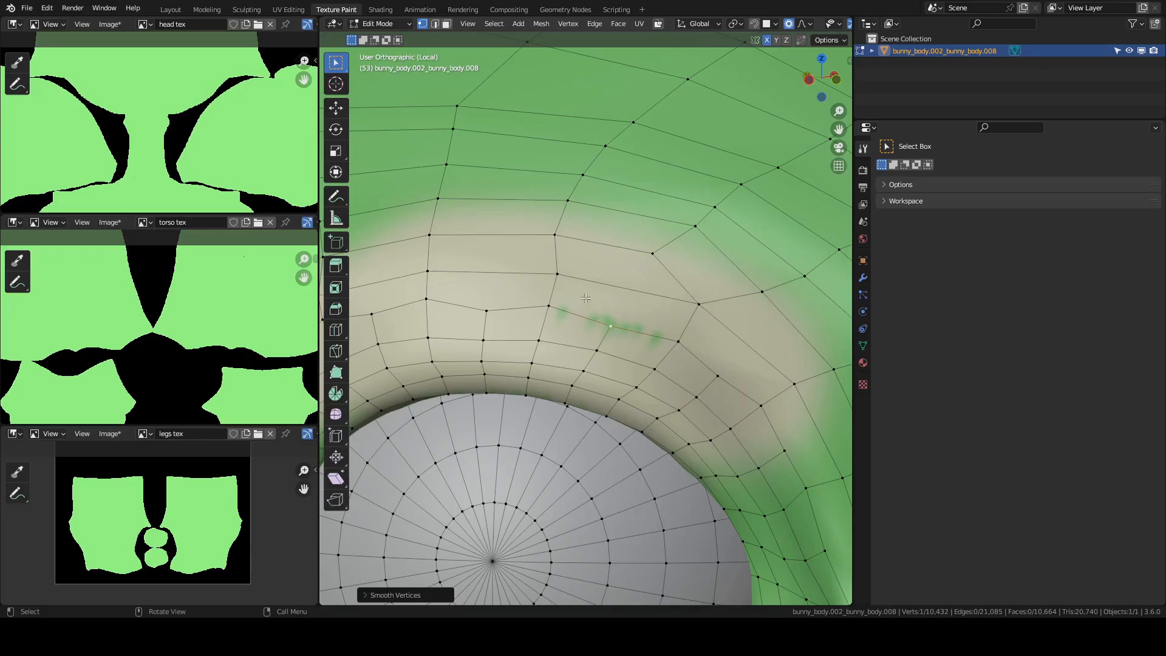
{"action": "scroll", "coordinate": [586, 300], "scroll_direction": "down", "scroll_amount": 5}
{"action": "scroll", "coordinate": [489, 170], "scroll_direction": "up", "scroll_amount": 5}
Return to Texture Paint mode and brush cream across the green spots in the band above the eye
{"action": "left_click", "coordinate": [378, 24]}
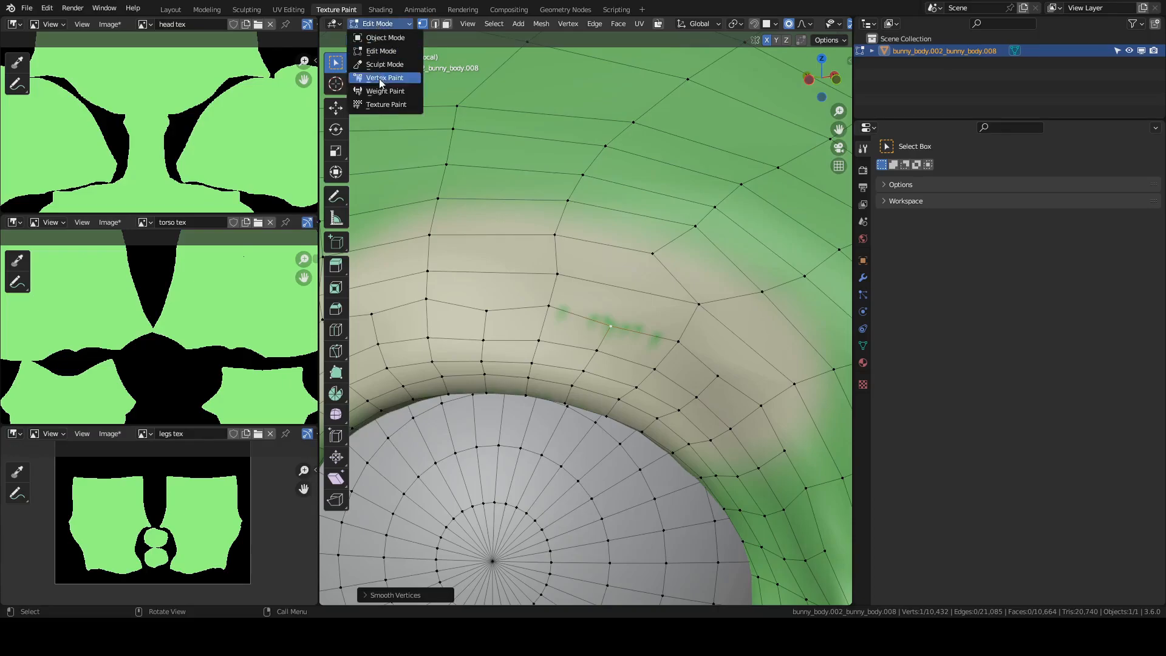
{"action": "left_click", "coordinate": [382, 103]}
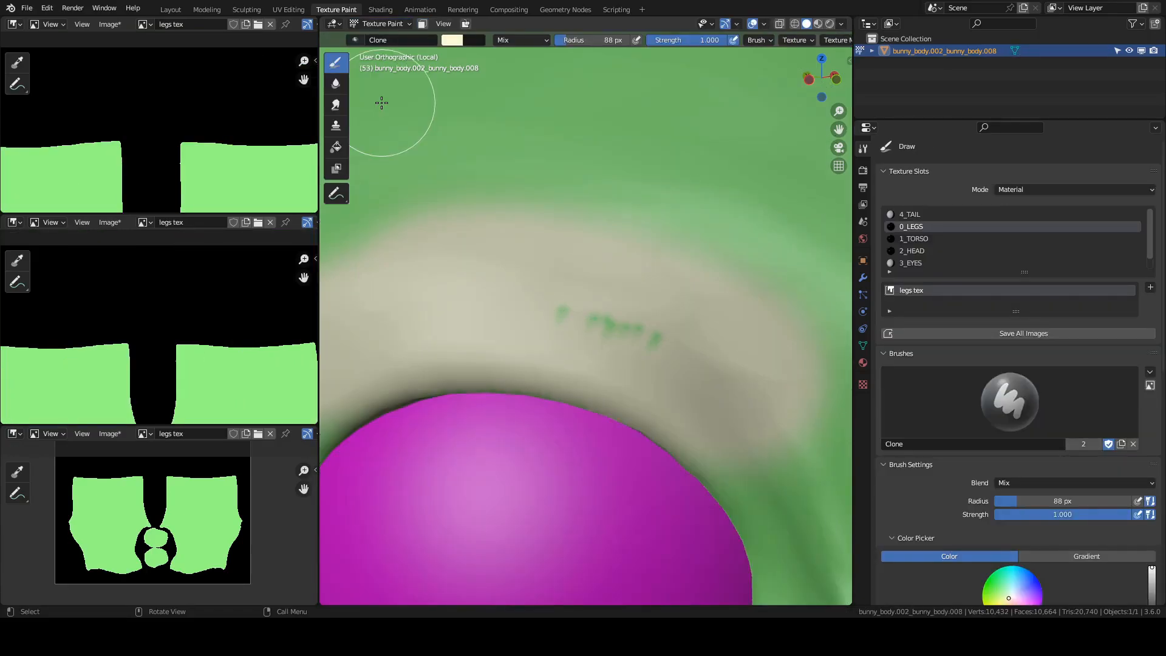
{"action": "mouse_move", "coordinate": [556, 336]}
{"action": "left_mouse_down"}
{"action": "mouse_move", "coordinate": [646, 349]}
{"action": "mouse_move", "coordinate": [617, 323]}
{"action": "mouse_move", "coordinate": [498, 297]}
{"action": "mouse_move", "coordinate": [440, 304]}
{"action": "left_mouse_up"}
Bring the opposite side of the head into view and set the brush color to a dark blue
{"action": "scroll", "coordinate": [618, 364], "scroll_direction": "down", "scroll_amount": 8}
{"action": "middle_click_drag", "start_coordinate": [625, 377], "coordinate": [480, 358]}
{"action": "scroll", "coordinate": [482, 352], "scroll_direction": "up", "scroll_amount": 8}
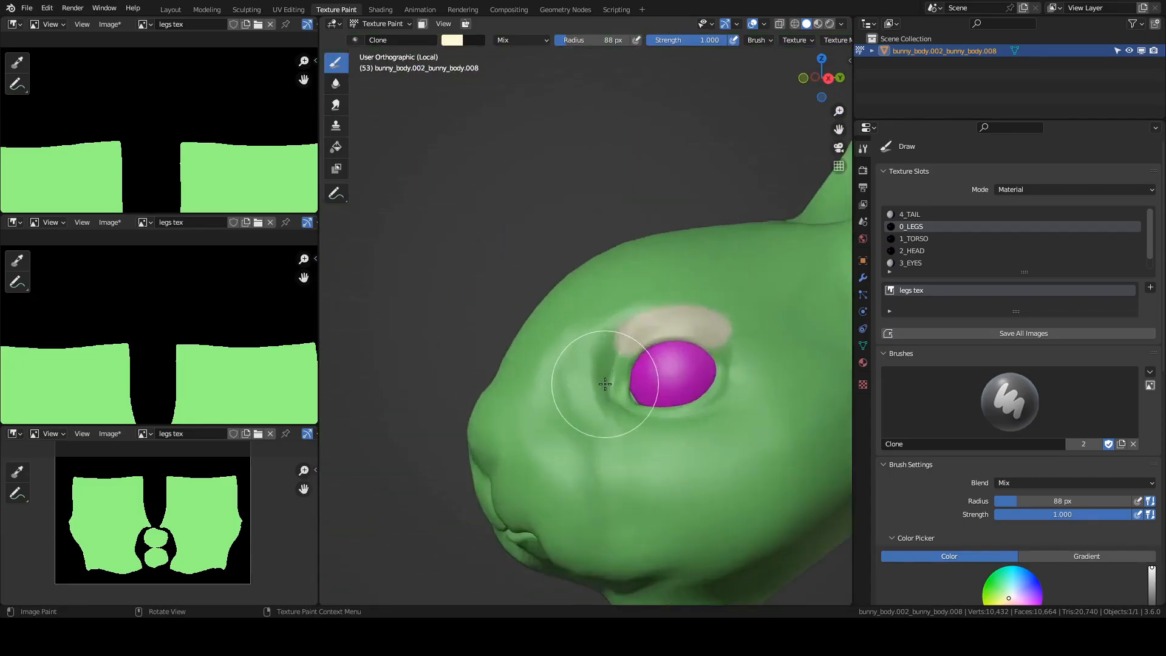
{"action": "middle_click_drag", "start_coordinate": [489, 316], "coordinate": [502, 289], "text": "shift"}
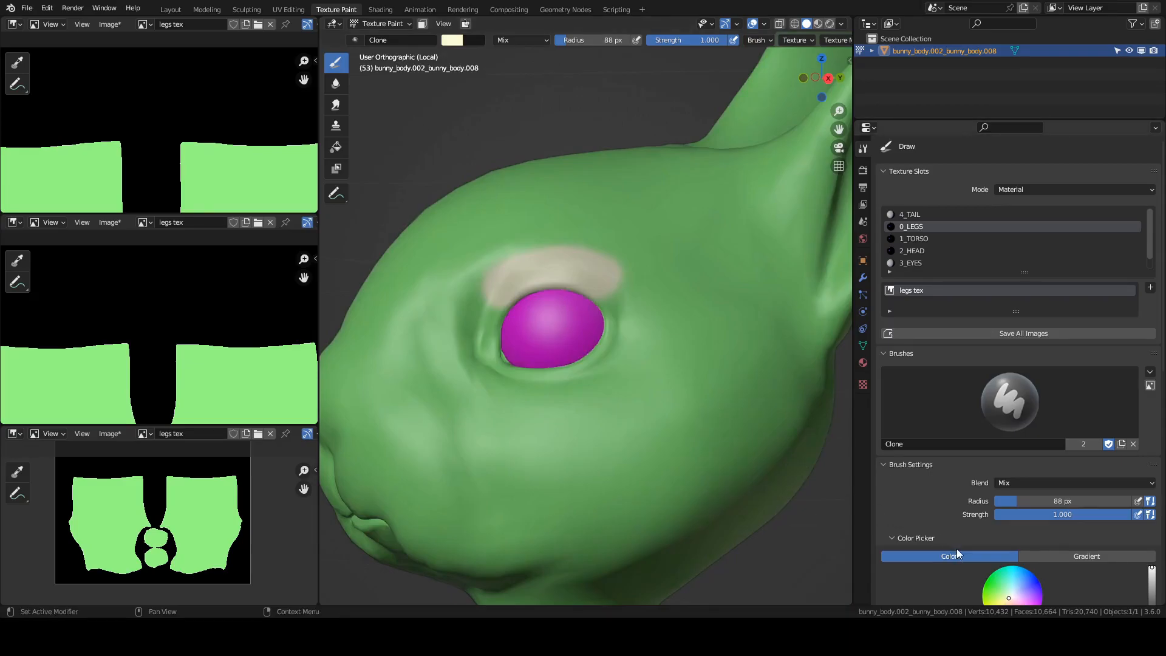
{"action": "scroll", "coordinate": [943, 580], "scroll_direction": "down", "scroll_amount": 6}
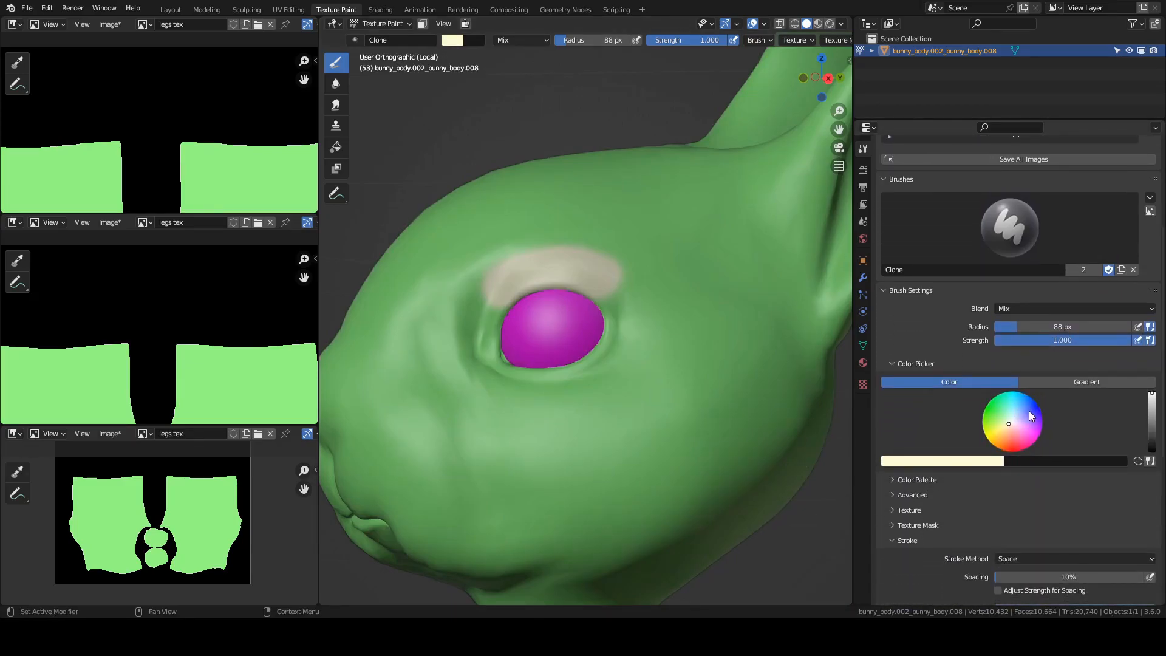
{"action": "left_click", "coordinate": [1036, 406]}
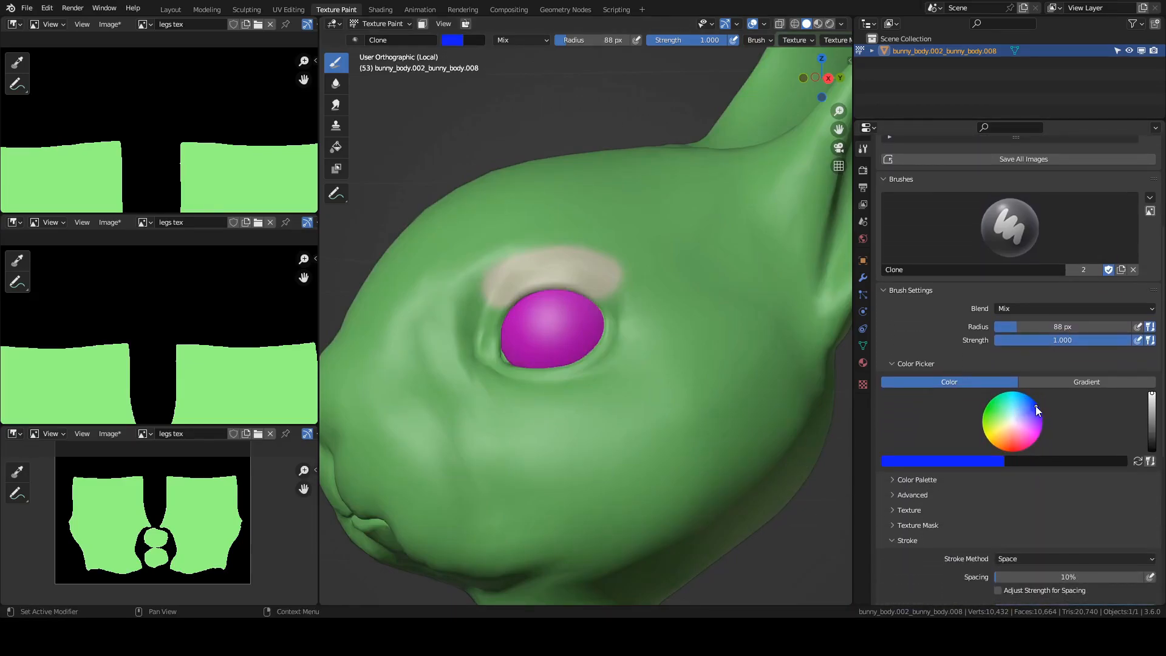
{"action": "left_click", "coordinate": [1148, 410]}
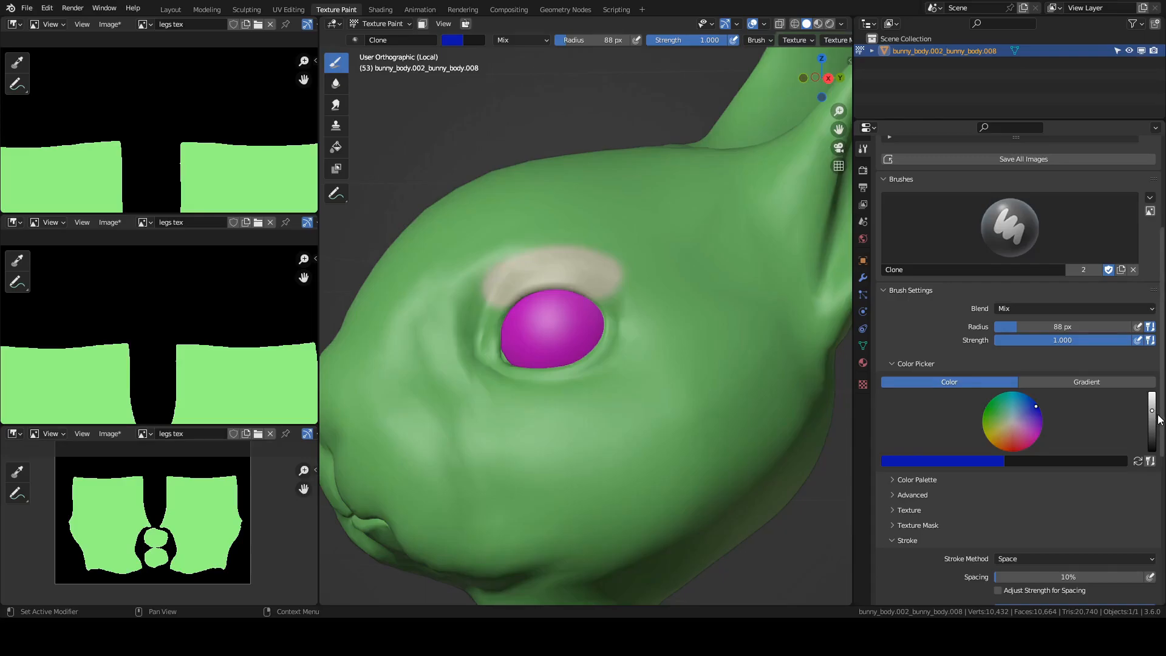
{"action": "left_click_drag", "start_coordinate": [1151, 425], "coordinate": [1151, 419]}
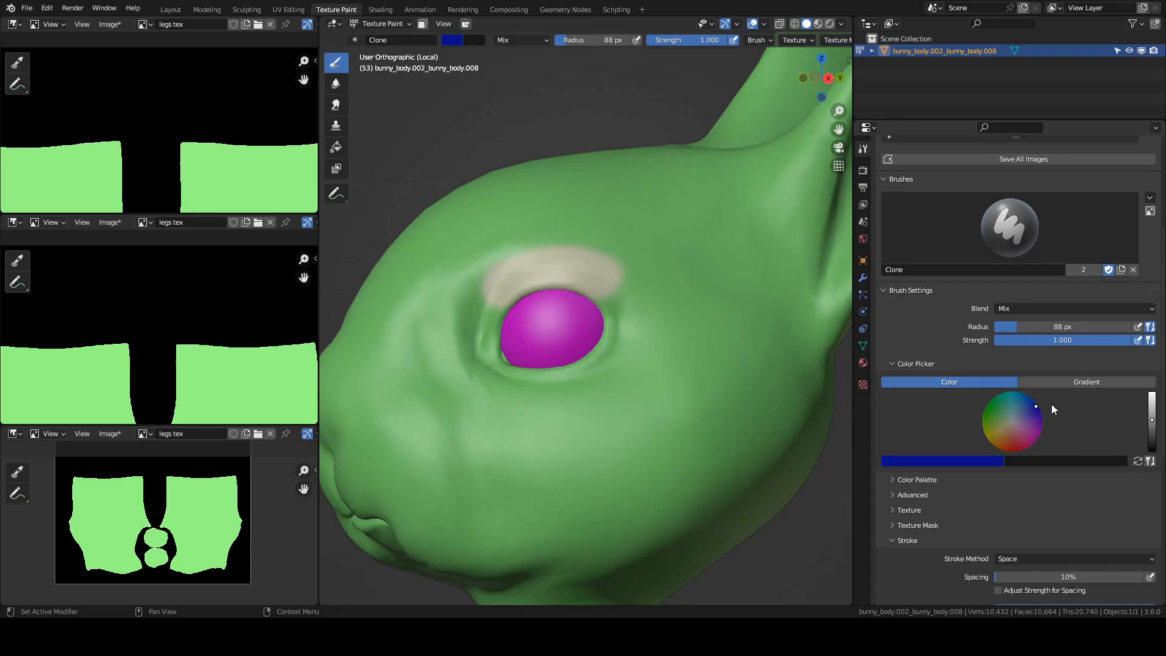
Set the brush radius to 37 px and paint a dark blue outline around the edge of the eye
{"action": "scroll", "coordinate": [576, 284], "scroll_direction": "up", "scroll_amount": 6}
{"action": "middle_click_drag", "start_coordinate": [533, 249], "coordinate": [635, 292], "text": "shift"}
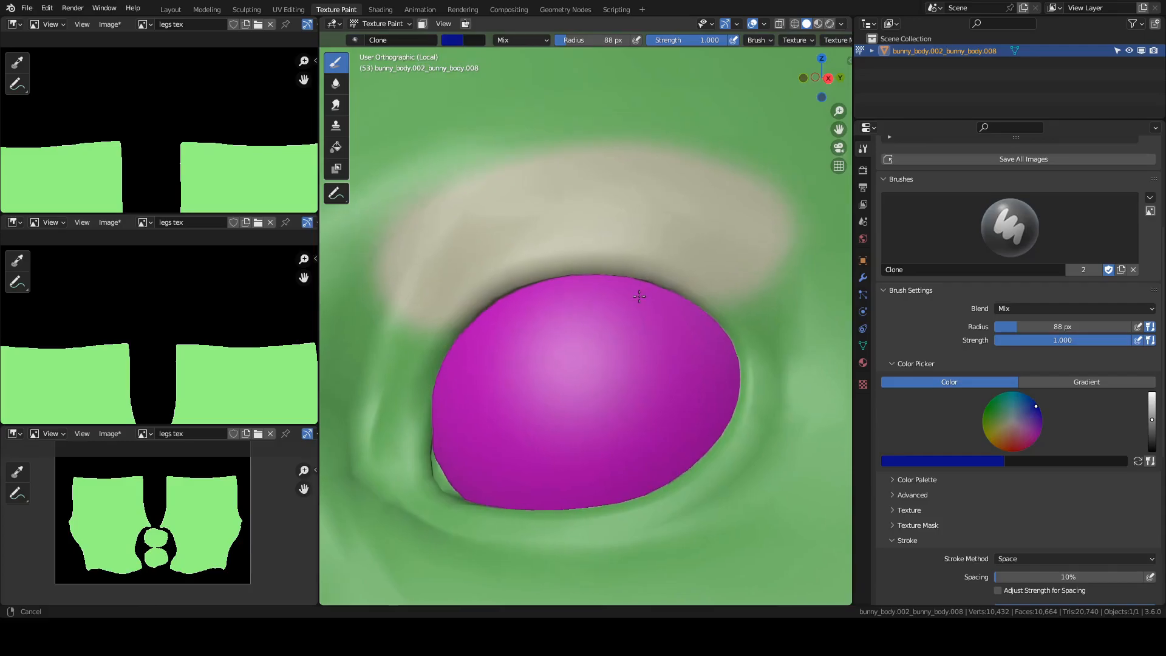
{"action": "key", "text": "f"}
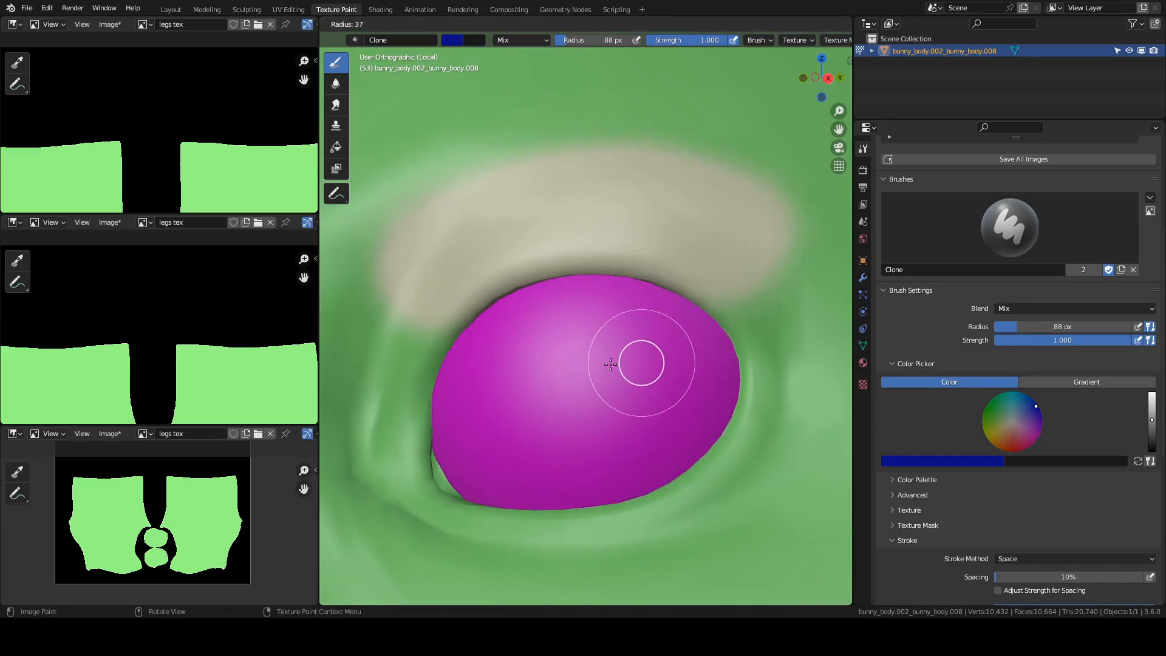
{"action": "left_click", "coordinate": [608, 364]}
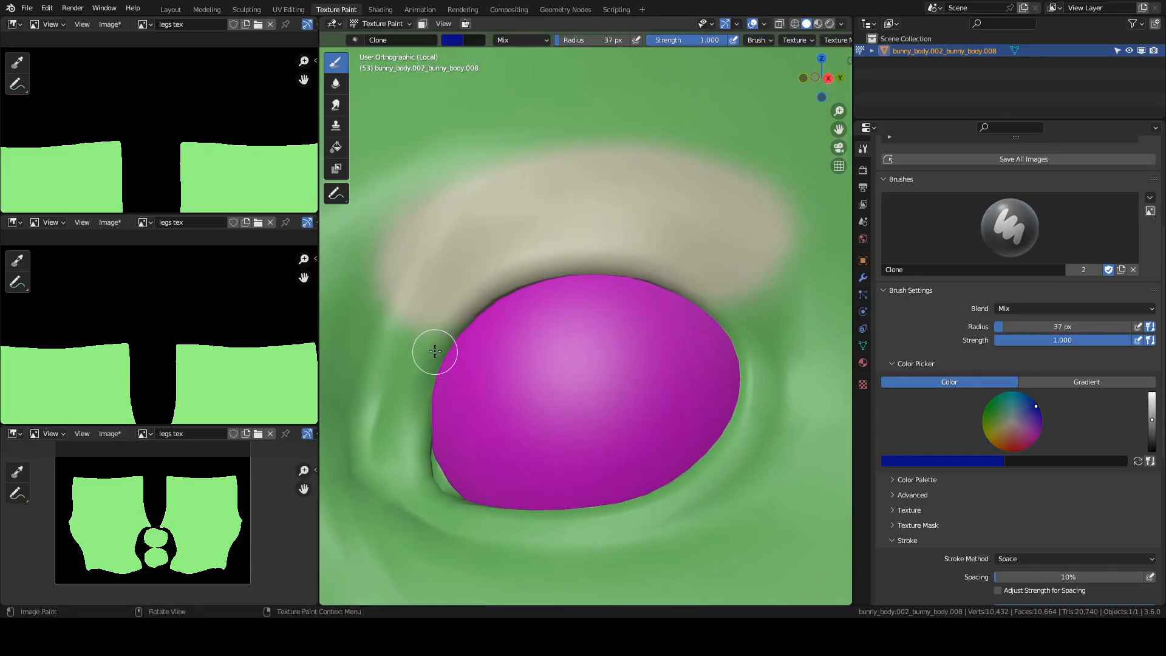
{"action": "mouse_move", "coordinate": [451, 315]}
{"action": "left_mouse_down"}
{"action": "mouse_move", "coordinate": [479, 285]}
{"action": "mouse_move", "coordinate": [531, 265]}
{"action": "mouse_move", "coordinate": [622, 258]}
{"action": "mouse_move", "coordinate": [685, 271]}
{"action": "mouse_move", "coordinate": [744, 314]}
{"action": "mouse_move", "coordinate": [763, 403]}
{"action": "mouse_move", "coordinate": [697, 480]}
{"action": "mouse_move", "coordinate": [604, 513]}
{"action": "mouse_move", "coordinate": [505, 518]}
{"action": "mouse_move", "coordinate": [416, 492]}
{"action": "mouse_move", "coordinate": [392, 470]}
{"action": "mouse_move", "coordinate": [390, 447]}
{"action": "mouse_move", "coordinate": [446, 331]}
{"action": "mouse_move", "coordinate": [472, 309]}
{"action": "left_mouse_up"}
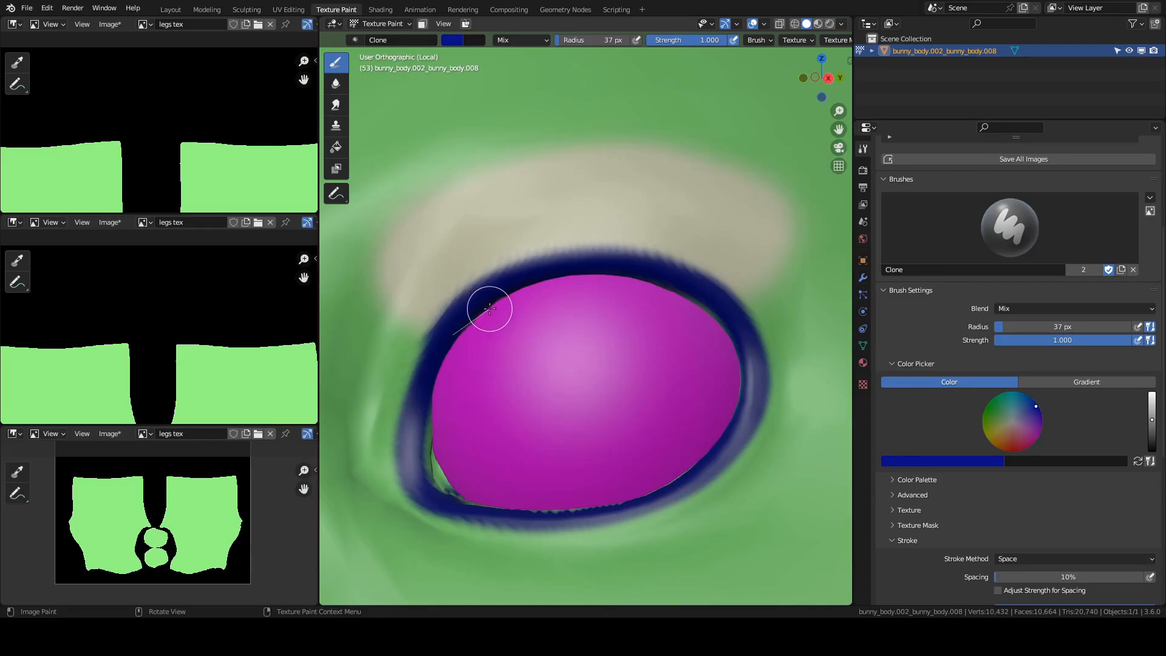
Fill the unpainted green gaps along the inner rim of the eyelid with dark blue
{"action": "mouse_move", "coordinate": [555, 404]}
{"action": "middle_mouse_down"}
{"action": "mouse_move", "coordinate": [518, 483]}
{"action": "mouse_move", "coordinate": [556, 489]}
{"action": "mouse_move", "coordinate": [539, 495]}
{"action": "mouse_move", "coordinate": [516, 483]}
{"action": "mouse_move", "coordinate": [564, 365]}
{"action": "middle_mouse_up"}
{"action": "scroll", "coordinate": [555, 362], "scroll_direction": "up", "scroll_amount": 2}
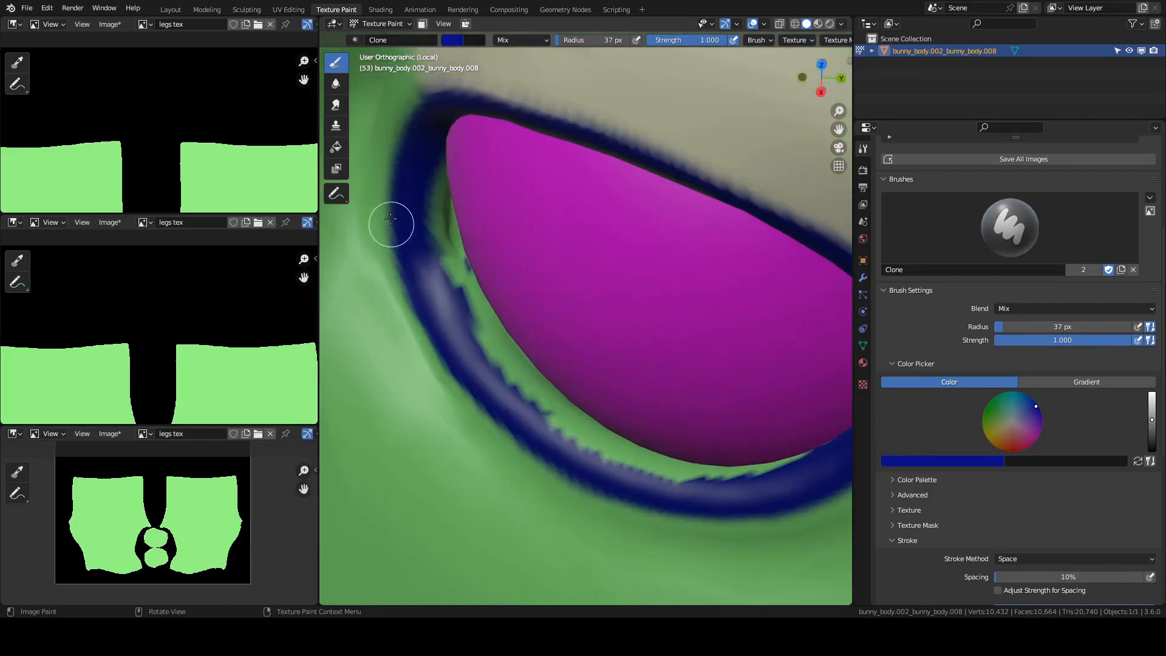
{"action": "mouse_move", "coordinate": [433, 166]}
{"action": "left_mouse_down"}
{"action": "mouse_move", "coordinate": [458, 219]}
{"action": "mouse_move", "coordinate": [472, 302]}
{"action": "mouse_move", "coordinate": [524, 364]}
{"action": "mouse_move", "coordinate": [687, 444]}
{"action": "mouse_move", "coordinate": [544, 404]}
{"action": "mouse_move", "coordinate": [474, 302]}
{"action": "mouse_move", "coordinate": [421, 170]}
{"action": "mouse_move", "coordinate": [565, 448]}
{"action": "mouse_move", "coordinate": [691, 494]}
{"action": "mouse_move", "coordinate": [775, 474]}
{"action": "mouse_move", "coordinate": [839, 440]}
{"action": "mouse_move", "coordinate": [672, 447]}
{"action": "mouse_move", "coordinate": [566, 404]}
{"action": "left_mouse_up"}
{"action": "left_click_drag", "start_coordinate": [642, 476], "coordinate": [779, 473]}
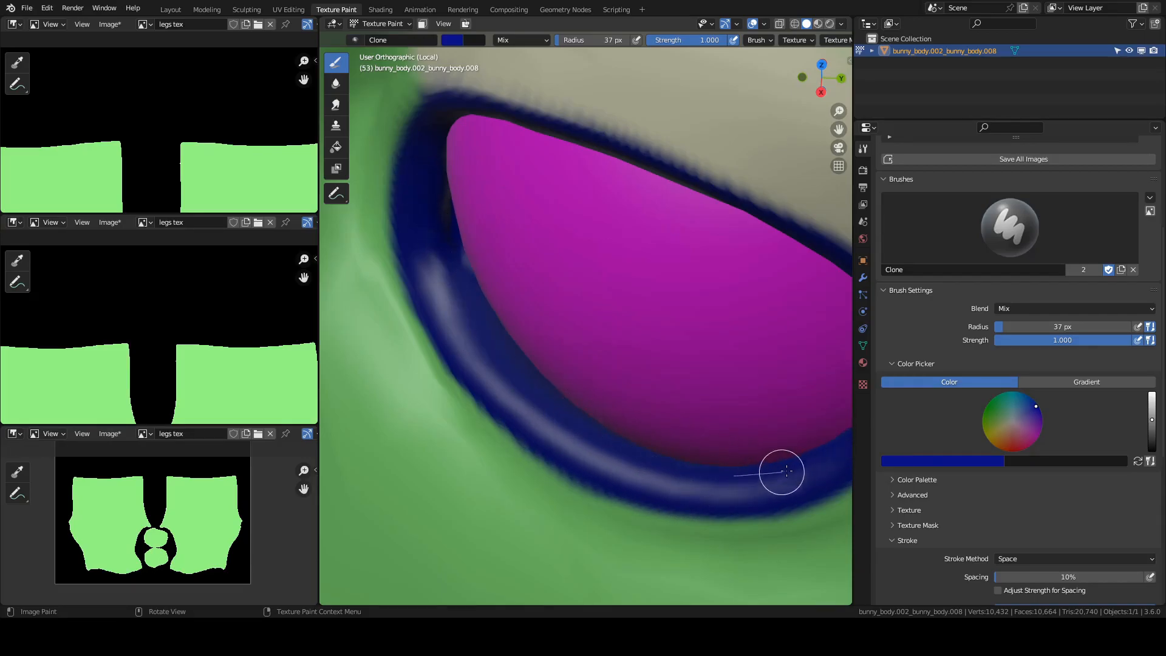
{"action": "middle_click_drag", "start_coordinate": [568, 349], "coordinate": [589, 489]}
{"action": "middle_click_drag", "start_coordinate": [624, 453], "coordinate": [719, 401]}
{"action": "mouse_move", "coordinate": [633, 245]}
{"action": "left_mouse_down"}
{"action": "mouse_move", "coordinate": [726, 304]}
{"action": "mouse_move", "coordinate": [784, 463]}
{"action": "mouse_move", "coordinate": [784, 546]}
{"action": "left_mouse_up"}
{"action": "scroll", "coordinate": [681, 446], "scroll_direction": "down", "scroll_amount": 6}
{"action": "middle_click_drag", "start_coordinate": [648, 406], "coordinate": [555, 466]}
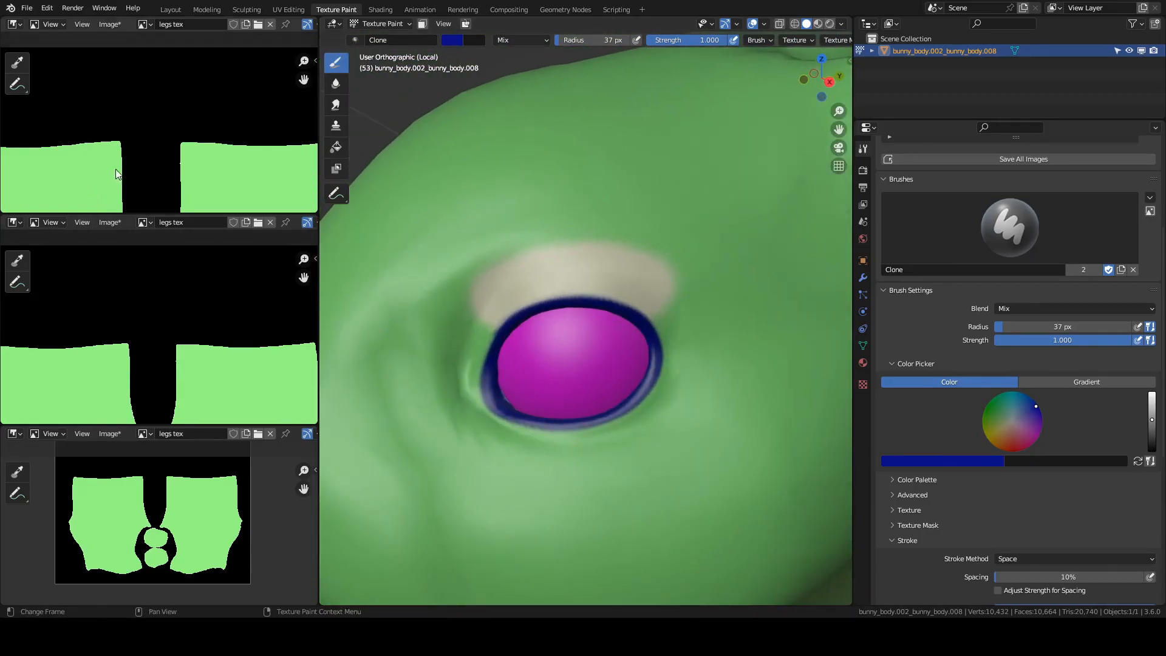
Display head tex in the first image editor and torso tex in the second one
{"action": "key", "text": "Home"}
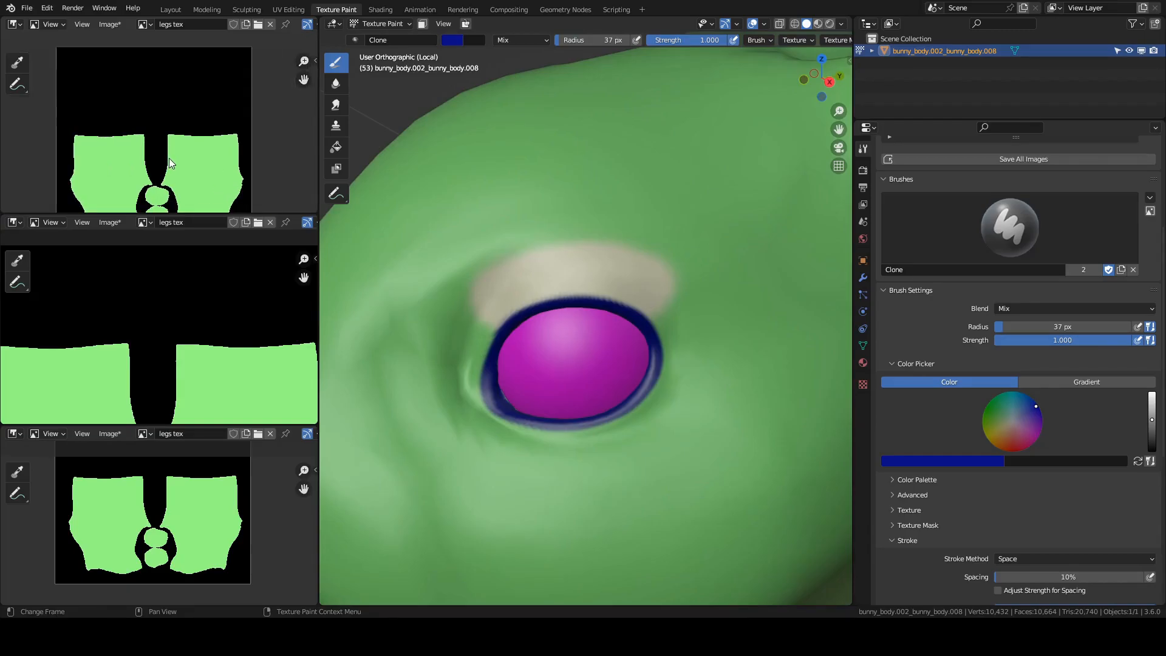
{"action": "scroll", "coordinate": [134, 95], "scroll_direction": "down", "scroll_amount": 1}
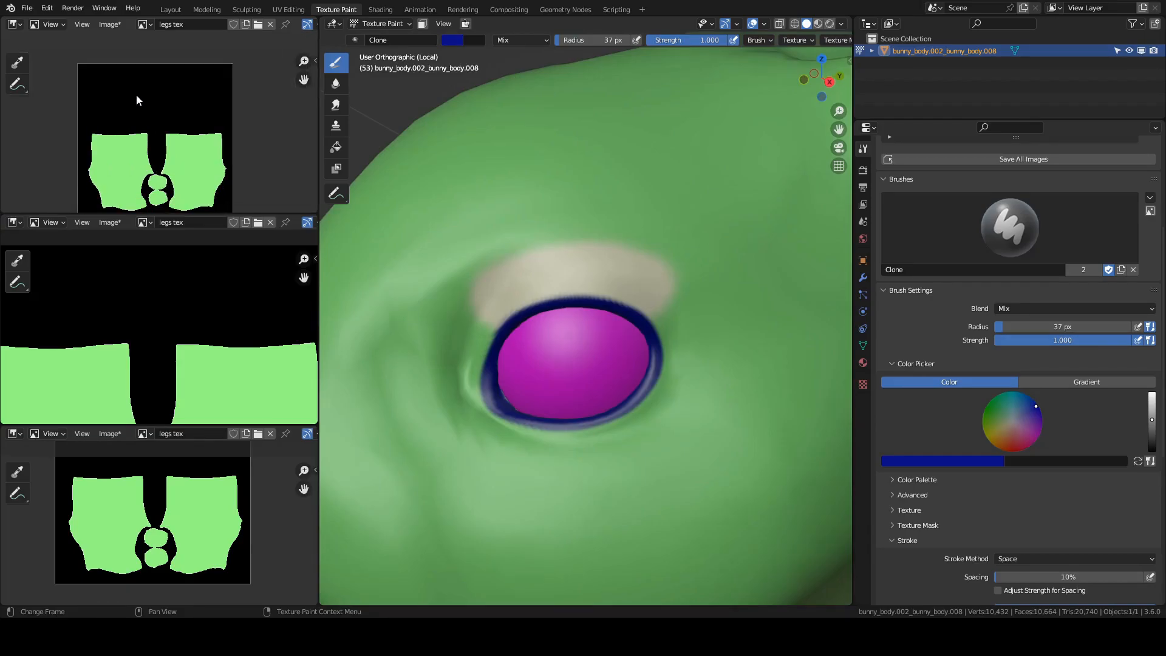
{"action": "left_click", "coordinate": [152, 24]}
{"action": "left_click", "coordinate": [160, 47]}
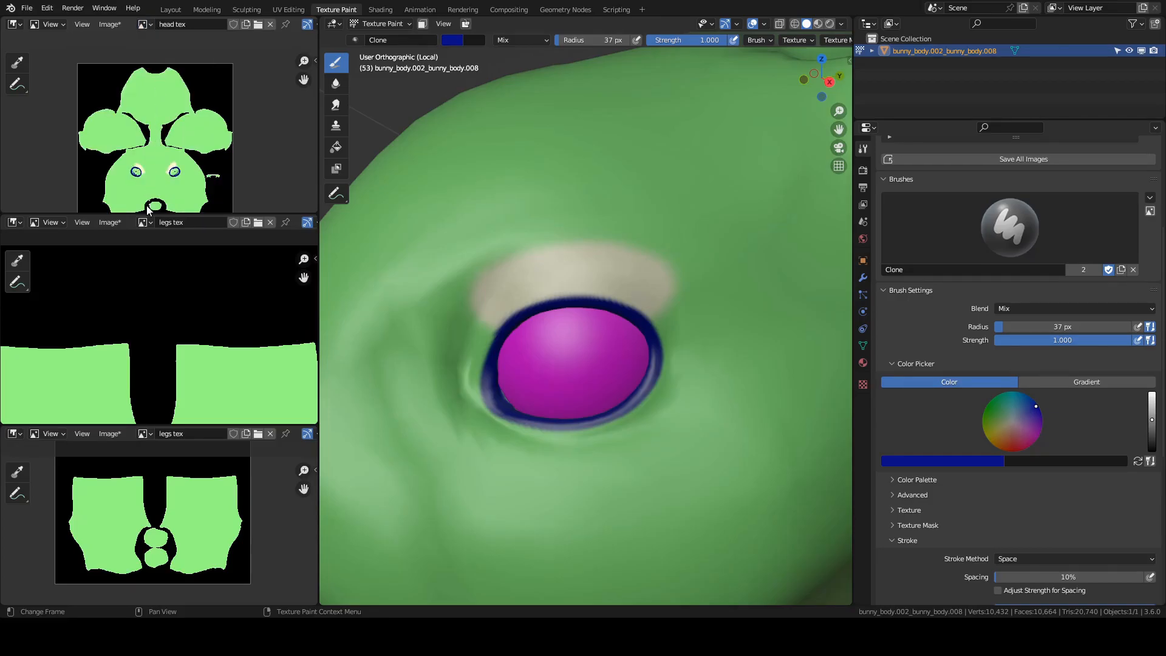
{"action": "left_click", "coordinate": [151, 223]}
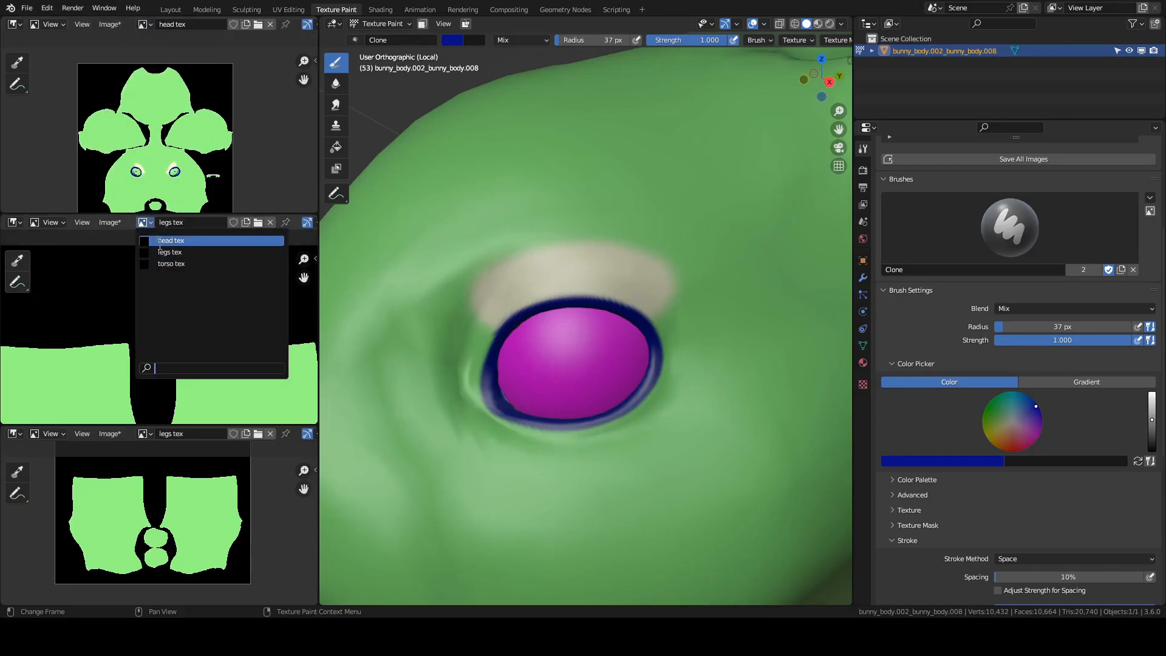
{"action": "left_click", "coordinate": [165, 264]}
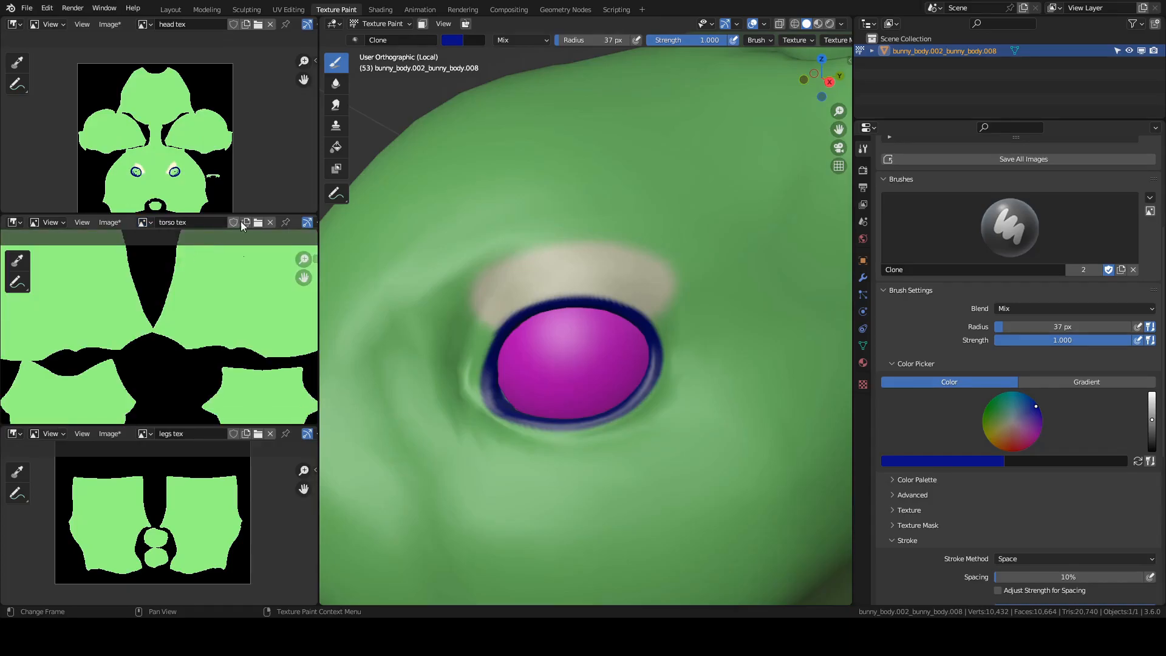
Enlarge the head tex image editor, frame one painted eye in it, and switch that editor to Paint mode
{"action": "left_click_drag", "start_coordinate": [243, 212], "coordinate": [241, 353]}
{"action": "scroll", "coordinate": [171, 287], "scroll_direction": "up", "scroll_amount": 5}
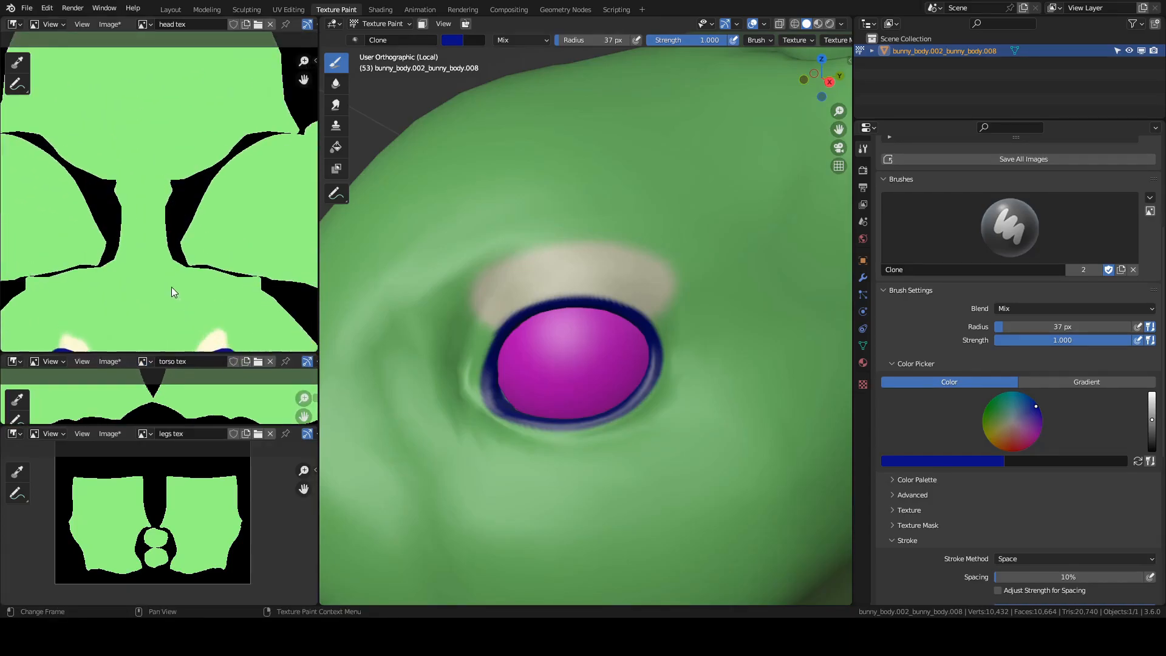
{"action": "middle_click_drag", "start_coordinate": [177, 279], "coordinate": [209, 170]}
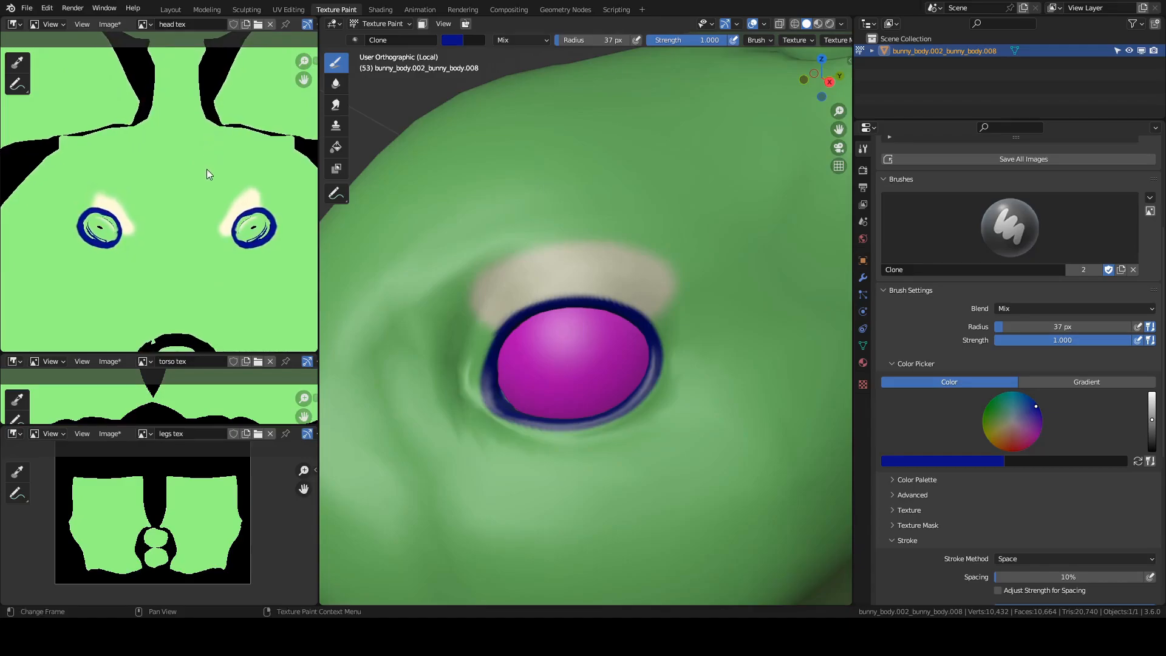
{"action": "scroll", "coordinate": [105, 223], "scroll_direction": "up", "scroll_amount": 2}
{"action": "scroll", "coordinate": [121, 209], "scroll_direction": "up", "scroll_amount": 1}
{"action": "middle_click_drag", "start_coordinate": [138, 198], "coordinate": [242, 151]}
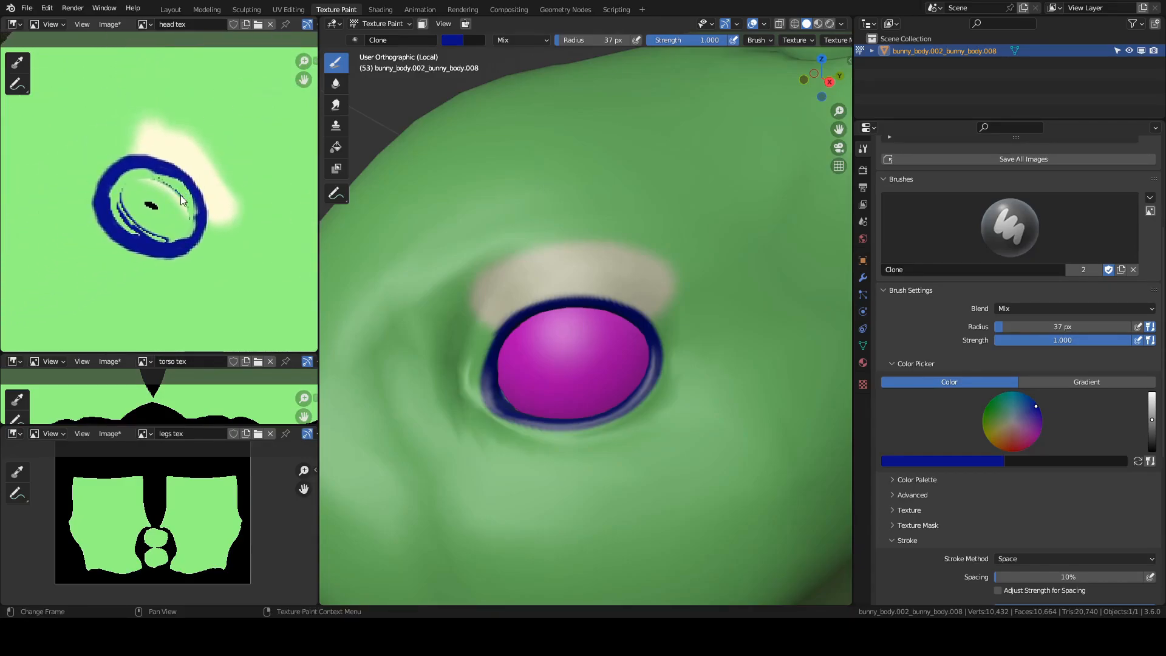
{"action": "left_click", "coordinate": [52, 24]}
{"action": "left_click", "coordinate": [51, 52]}
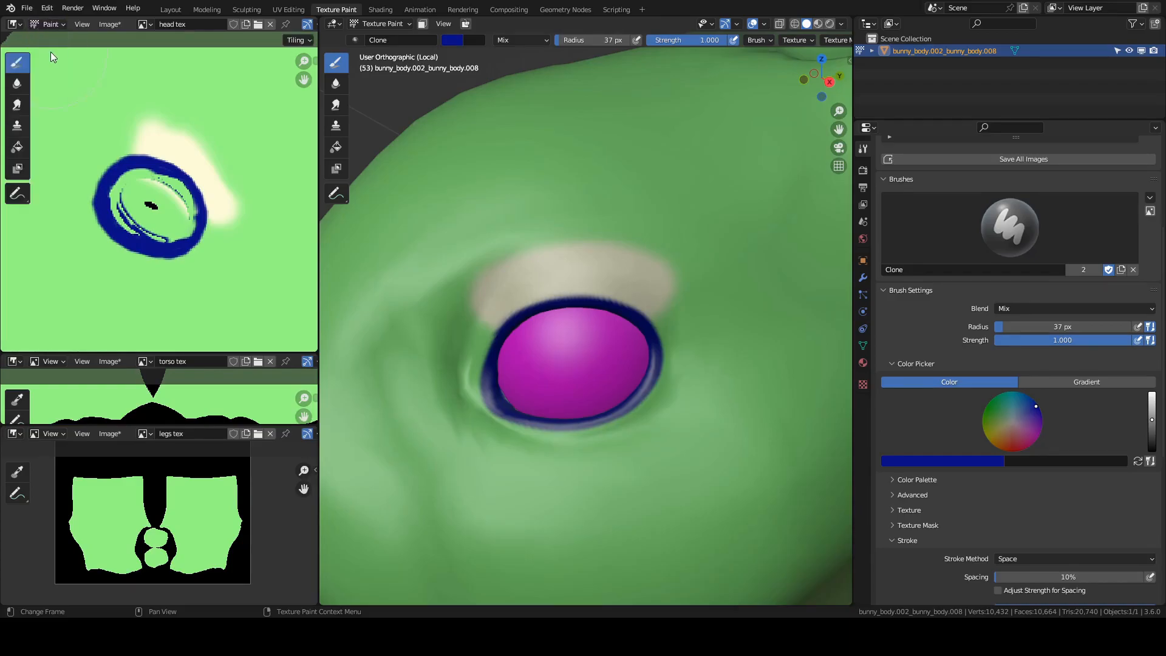
Reduce the brush radius to 16 px and fill the inside of the framed eye outline on head tex with dark blue
{"action": "scroll", "coordinate": [104, 211], "scroll_direction": "up", "scroll_amount": 3}
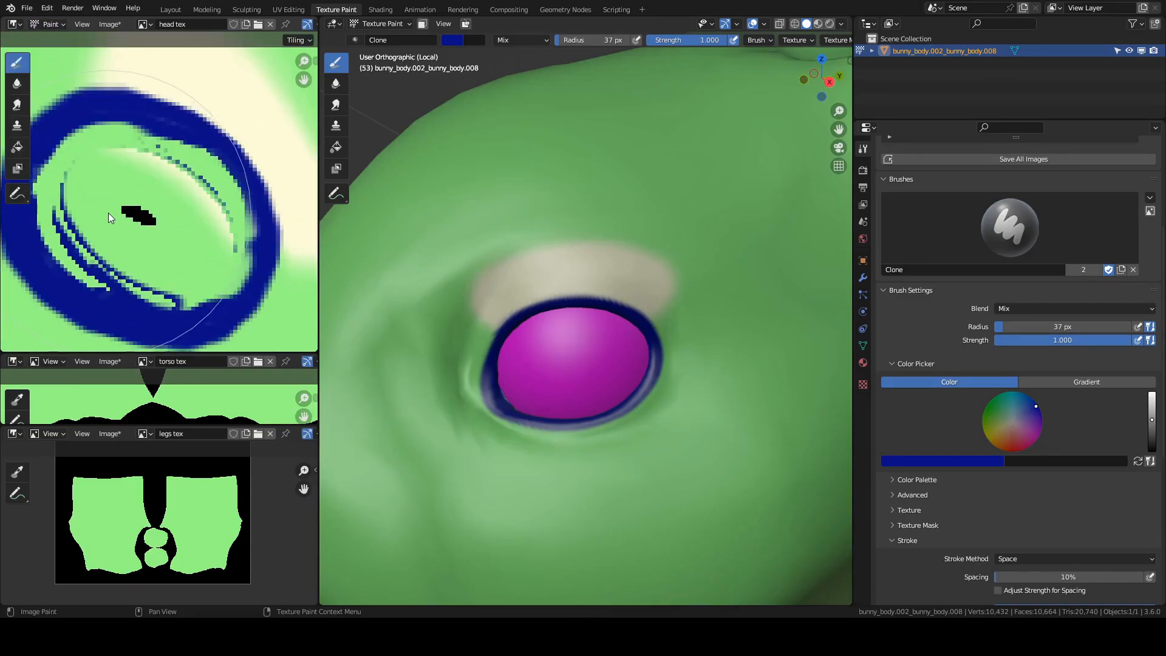
{"action": "scroll", "coordinate": [163, 202], "scroll_direction": "down", "scroll_amount": 1}
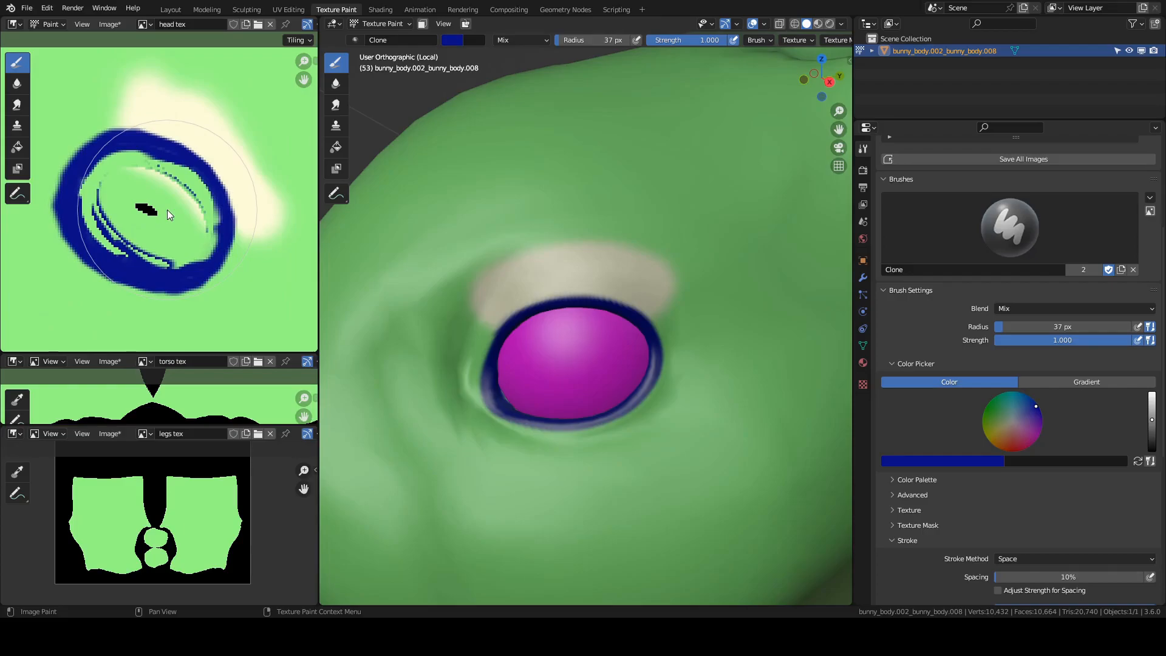
{"action": "key", "text": "f"}
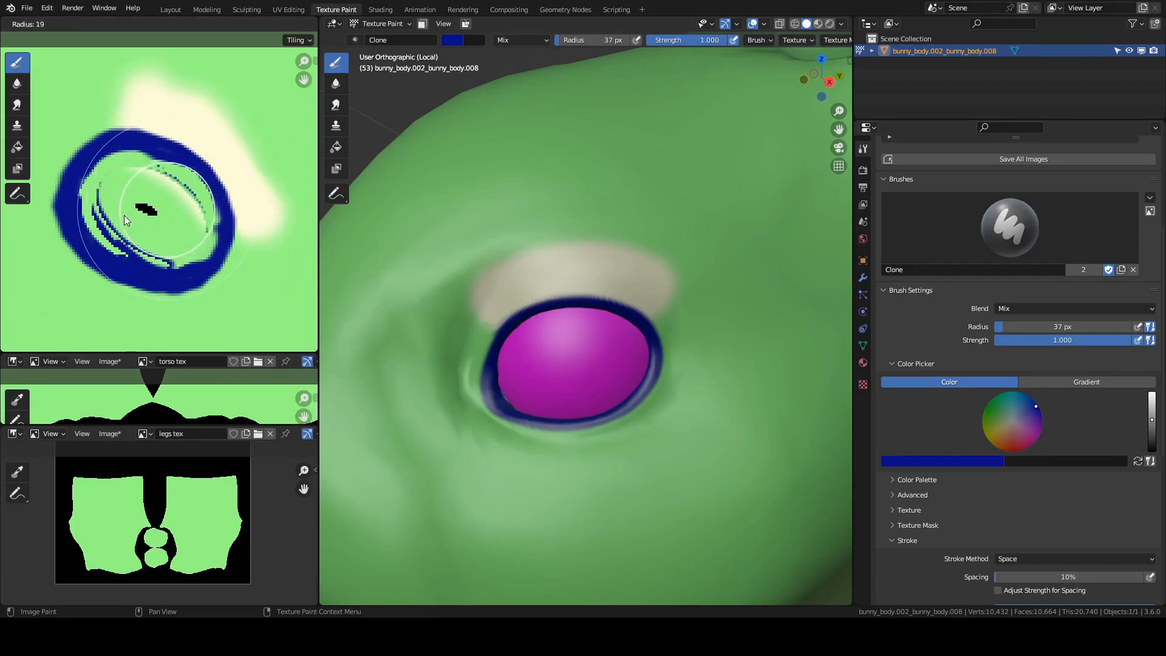
{"action": "left_click", "coordinate": [118, 216]}
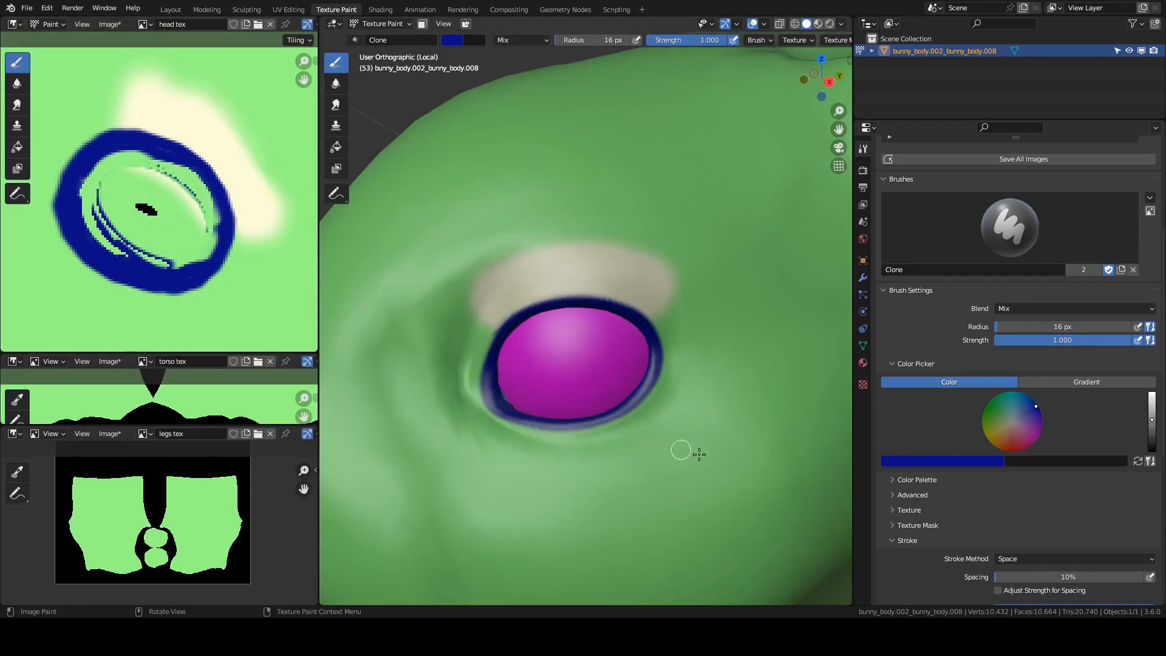
{"action": "scroll", "coordinate": [972, 496], "scroll_direction": "down", "scroll_amount": 5}
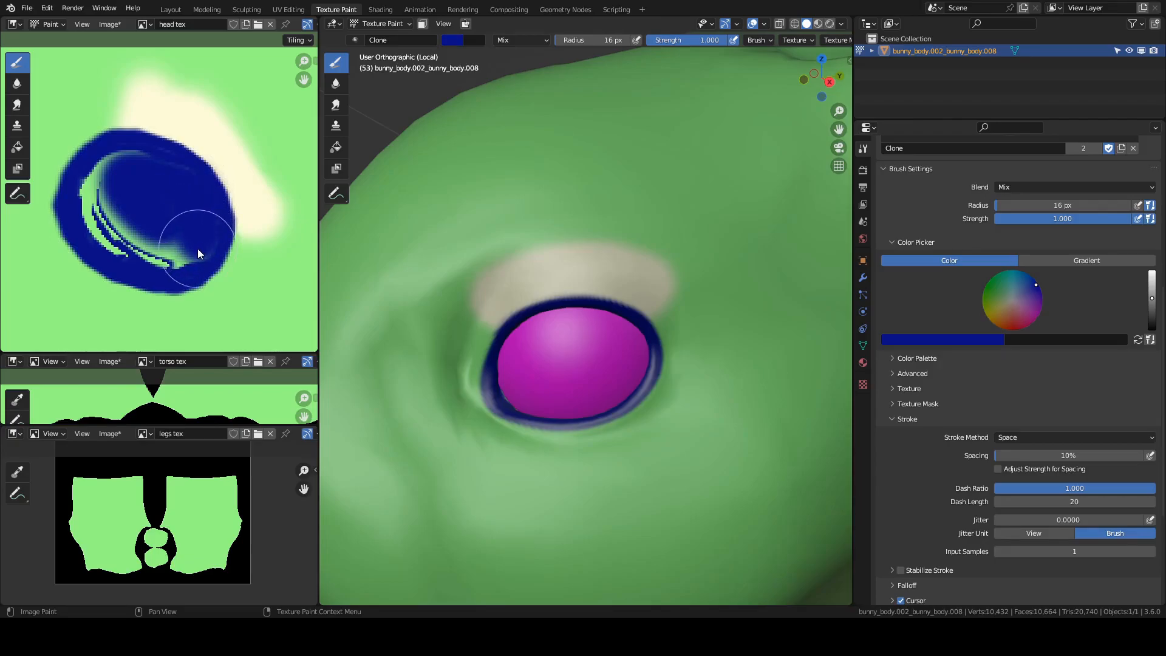
{"action": "mouse_move", "coordinate": [136, 177]}
{"action": "left_mouse_down"}
{"action": "mouse_move", "coordinate": [151, 176]}
{"action": "mouse_move", "coordinate": [131, 170]}
{"action": "mouse_move", "coordinate": [106, 186]}
{"action": "left_mouse_up"}
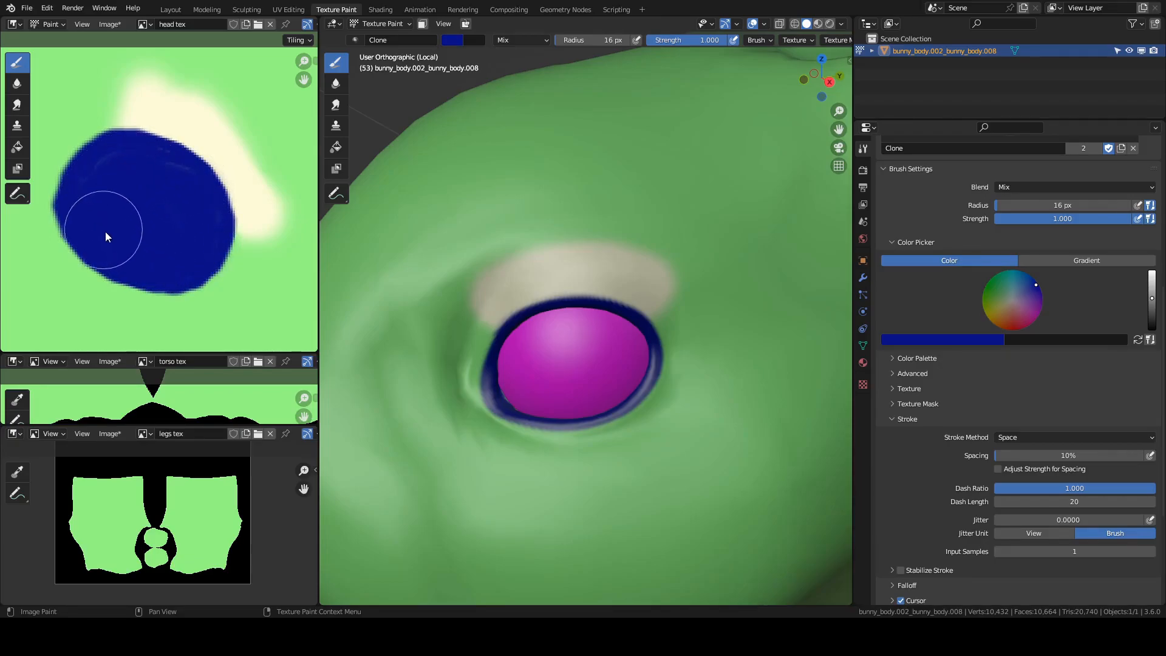
Fill the inside of the opposite eye outline on head tex with solid dark blue
{"action": "scroll", "coordinate": [180, 239], "scroll_direction": "down", "scroll_amount": 7}
{"action": "middle_click_drag", "start_coordinate": [218, 206], "coordinate": [102, 219]}
{"action": "scroll", "coordinate": [178, 251], "scroll_direction": "up", "scroll_amount": 7}
{"action": "middle_click_drag", "start_coordinate": [184, 246], "coordinate": [161, 162]}
{"action": "scroll", "coordinate": [126, 186], "scroll_direction": "up", "scroll_amount": 1}
{"action": "mouse_move", "coordinate": [126, 186]}
{"action": "left_mouse_down"}
{"action": "mouse_move", "coordinate": [157, 206]}
{"action": "mouse_move", "coordinate": [122, 170]}
{"action": "left_mouse_up"}
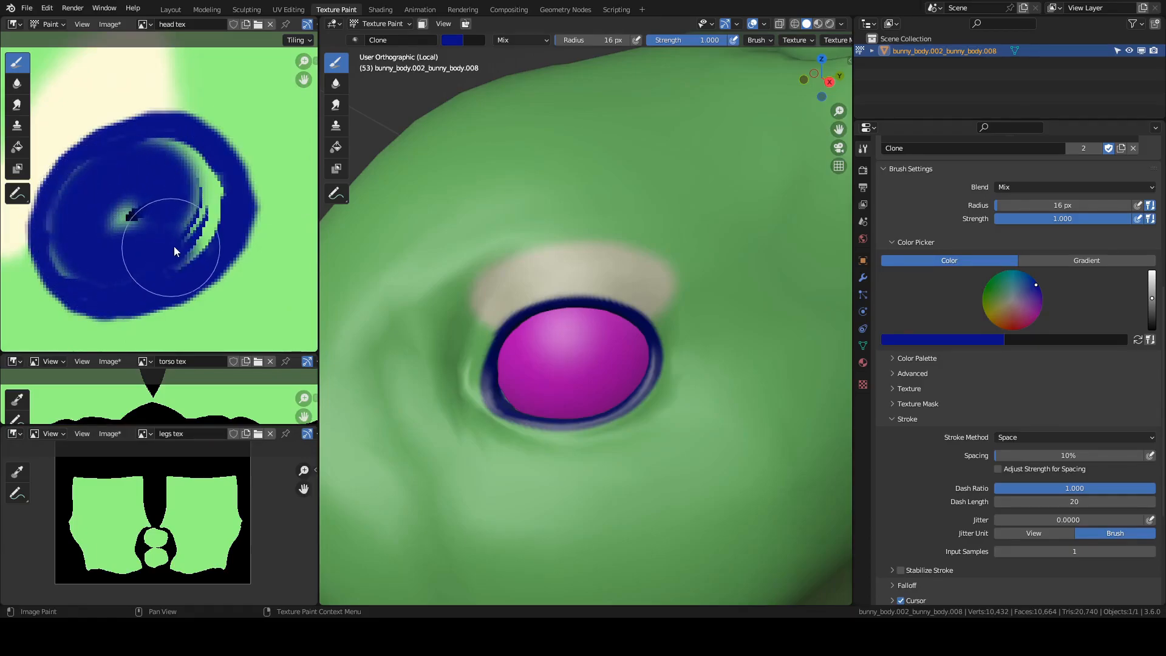
{"action": "left_click_drag", "start_coordinate": [173, 159], "coordinate": [126, 229]}
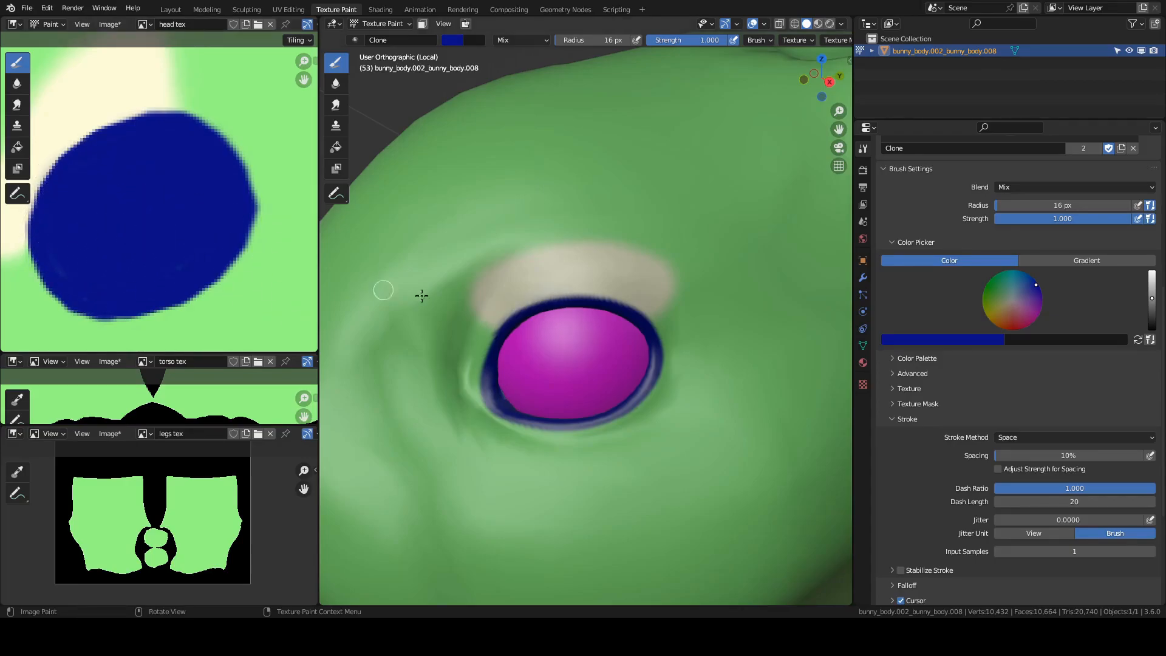
Turn on Stabilize Stroke and set the brush color to a dark red
{"action": "scroll", "coordinate": [385, 310], "scroll_direction": "down", "scroll_amount": 8}
{"action": "scroll", "coordinate": [247, 215], "scroll_direction": "down", "scroll_amount": 6}
{"action": "mouse_move", "coordinate": [224, 229]}
{"action": "middle_mouse_down"}
{"action": "mouse_move", "coordinate": [276, 221]}
{"action": "mouse_move", "coordinate": [278, 204]}
{"action": "middle_mouse_up"}
{"action": "middle_click_drag", "start_coordinate": [456, 407], "coordinate": [607, 389]}
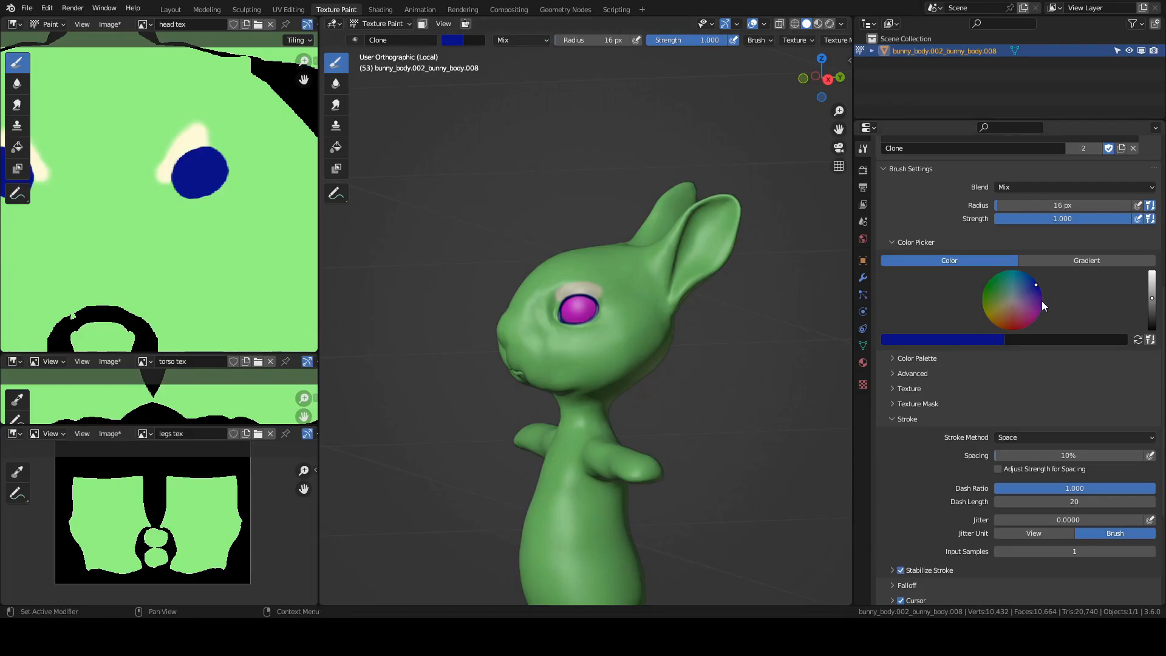
{"action": "left_click", "coordinate": [1018, 327]}
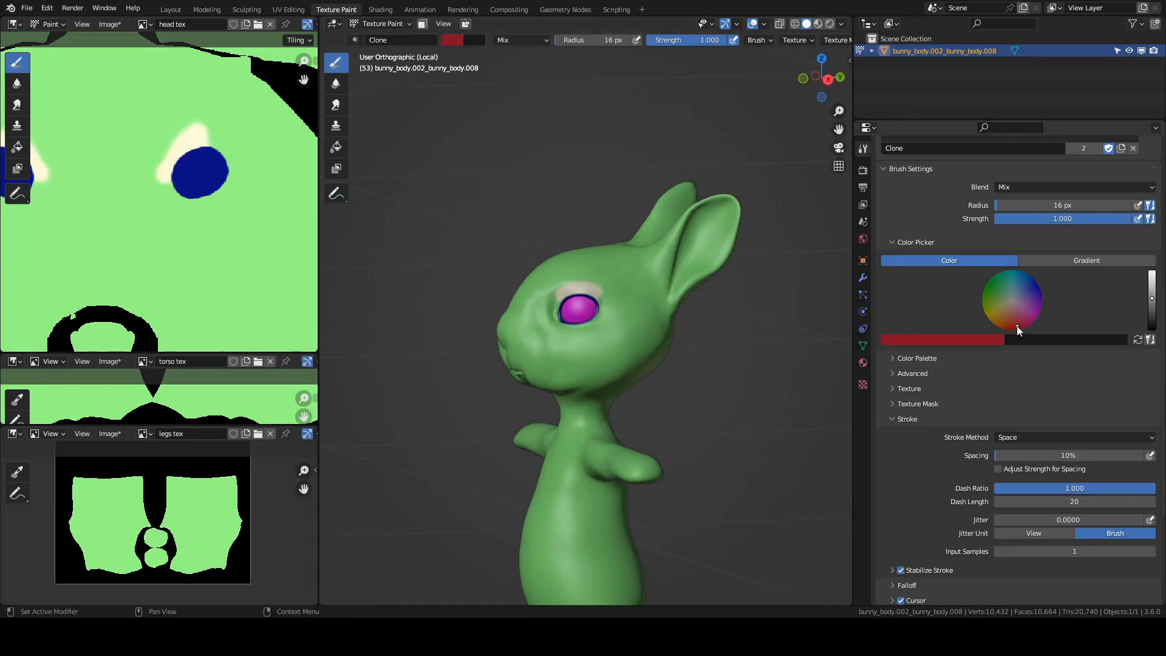
{"action": "left_click", "coordinate": [1006, 326]}
{"action": "left_click", "coordinate": [1013, 328]}
{"action": "left_click", "coordinate": [1020, 326]}
{"action": "left_click_drag", "start_coordinate": [1152, 298], "coordinate": [1152, 305]}
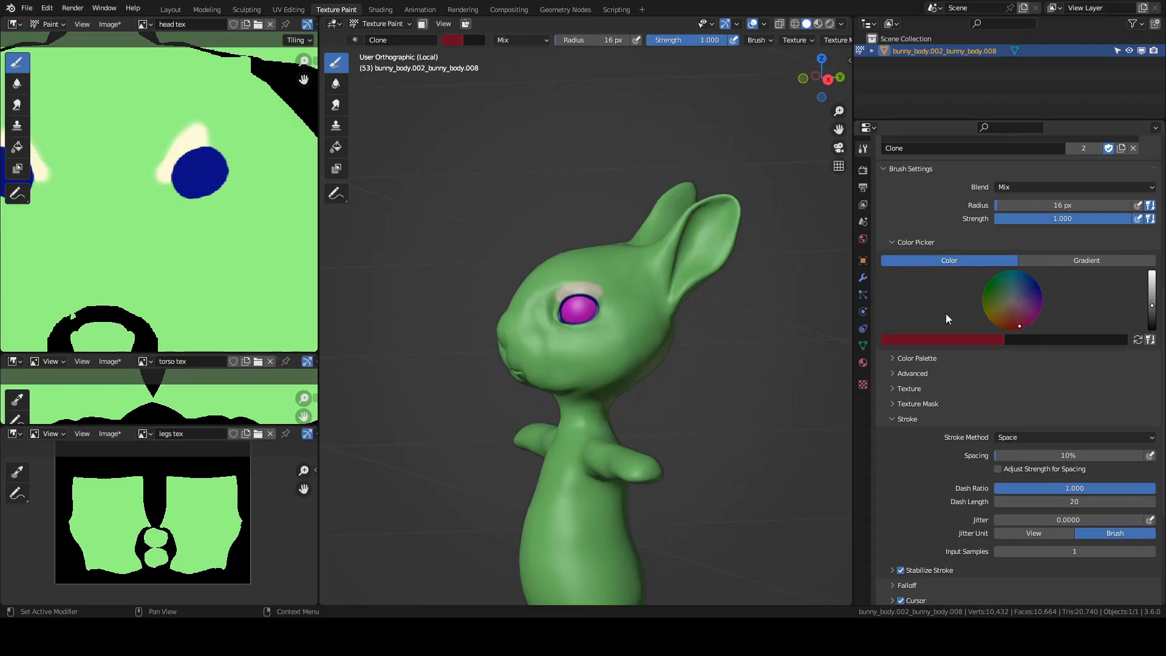
Set the brush radius to 32 px and paint a dark red eyebrow along the upper edge of the cream band
{"action": "scroll", "coordinate": [625, 328], "scroll_direction": "up", "scroll_amount": 7}
{"action": "middle_click_drag", "start_coordinate": [533, 267], "coordinate": [568, 409], "text": "shift"}
{"action": "key", "text": "f"}
{"action": "left_click", "coordinate": [582, 414]}
{"action": "scroll", "coordinate": [496, 366], "scroll_direction": "up", "scroll_amount": 1}
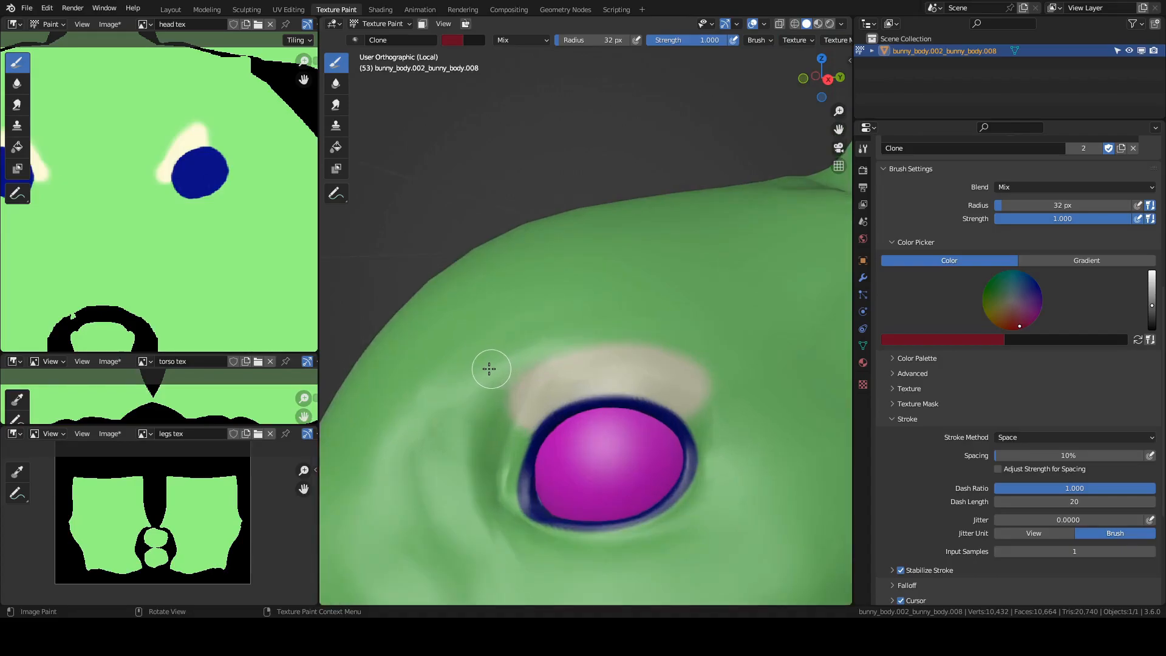
{"action": "mouse_move", "coordinate": [478, 361]}
{"action": "left_mouse_down"}
{"action": "mouse_move", "coordinate": [512, 383]}
{"action": "mouse_move", "coordinate": [542, 383]}
{"action": "mouse_move", "coordinate": [573, 354]}
{"action": "mouse_move", "coordinate": [695, 346]}
{"action": "mouse_move", "coordinate": [770, 375]}
{"action": "left_mouse_up"}
{"action": "scroll", "coordinate": [753, 392], "scroll_direction": "down", "scroll_amount": 6}
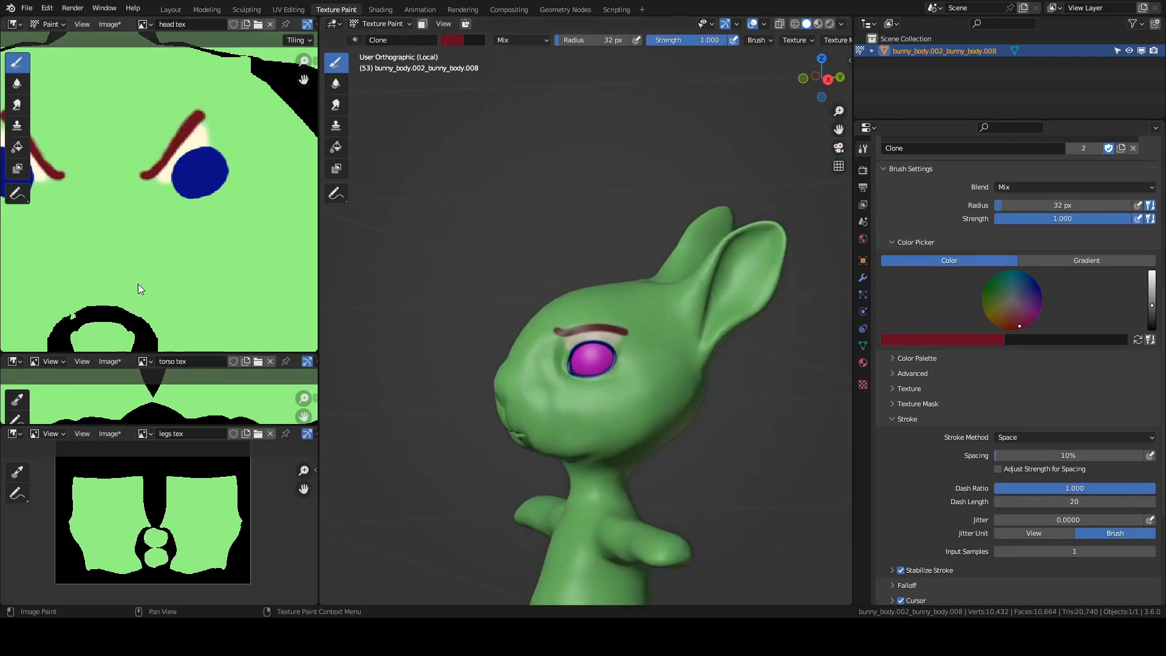
Sample the green of the head surface above the eyebrow as the brush color
{"action": "scroll", "coordinate": [467, 349], "scroll_direction": "down", "scroll_amount": 5}
{"action": "middle_click_drag", "start_coordinate": [467, 349], "coordinate": [534, 370]}
{"action": "scroll", "coordinate": [530, 359], "scroll_direction": "up", "scroll_amount": 7}
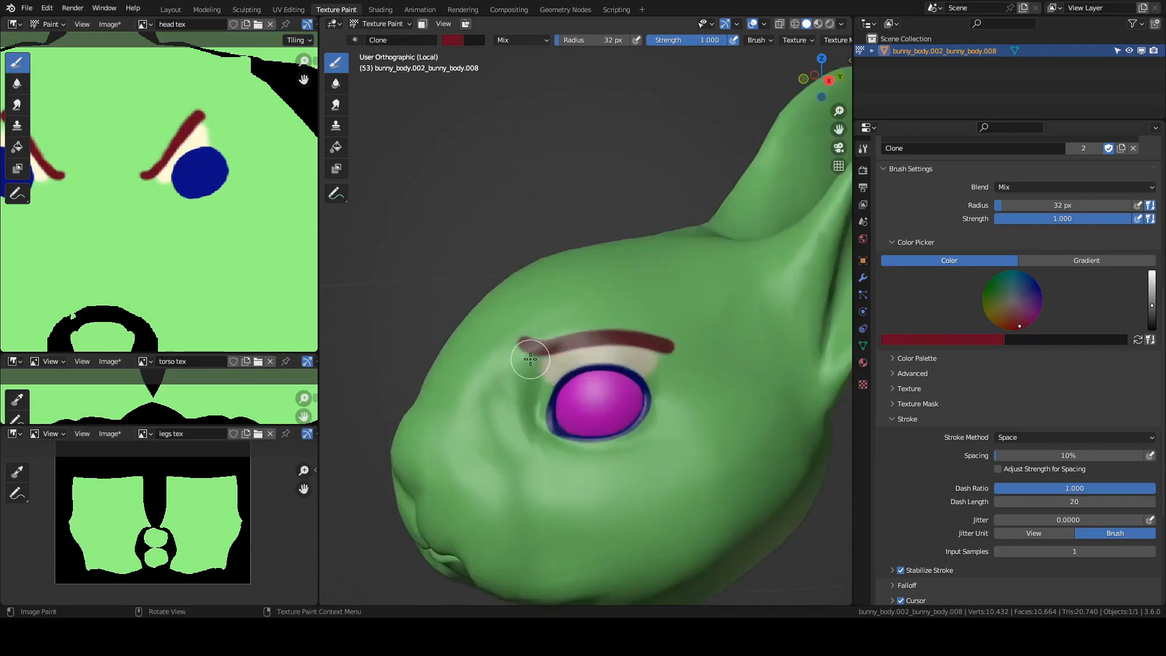
{"action": "scroll", "coordinate": [528, 352], "scroll_direction": "up", "scroll_amount": 1}
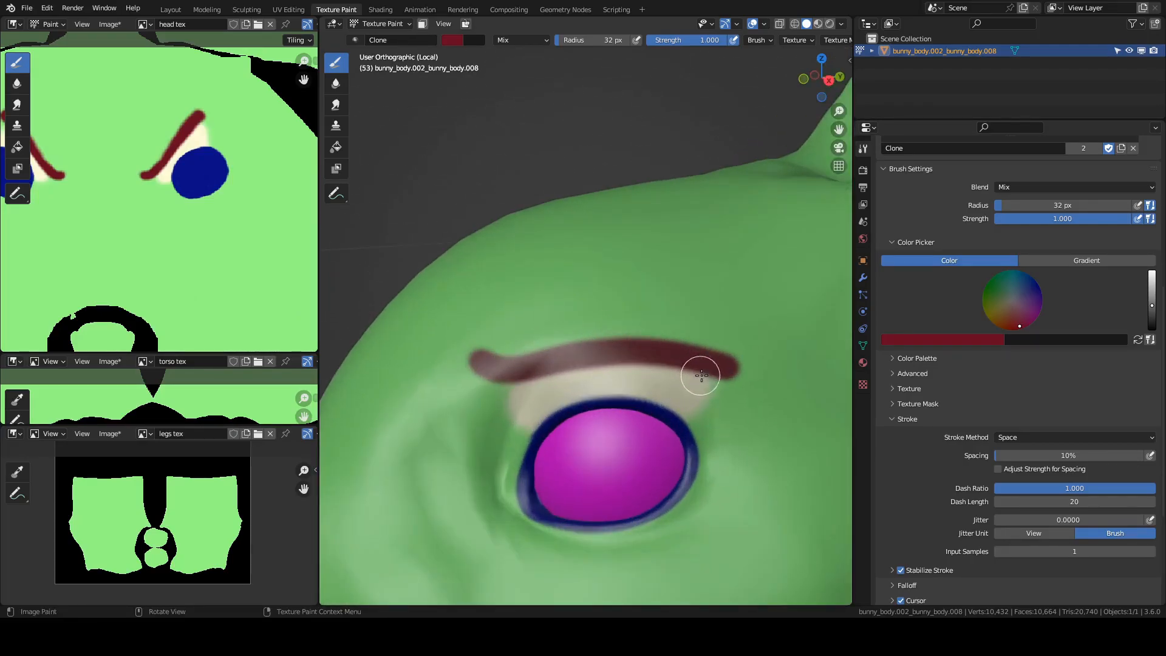
{"action": "left_click_drag", "start_coordinate": [728, 349], "coordinate": [653, 353]}
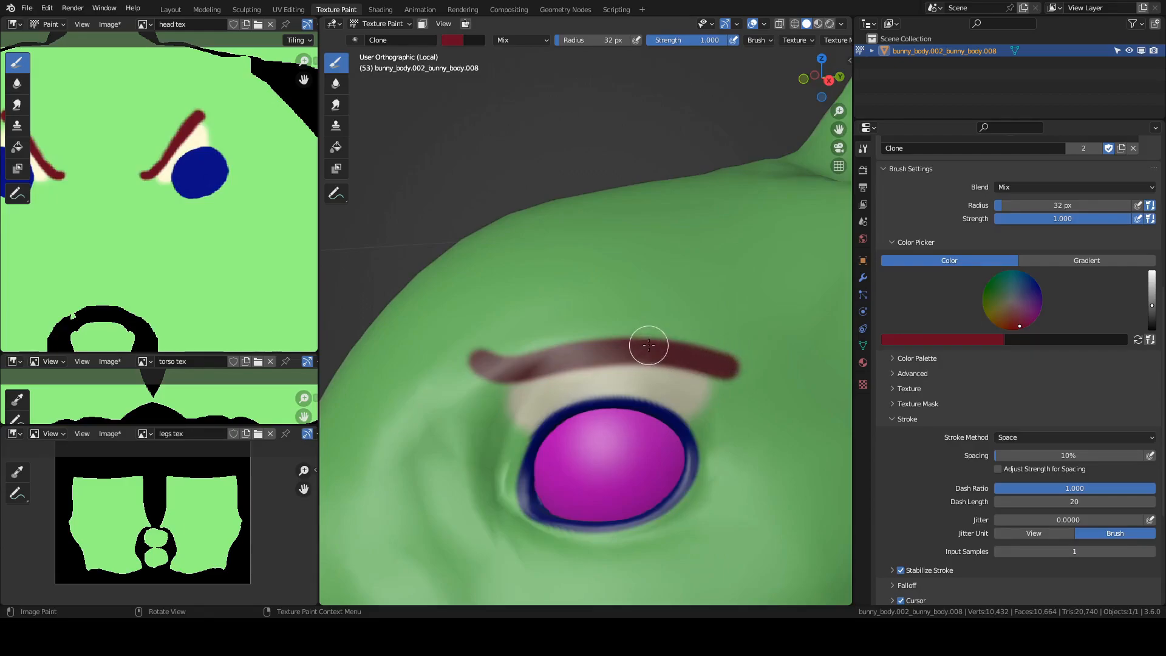
{"action": "left_click", "coordinate": [950, 342]}
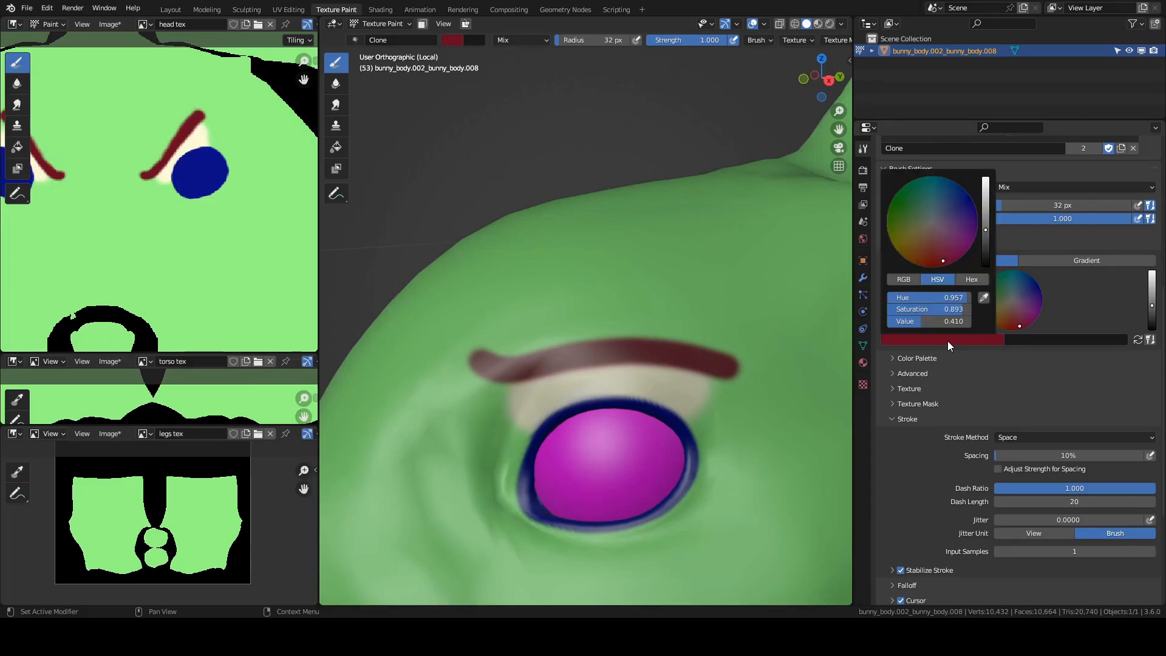
{"action": "left_click", "coordinate": [984, 297]}
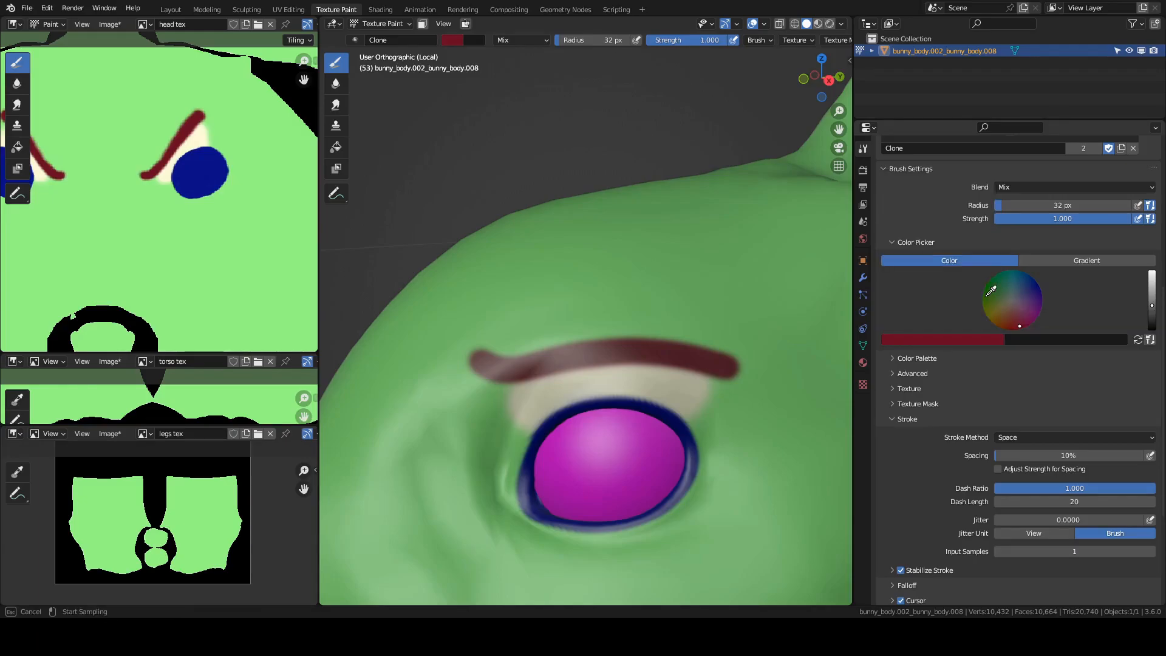
{"action": "left_click", "coordinate": [773, 176]}
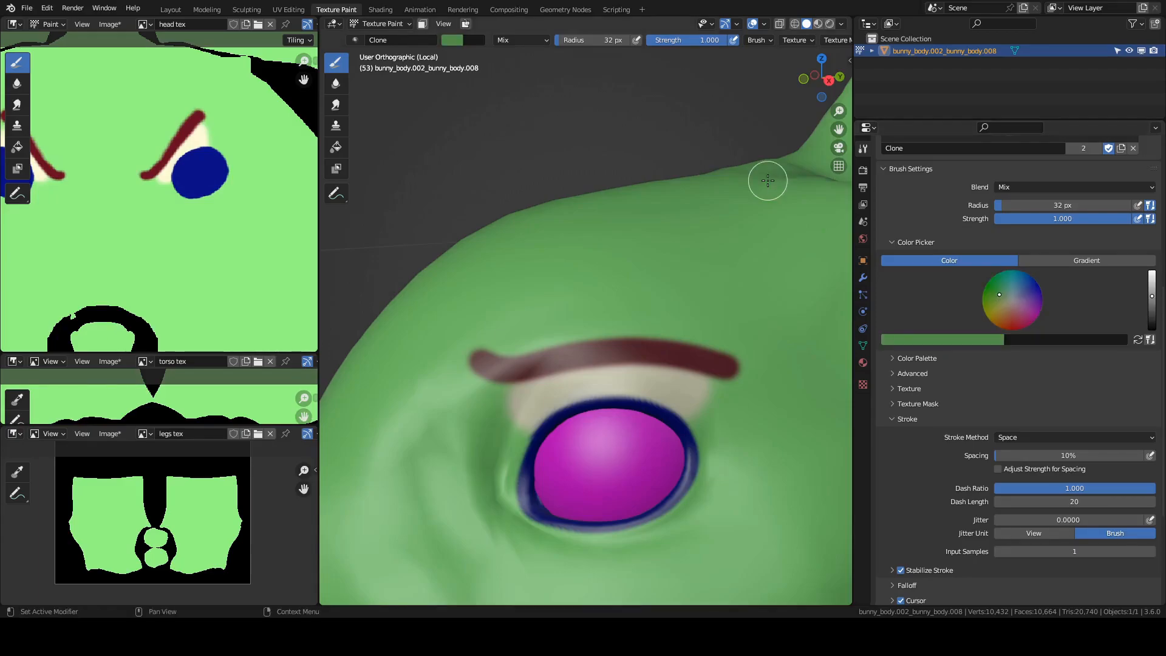
Undo the dark green test stroke above the eyebrow and sample the light green from the head tex image as brush color
{"action": "left_click_drag", "start_coordinate": [544, 260], "coordinate": [650, 278]}
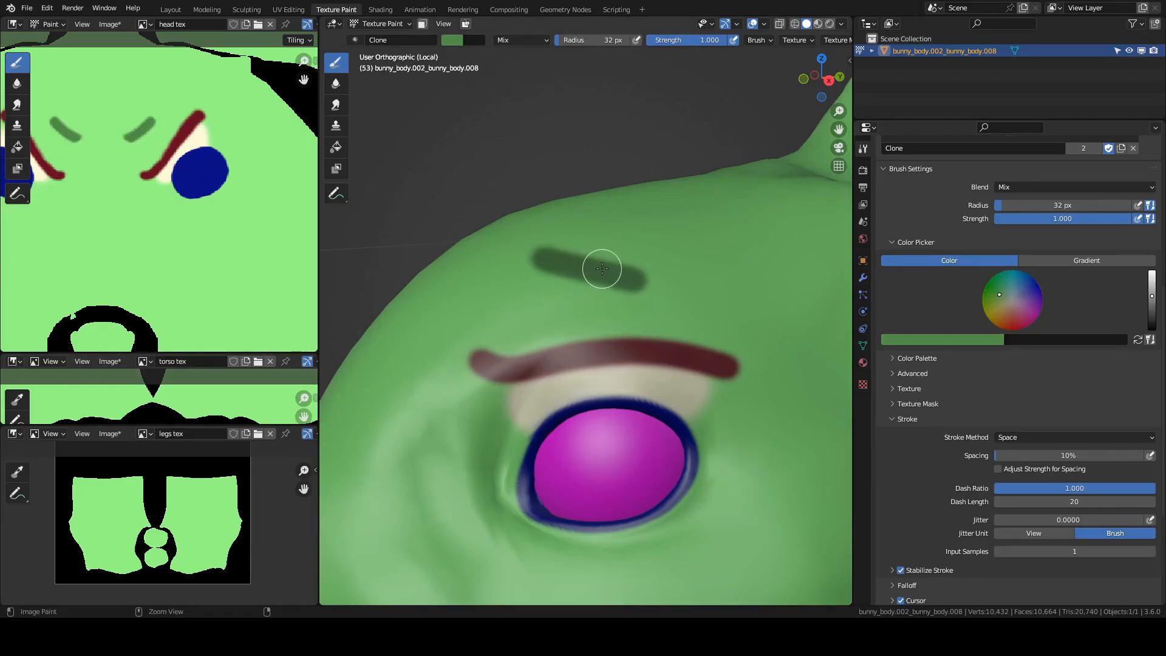
{"action": "key", "text": "ctrl+z"}
{"action": "left_click", "coordinate": [927, 341]}
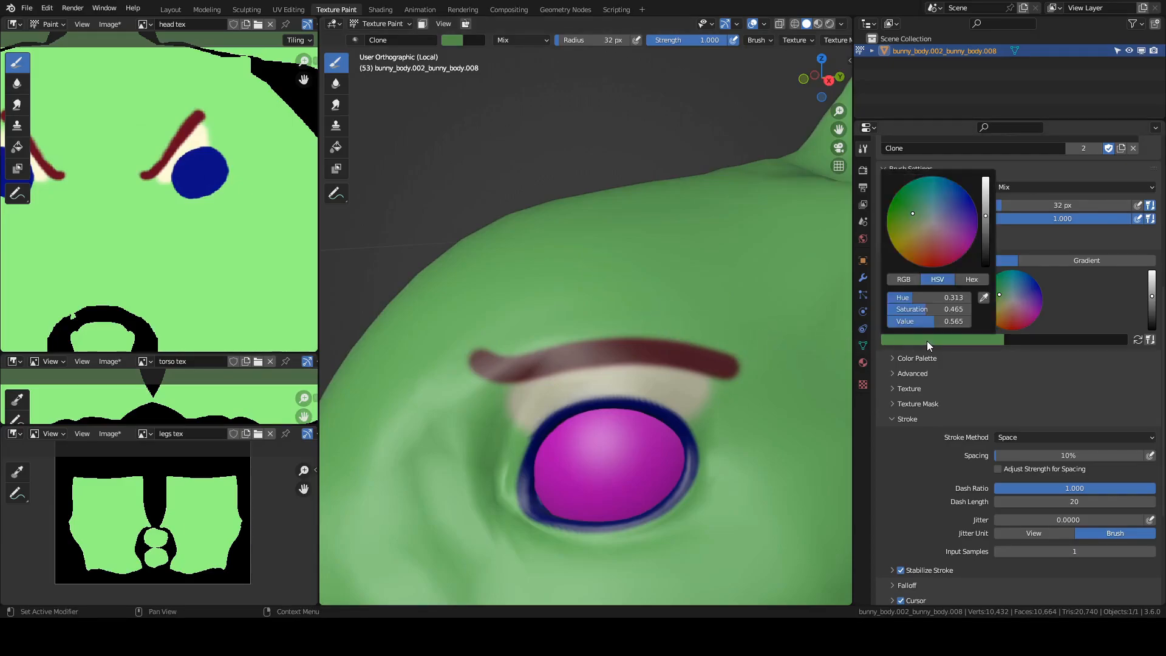
{"action": "left_click", "coordinate": [984, 298]}
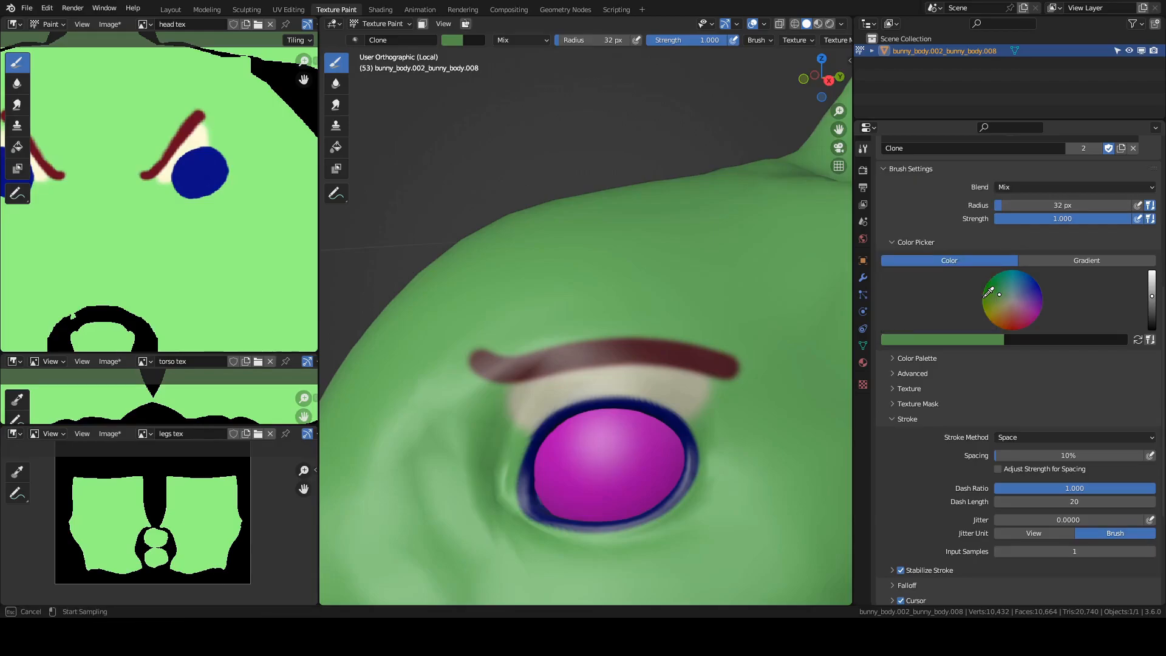
{"action": "left_click", "coordinate": [269, 188]}
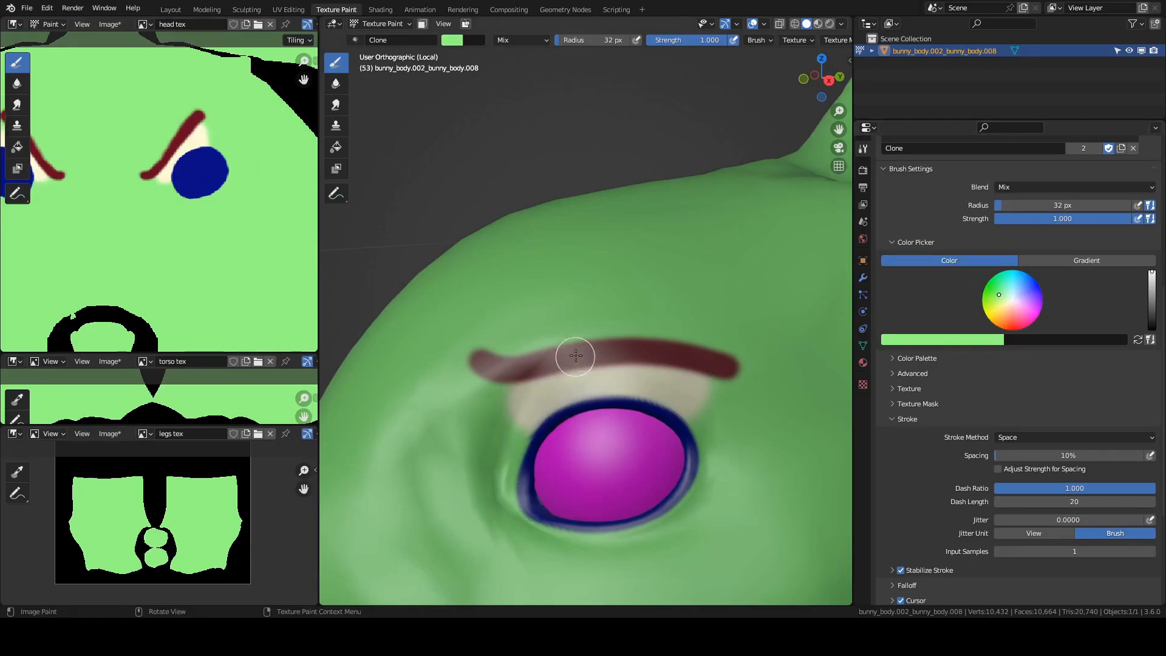
Paint light green along the upper edge of the eyebrow's outer half to taper its end to a point
{"action": "mouse_move", "coordinate": [654, 328]}
{"action": "left_mouse_down"}
{"action": "mouse_move", "coordinate": [743, 359]}
{"action": "mouse_move", "coordinate": [795, 396]}
{"action": "mouse_move", "coordinate": [781, 407]}
{"action": "left_mouse_up"}
{"action": "scroll", "coordinate": [775, 413], "scroll_direction": "down", "scroll_amount": 5}
{"action": "mouse_move", "coordinate": [766, 422]}
{"action": "middle_mouse_down"}
{"action": "mouse_move", "coordinate": [831, 416]}
{"action": "mouse_move", "coordinate": [709, 421]}
{"action": "middle_mouse_up"}
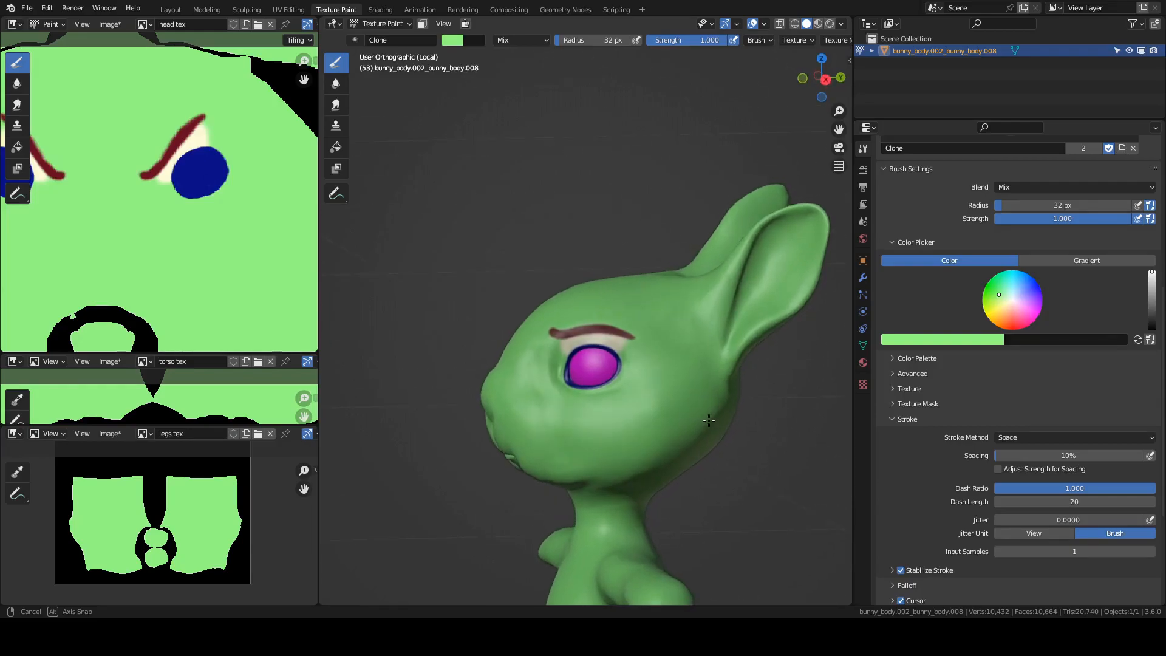
Switch to the Smear tool with strength 0.881 and pull two lashes outward from the outer half of the eyebrow
{"action": "scroll", "coordinate": [645, 404], "scroll_direction": "up", "scroll_amount": 8}
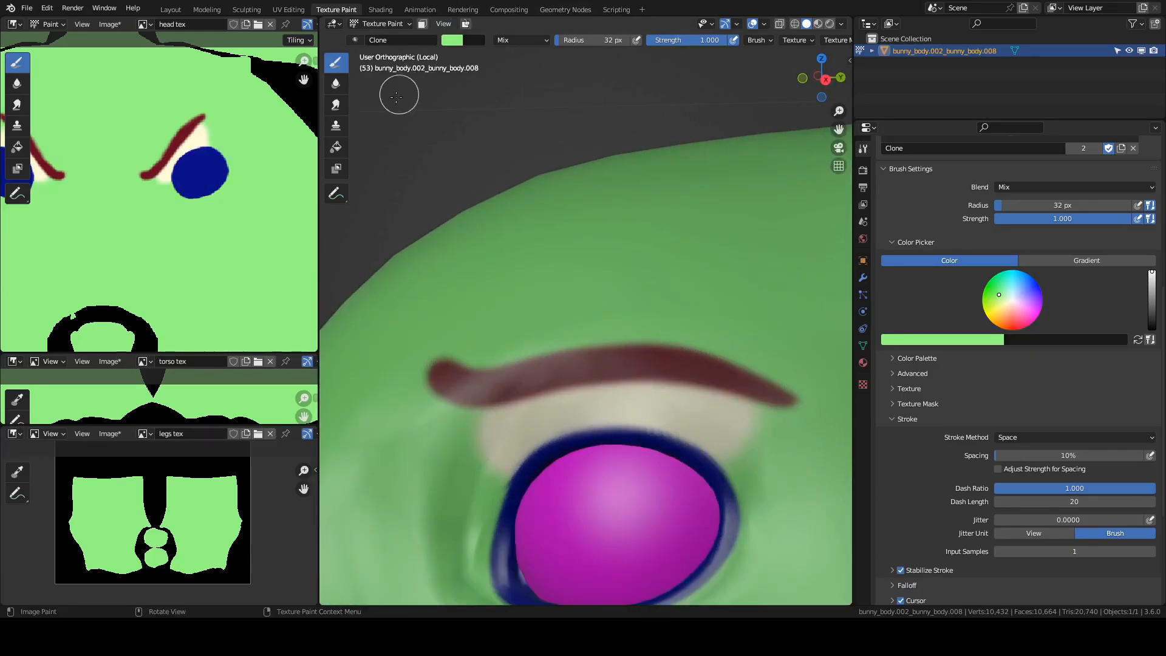
{"action": "left_click", "coordinate": [335, 105]}
{"action": "scroll", "coordinate": [643, 331], "scroll_direction": "up", "scroll_amount": 2}
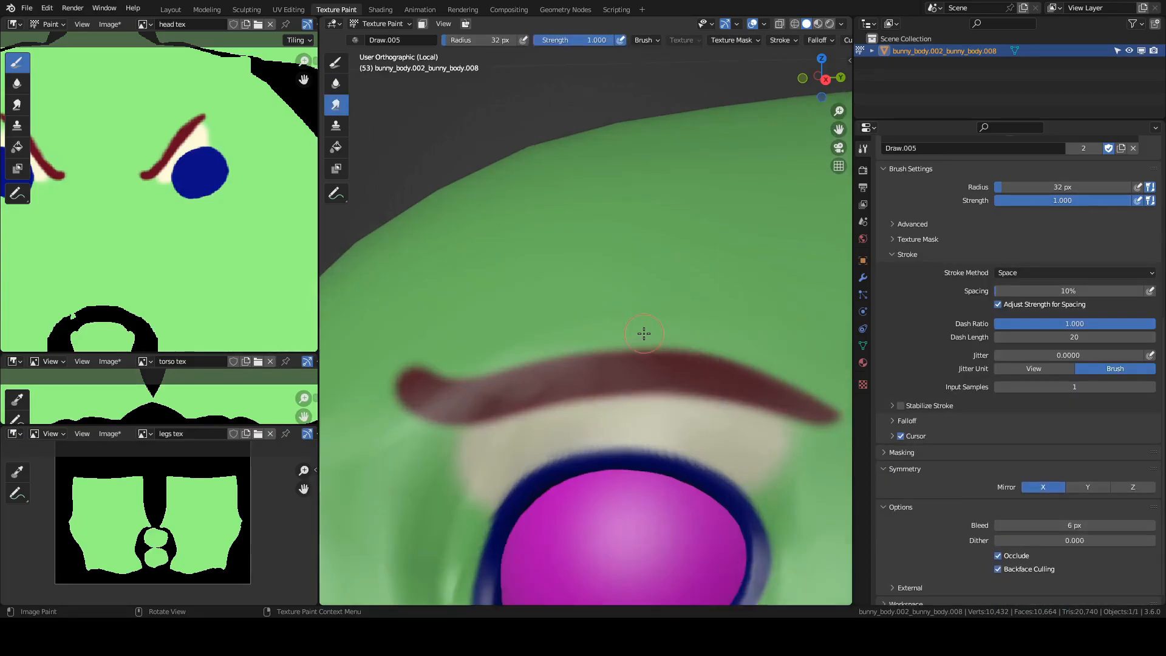
{"action": "middle_click_drag", "start_coordinate": [655, 345], "coordinate": [530, 294]}
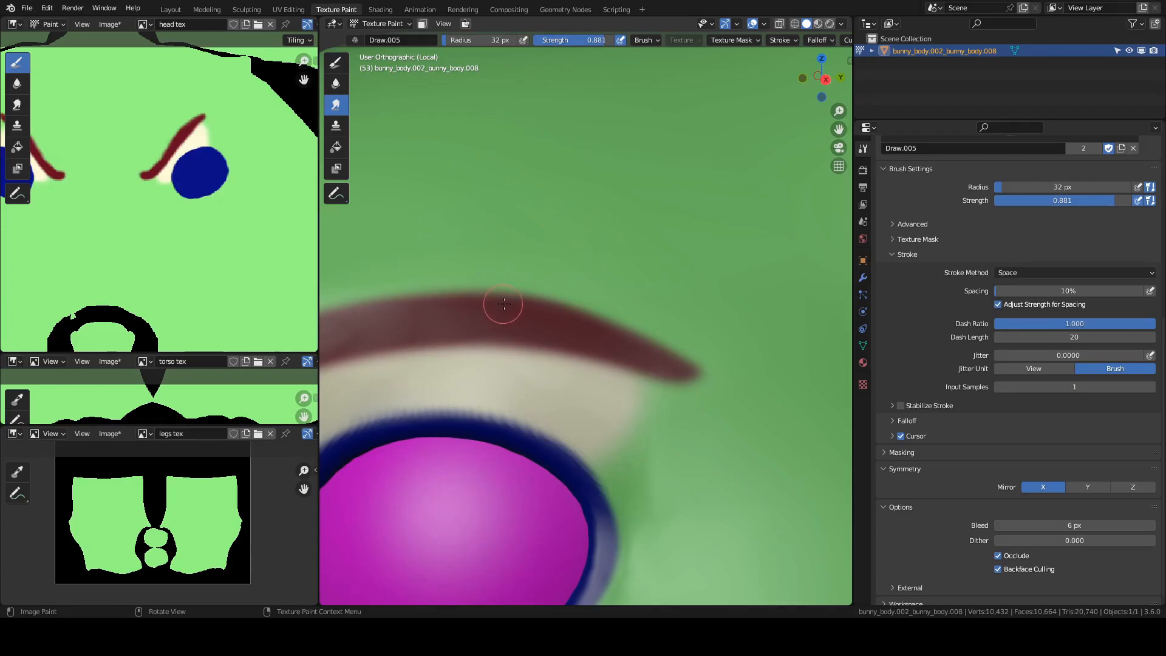
{"action": "left_click_drag", "start_coordinate": [502, 304], "coordinate": [665, 253]}
{"action": "mouse_move", "coordinate": [595, 332]}
{"action": "left_mouse_down"}
{"action": "mouse_move", "coordinate": [680, 324]}
{"action": "mouse_move", "coordinate": [793, 276]}
{"action": "left_mouse_up"}
{"action": "mouse_move", "coordinate": [632, 348]}
{"action": "left_mouse_down"}
{"action": "mouse_move", "coordinate": [744, 375]}
{"action": "mouse_move", "coordinate": [805, 368]}
{"action": "left_mouse_up"}
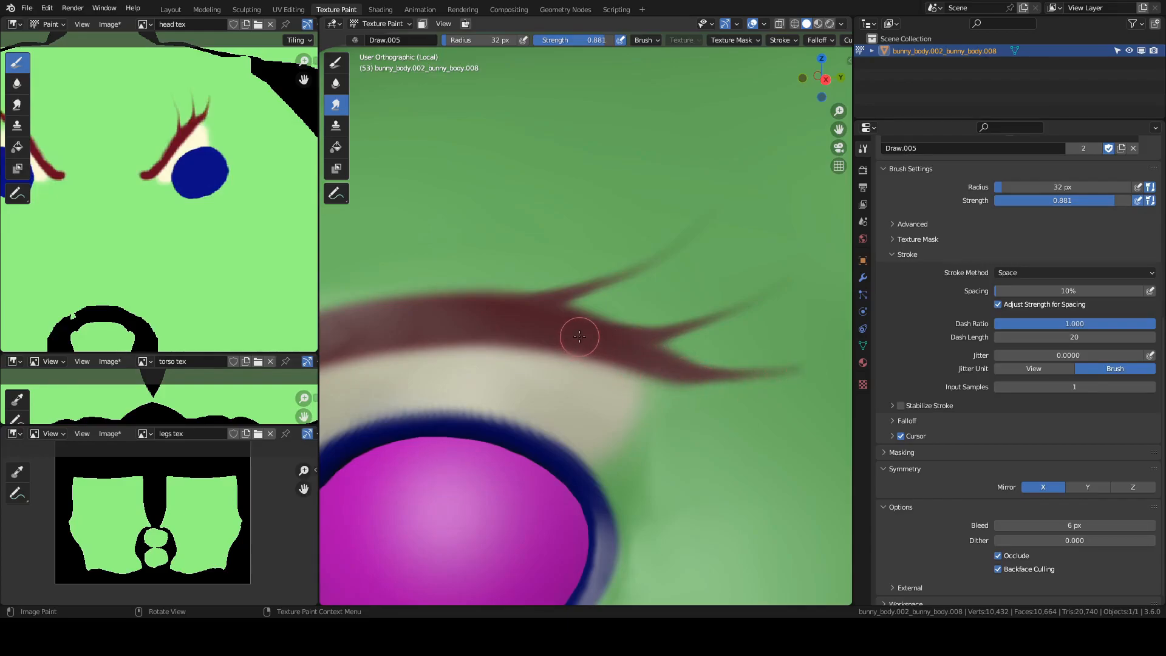
{"action": "left_click_drag", "start_coordinate": [700, 378], "coordinate": [800, 371]}
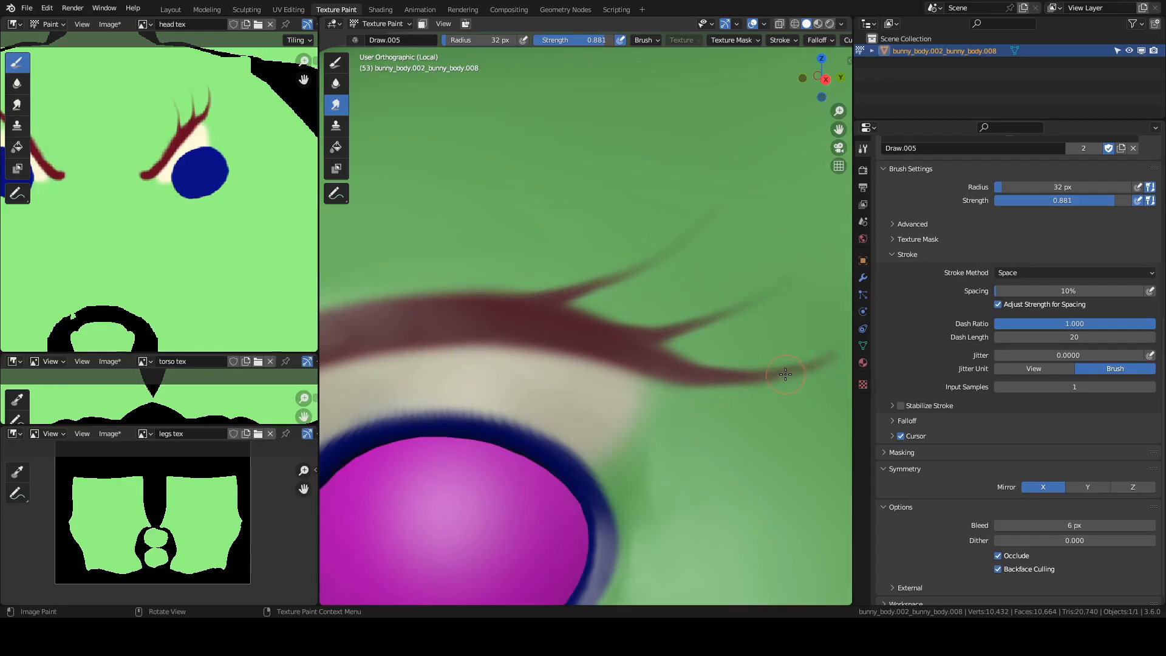
{"action": "key", "text": "ctrl+z"}
{"action": "key", "text": "ctrl+z"}
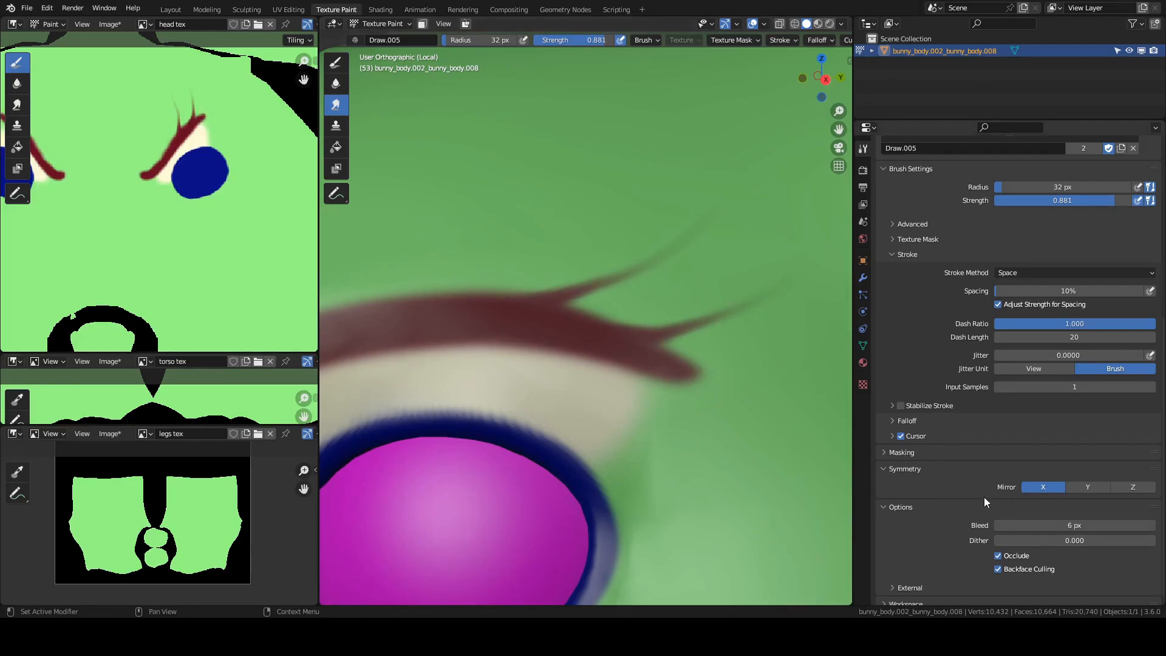
Turn on Stabilize Stroke for the Smear brush and pull a curved lash outward from the eyebrow's outer tip
{"action": "left_click", "coordinate": [902, 406]}
{"action": "mouse_move", "coordinate": [619, 339]}
{"action": "left_mouse_down"}
{"action": "mouse_move", "coordinate": [674, 369]}
{"action": "mouse_move", "coordinate": [847, 368]}
{"action": "left_mouse_up"}
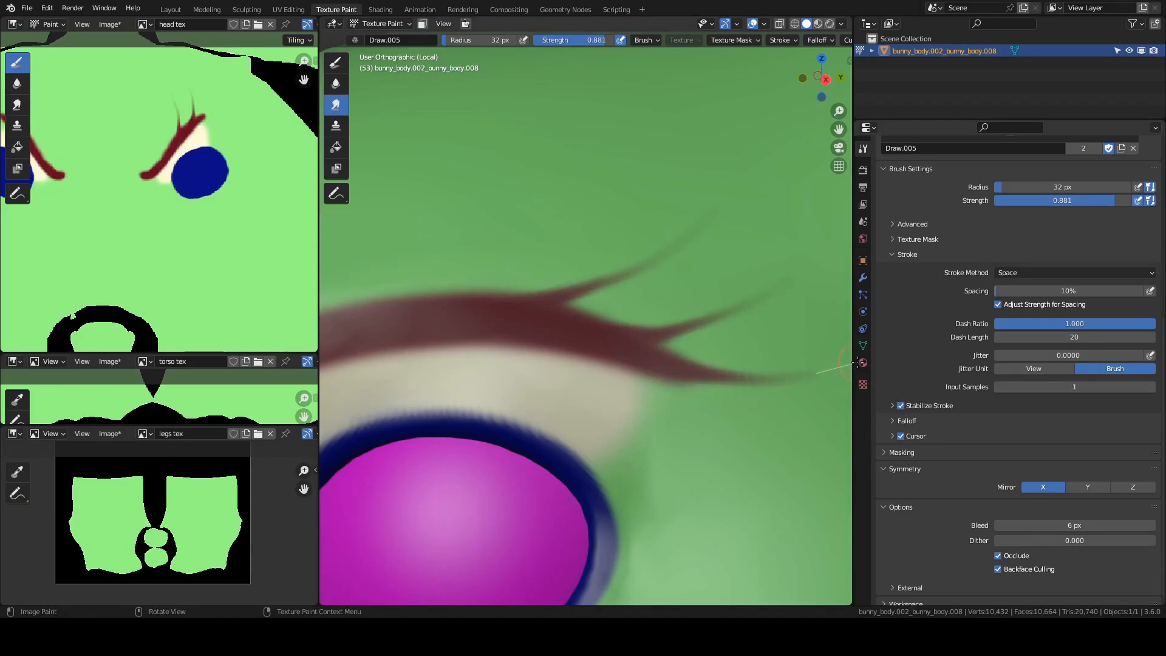
{"action": "mouse_move", "coordinate": [588, 336]}
{"action": "left_mouse_down"}
{"action": "mouse_move", "coordinate": [718, 391]}
{"action": "mouse_move", "coordinate": [812, 385]}
{"action": "mouse_move", "coordinate": [872, 357]}
{"action": "left_mouse_up"}
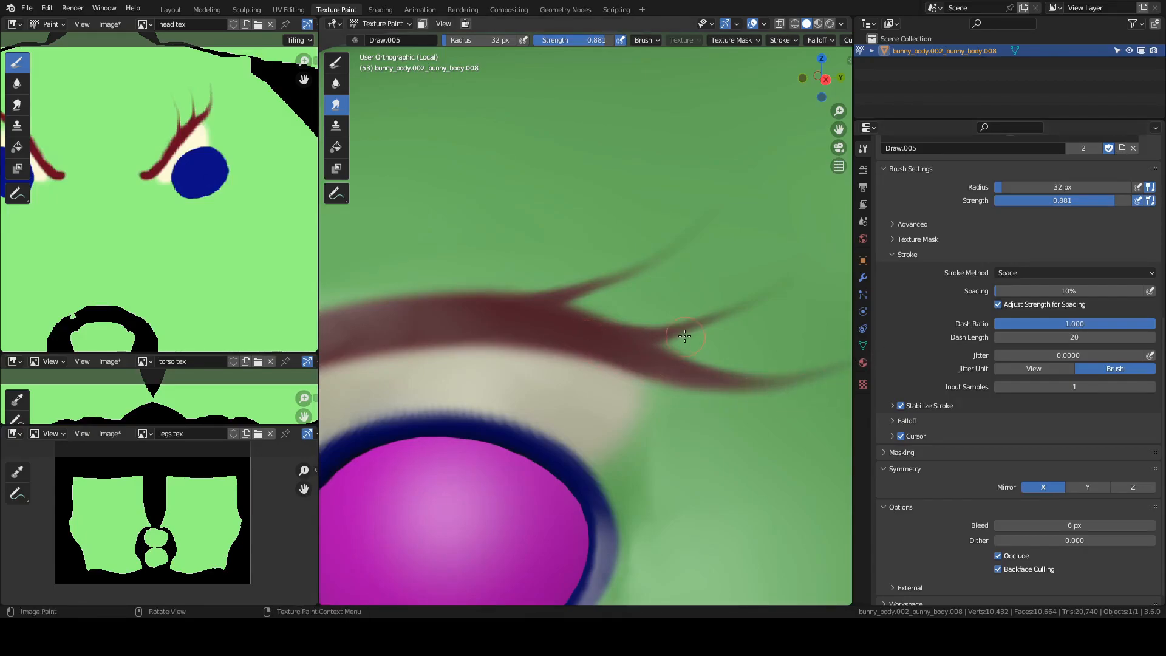
Smear two more lashes upward from the middle and inner part of the eyebrow
{"action": "scroll", "coordinate": [689, 339], "scroll_direction": "down", "scroll_amount": 3}
{"action": "scroll", "coordinate": [577, 334], "scroll_direction": "down", "scroll_amount": 1}
{"action": "scroll", "coordinate": [659, 373], "scroll_direction": "up", "scroll_amount": 4}
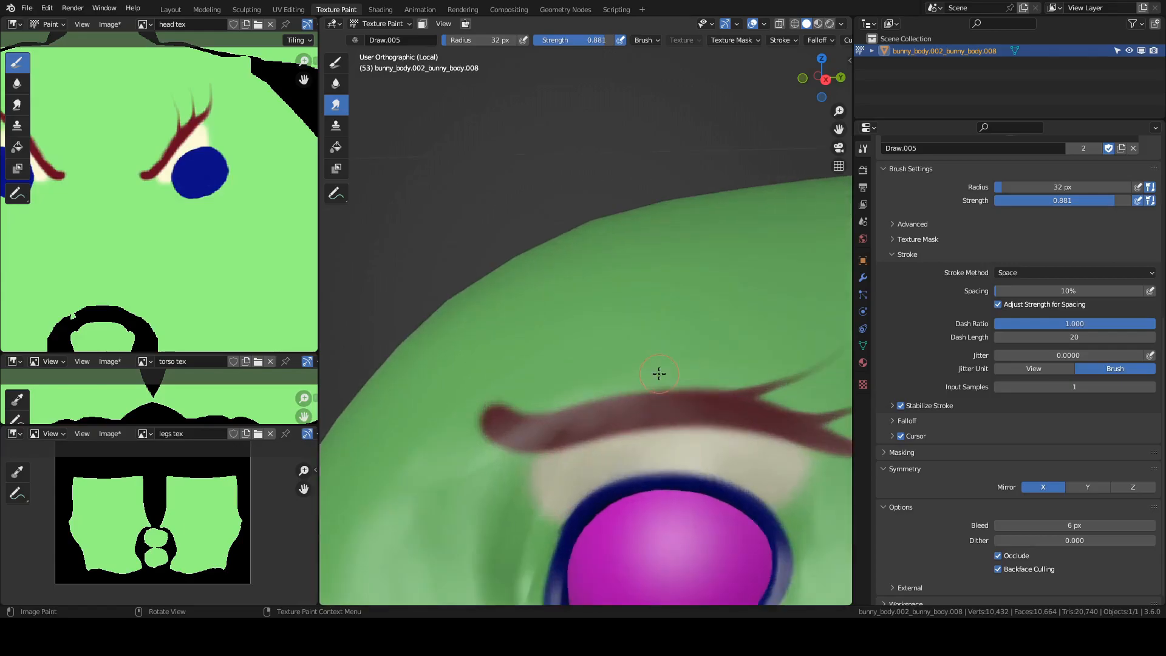
{"action": "mouse_move", "coordinate": [608, 413]}
{"action": "left_mouse_down"}
{"action": "mouse_move", "coordinate": [757, 316]}
{"action": "mouse_move", "coordinate": [796, 251]}
{"action": "left_mouse_up"}
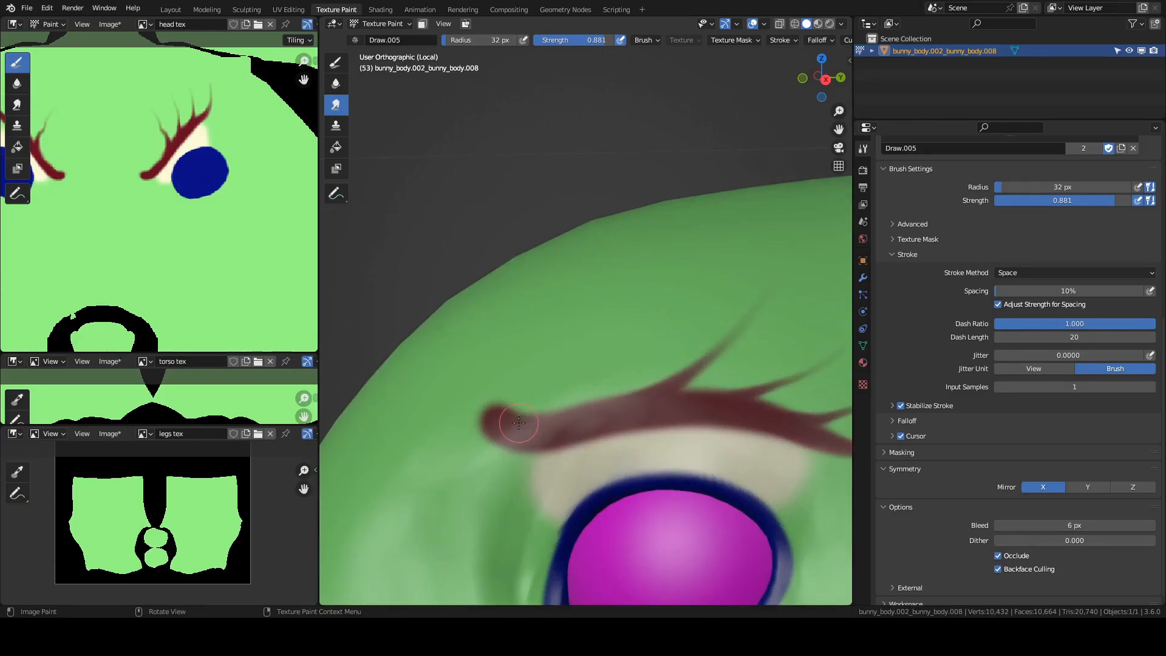
{"action": "mouse_move", "coordinate": [526, 429]}
{"action": "left_mouse_down"}
{"action": "mouse_move", "coordinate": [607, 404]}
{"action": "mouse_move", "coordinate": [675, 283]}
{"action": "left_mouse_up"}
{"action": "left_click_drag", "start_coordinate": [685, 243], "coordinate": [692, 223]}
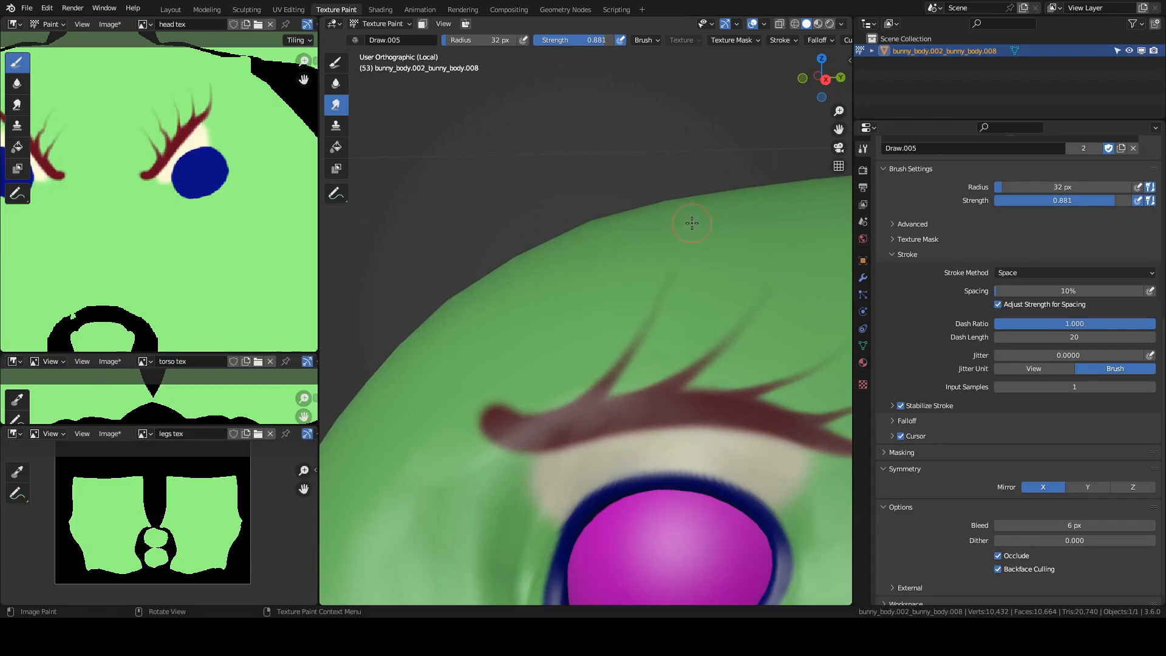
Switch back to the Draw tool and set the brush color to a dark orange-brown
{"action": "scroll", "coordinate": [419, 261], "scroll_direction": "down", "scroll_amount": 5}
{"action": "middle_click_drag", "start_coordinate": [424, 287], "coordinate": [480, 409]}
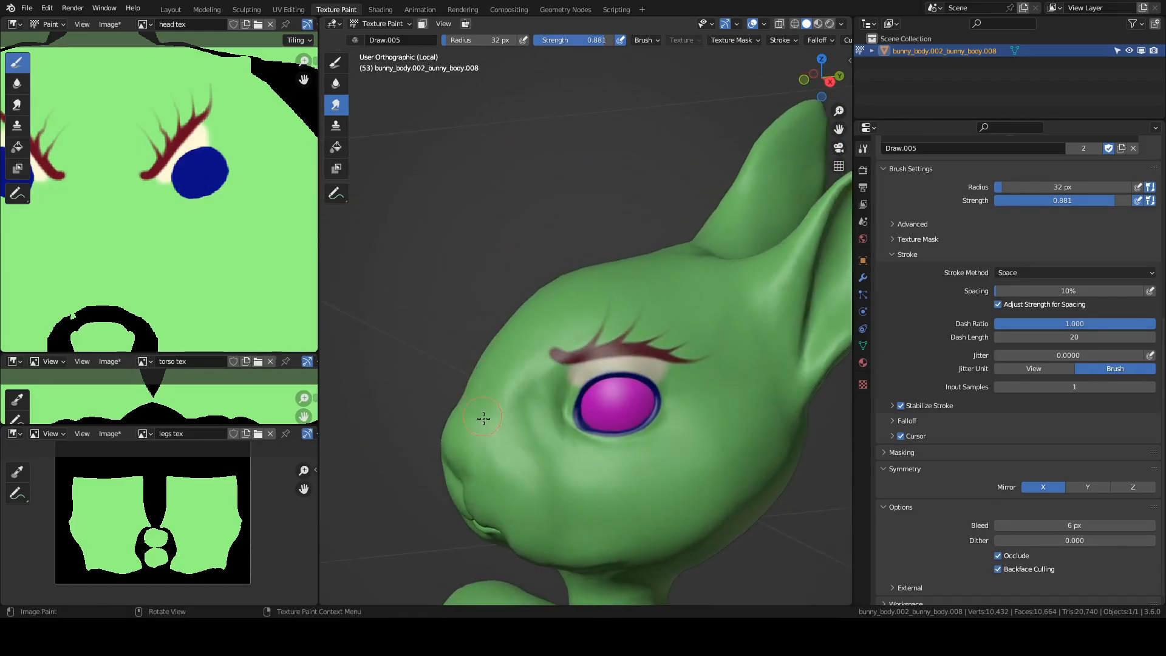
{"action": "middle_click_drag", "start_coordinate": [514, 497], "coordinate": [656, 352]}
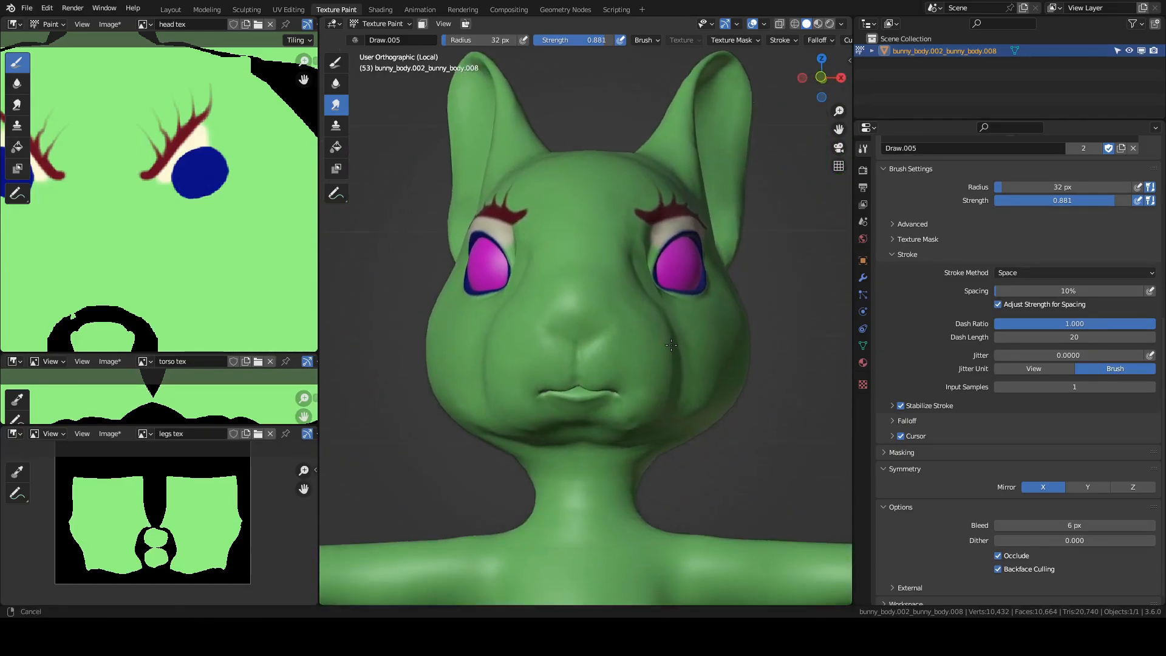
{"action": "scroll", "coordinate": [645, 410], "scroll_direction": "up", "scroll_amount": 2}
{"action": "scroll", "coordinate": [646, 411], "scroll_direction": "up", "scroll_amount": 3}
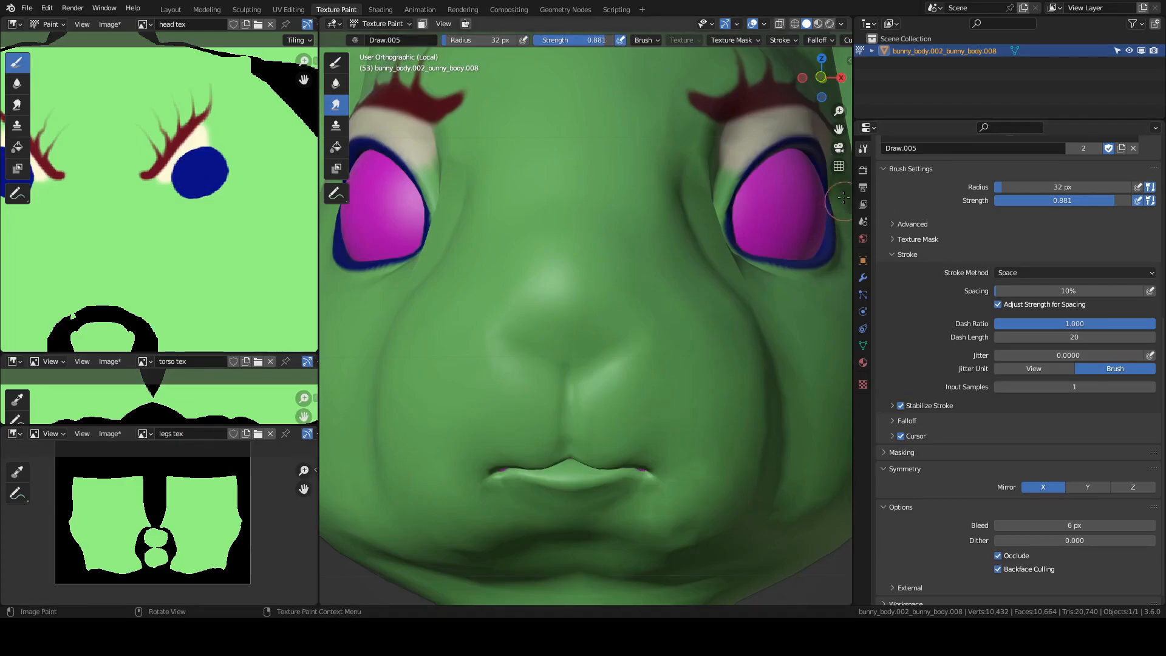
{"action": "left_click", "coordinate": [335, 62]}
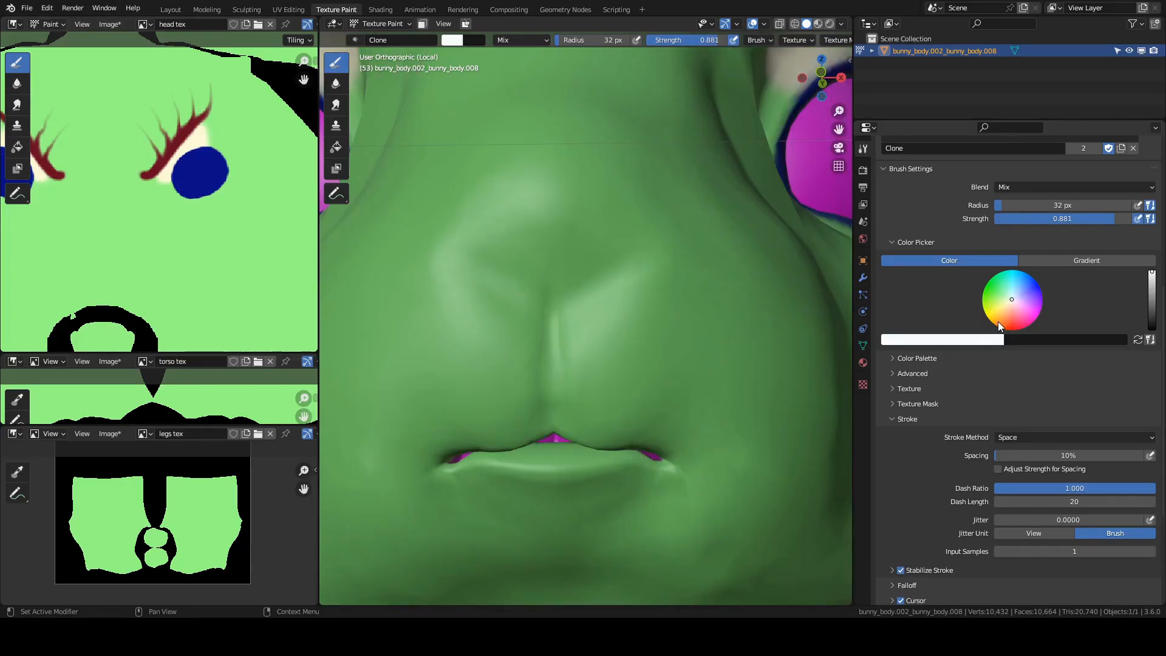
{"action": "left_click", "coordinate": [997, 322]}
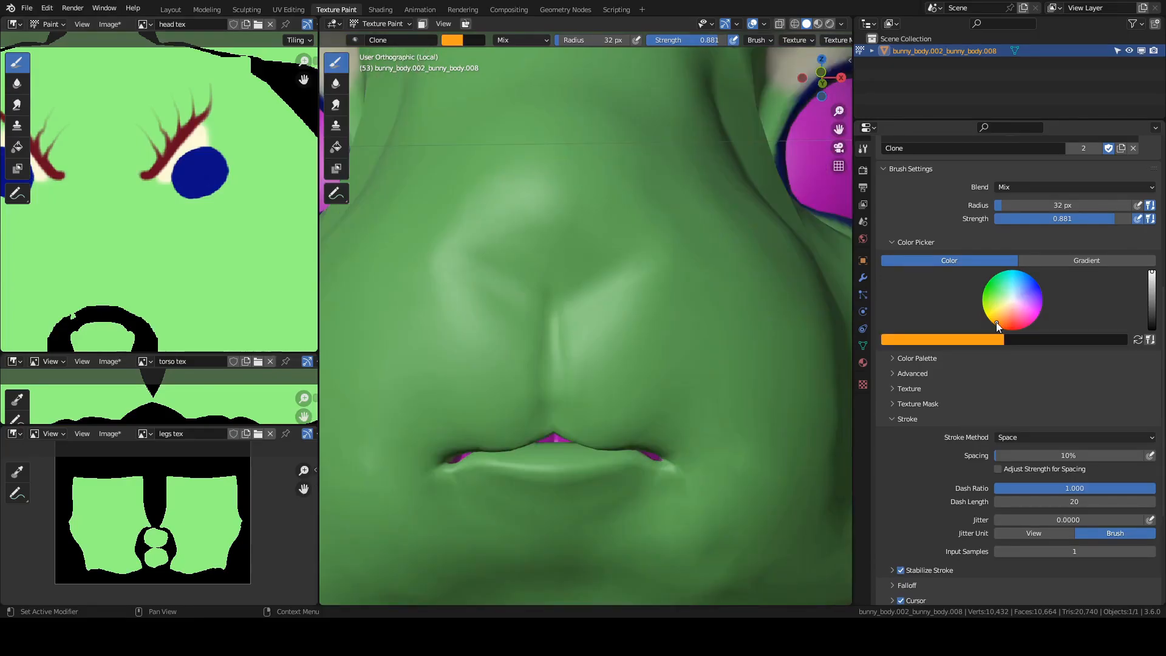
{"action": "left_click", "coordinate": [1153, 294]}
{"action": "left_click", "coordinate": [1152, 301]}
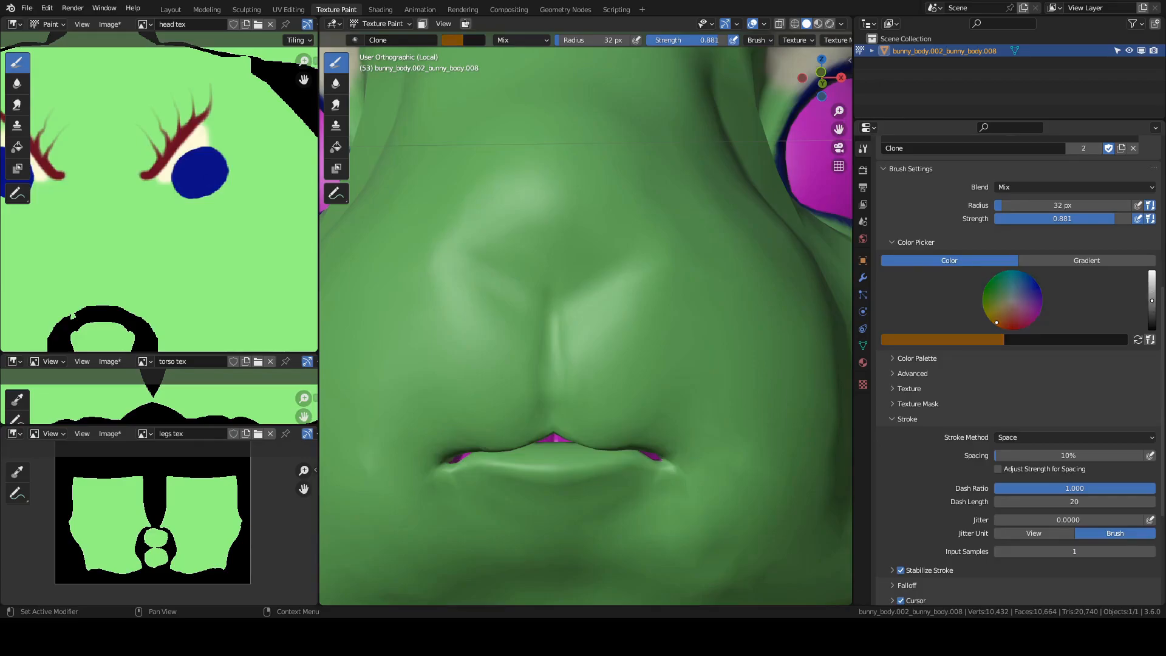
{"action": "left_click", "coordinate": [1153, 306]}
Paint a brown V-shaped line along the lower edge of the nose
{"action": "scroll", "coordinate": [612, 260], "scroll_direction": "up", "scroll_amount": 1}
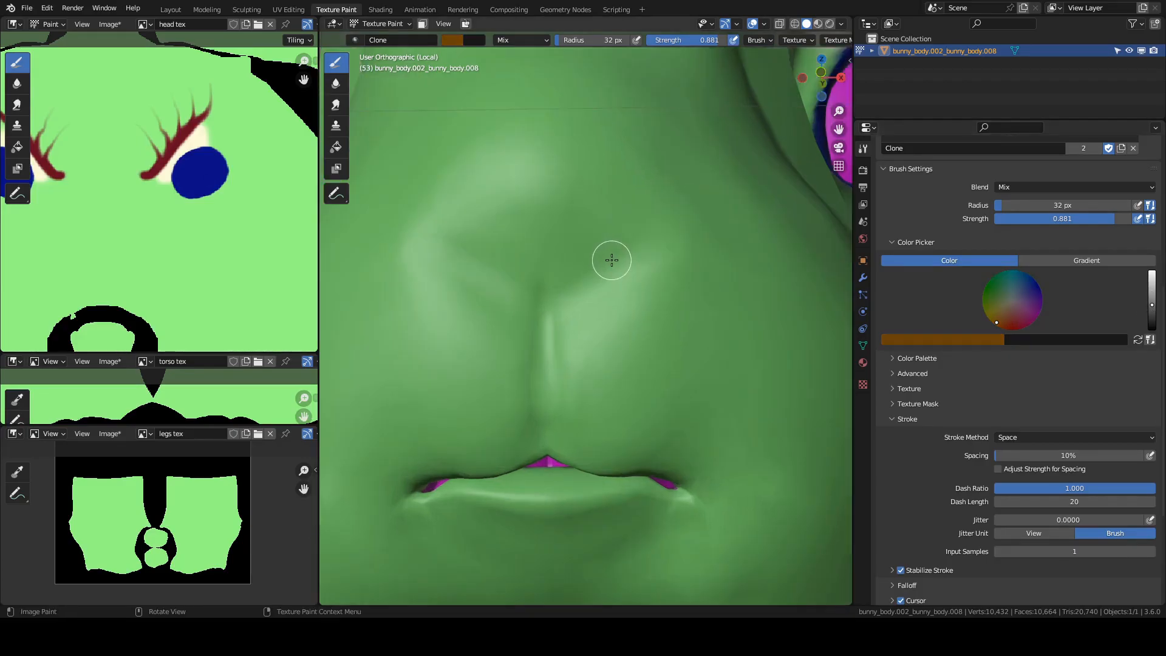
{"action": "left_click_drag", "start_coordinate": [509, 262], "coordinate": [697, 221]}
{"action": "scroll", "coordinate": [697, 221], "scroll_direction": "down", "scroll_amount": 3}
{"action": "middle_click_drag", "start_coordinate": [664, 243], "coordinate": [681, 292]}
{"action": "scroll", "coordinate": [681, 292], "scroll_direction": "up", "scroll_amount": 4}
{"action": "mouse_move", "coordinate": [607, 224]}
{"action": "left_mouse_down"}
{"action": "mouse_move", "coordinate": [677, 200]}
{"action": "mouse_move", "coordinate": [704, 212]}
{"action": "mouse_move", "coordinate": [701, 174]}
{"action": "mouse_move", "coordinate": [698, 198]}
{"action": "mouse_move", "coordinate": [661, 237]}
{"action": "mouse_move", "coordinate": [604, 240]}
{"action": "mouse_move", "coordinate": [549, 265]}
{"action": "mouse_move", "coordinate": [476, 250]}
{"action": "left_mouse_up"}
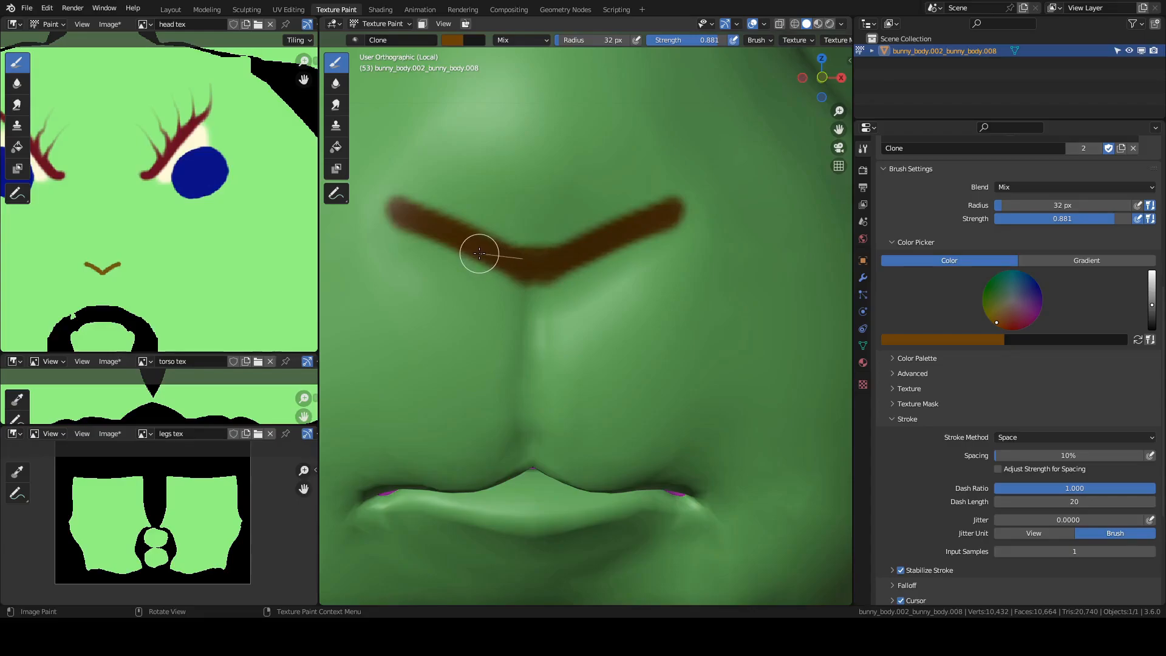
Set the brush color to a medium-dark teal
{"action": "scroll", "coordinate": [594, 291], "scroll_direction": "down", "scroll_amount": 5}
{"action": "middle_click_drag", "start_coordinate": [664, 337], "coordinate": [662, 370]}
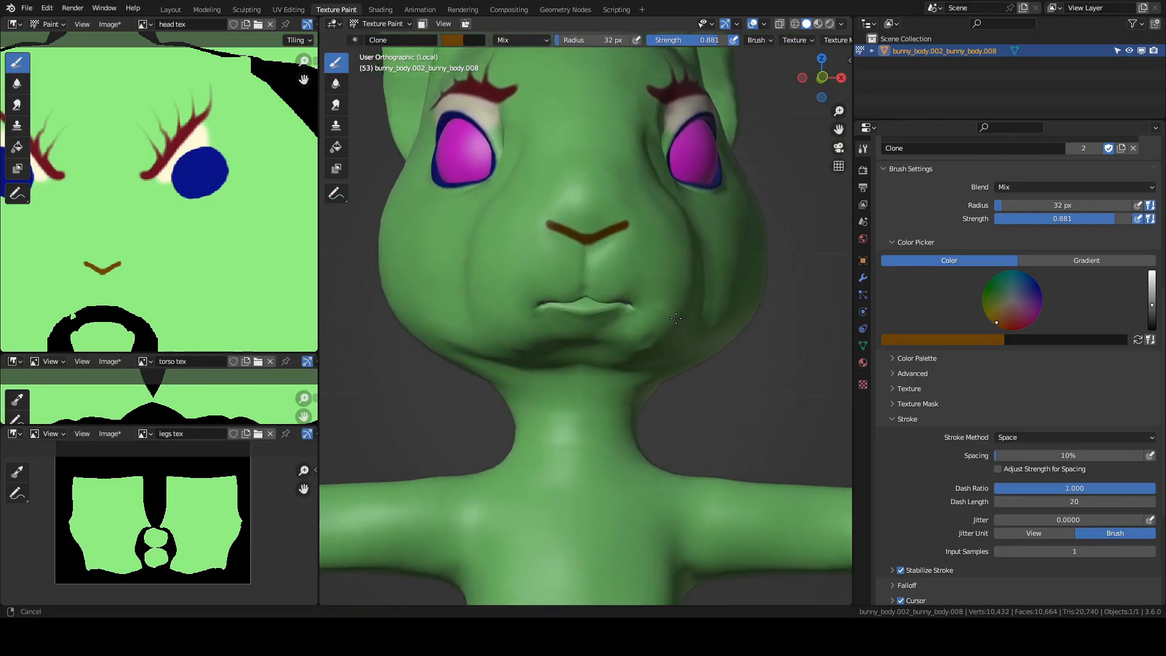
{"action": "scroll", "coordinate": [1051, 277], "scroll_direction": "up", "scroll_amount": 1}
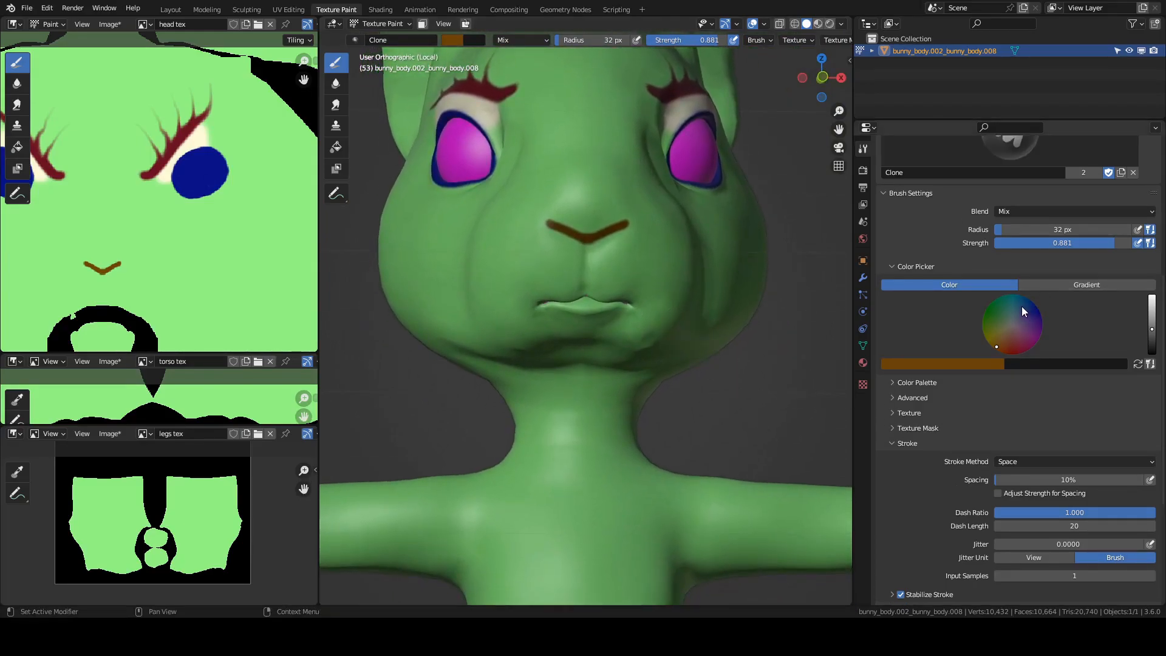
{"action": "left_click_drag", "start_coordinate": [1152, 329], "coordinate": [1154, 298]}
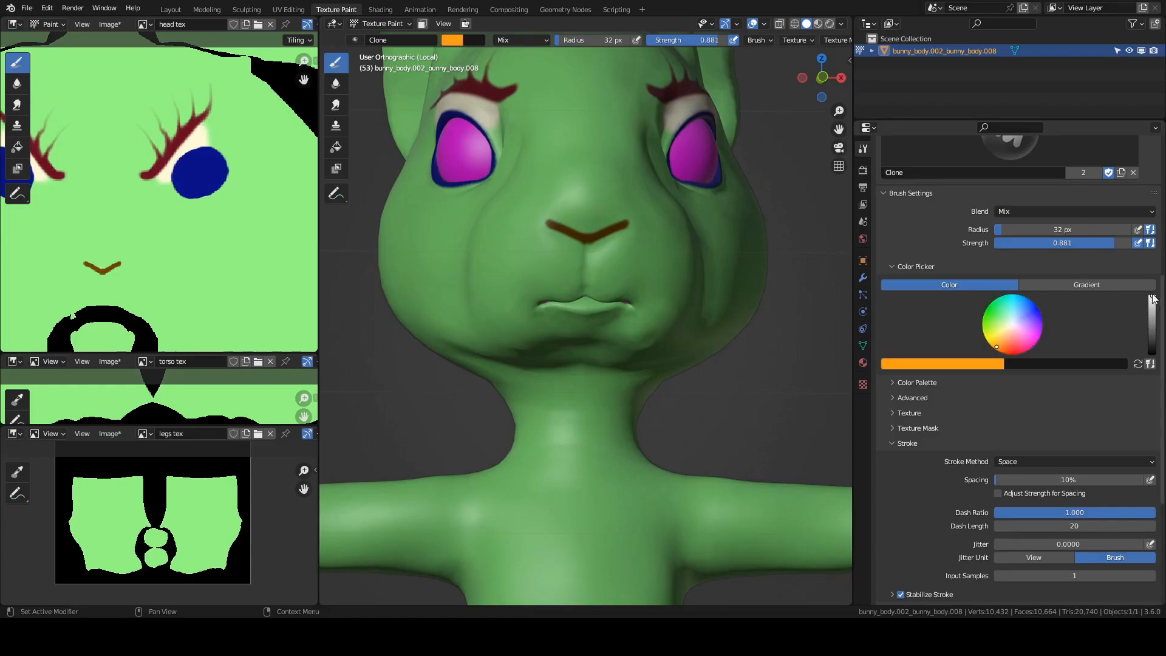
{"action": "left_click", "coordinate": [1012, 297]}
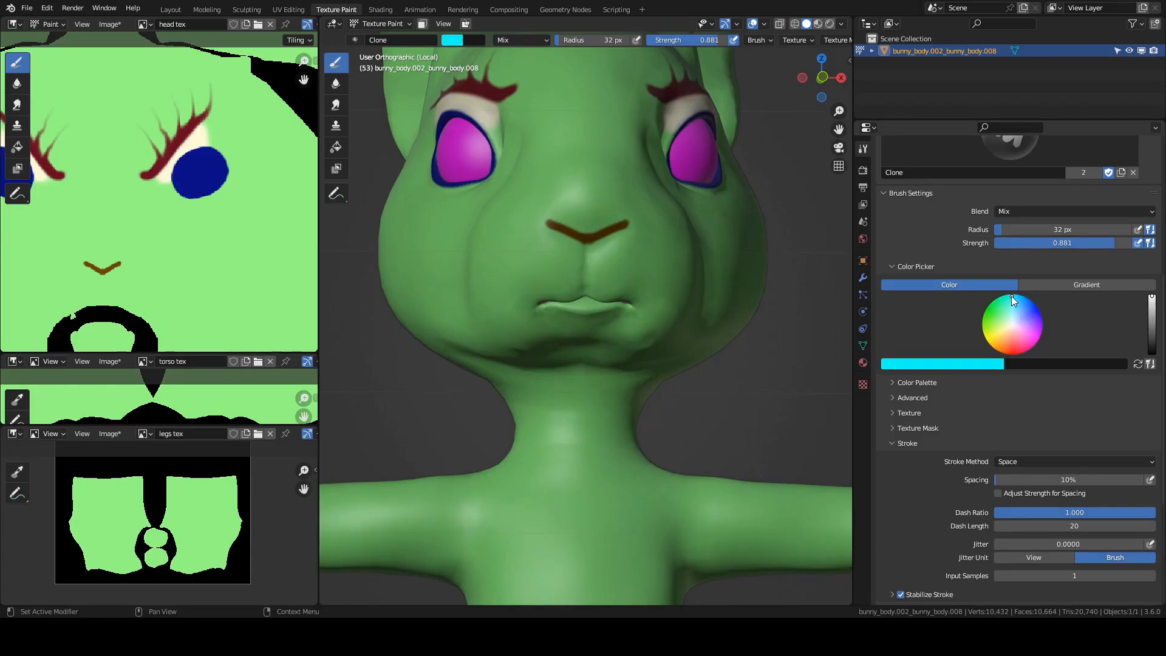
{"action": "left_click_drag", "start_coordinate": [1152, 297], "coordinate": [1153, 313]}
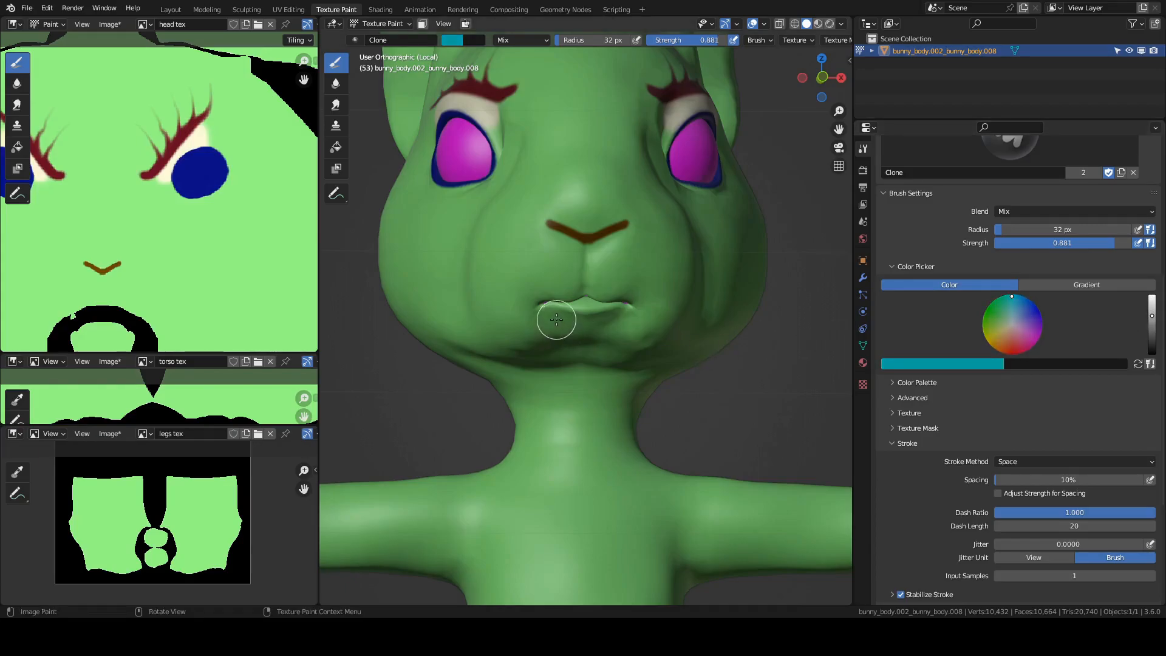
Paint the lower lip and the edge of the upper lip teal from corner to corner
{"action": "scroll", "coordinate": [565, 322], "scroll_direction": "up", "scroll_amount": 5}
{"action": "scroll", "coordinate": [594, 312], "scroll_direction": "up", "scroll_amount": 3}
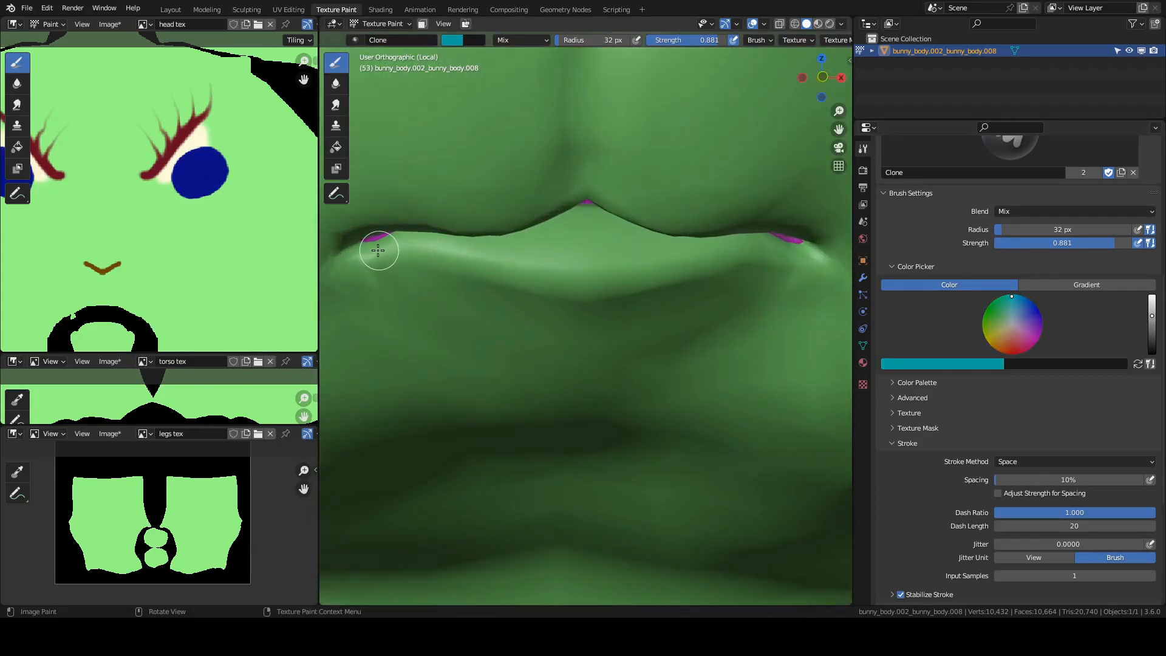
{"action": "mouse_move", "coordinate": [354, 257]}
{"action": "left_mouse_down"}
{"action": "mouse_move", "coordinate": [391, 247]}
{"action": "mouse_move", "coordinate": [583, 276]}
{"action": "mouse_move", "coordinate": [814, 256]}
{"action": "mouse_move", "coordinate": [628, 289]}
{"action": "mouse_move", "coordinate": [512, 282]}
{"action": "mouse_move", "coordinate": [556, 287]}
{"action": "left_mouse_up"}
{"action": "middle_click_drag", "start_coordinate": [556, 287], "coordinate": [581, 198]}
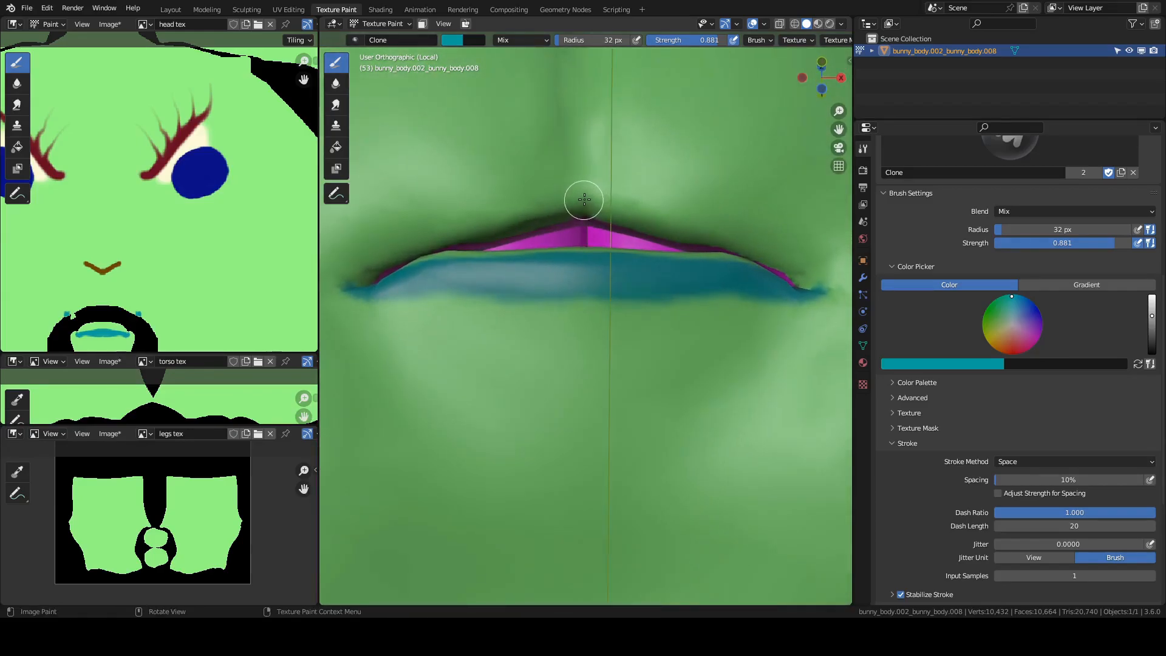
{"action": "mouse_move", "coordinate": [588, 194]}
{"action": "left_mouse_down"}
{"action": "mouse_move", "coordinate": [651, 200]}
{"action": "mouse_move", "coordinate": [838, 302]}
{"action": "mouse_move", "coordinate": [752, 263]}
{"action": "mouse_move", "coordinate": [554, 206]}
{"action": "mouse_move", "coordinate": [476, 243]}
{"action": "mouse_move", "coordinate": [563, 237]}
{"action": "mouse_move", "coordinate": [583, 201]}
{"action": "mouse_move", "coordinate": [638, 195]}
{"action": "mouse_move", "coordinate": [819, 286]}
{"action": "left_mouse_up"}
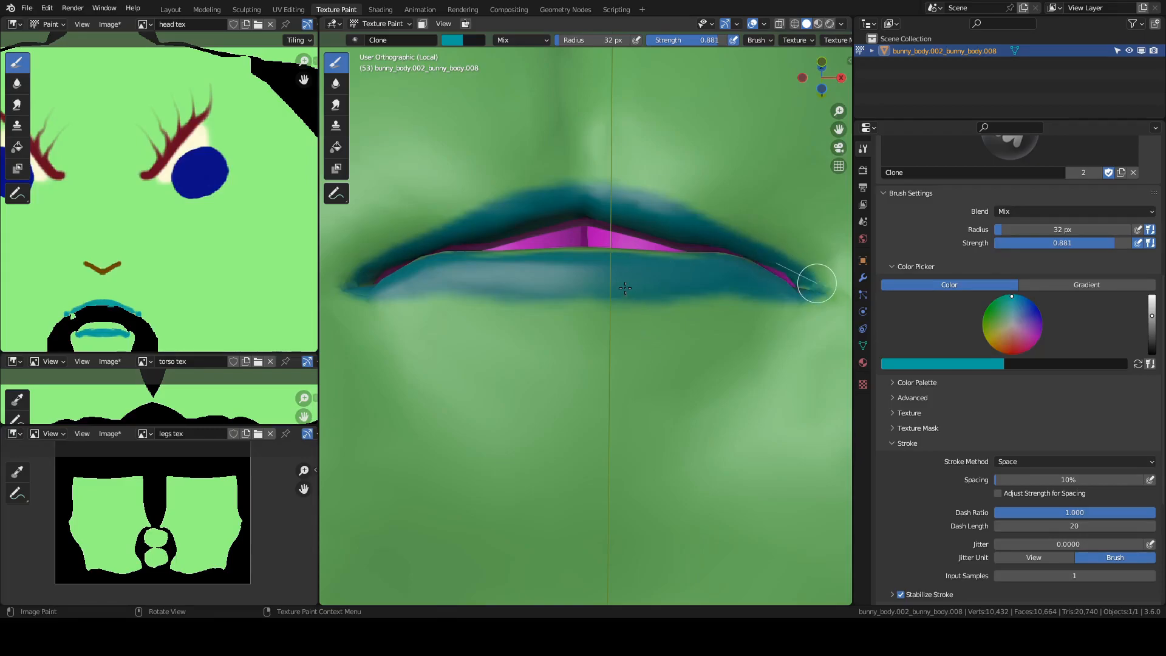
Paint teal over the remaining green on the inner part of the lower lip
{"action": "scroll", "coordinate": [638, 264], "scroll_direction": "down", "scroll_amount": 12}
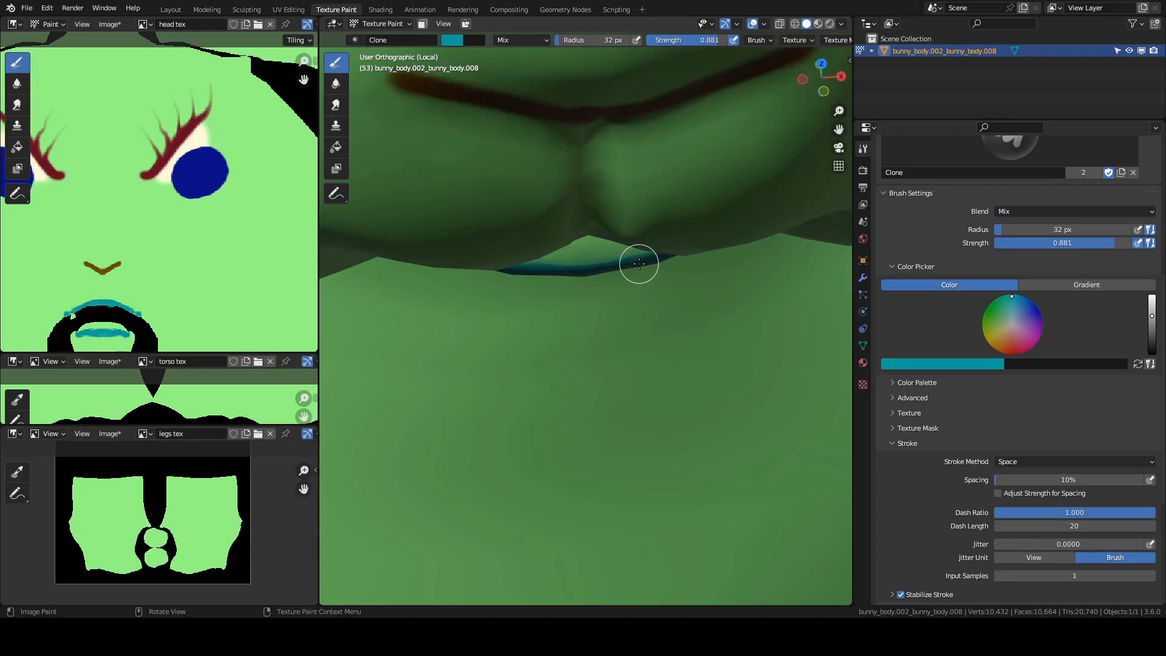
{"action": "middle_click_drag", "start_coordinate": [626, 264], "coordinate": [581, 282]}
{"action": "scroll", "coordinate": [580, 283], "scroll_direction": "up", "scroll_amount": 8}
{"action": "mouse_move", "coordinate": [464, 255]}
{"action": "left_mouse_down"}
{"action": "mouse_move", "coordinate": [573, 271]}
{"action": "mouse_move", "coordinate": [684, 261]}
{"action": "mouse_move", "coordinate": [539, 257]}
{"action": "mouse_move", "coordinate": [763, 258]}
{"action": "left_mouse_up"}
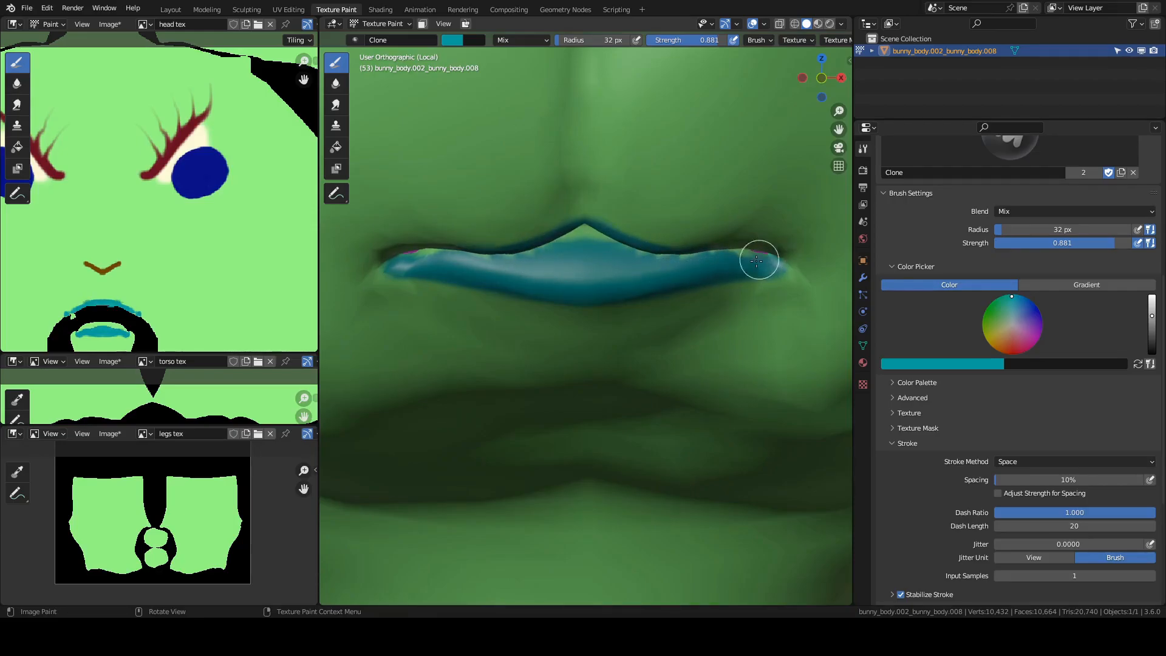
Paint teal across the lips and the gap between them on the head texture image with a 15 px brush, Stabilize Stroke off
{"action": "middle_click_drag", "start_coordinate": [170, 289], "coordinate": [170, 248]}
{"action": "middle_click_drag", "start_coordinate": [219, 201], "coordinate": [223, 178]}
{"action": "scroll", "coordinate": [169, 186], "scroll_direction": "up", "scroll_amount": 3}
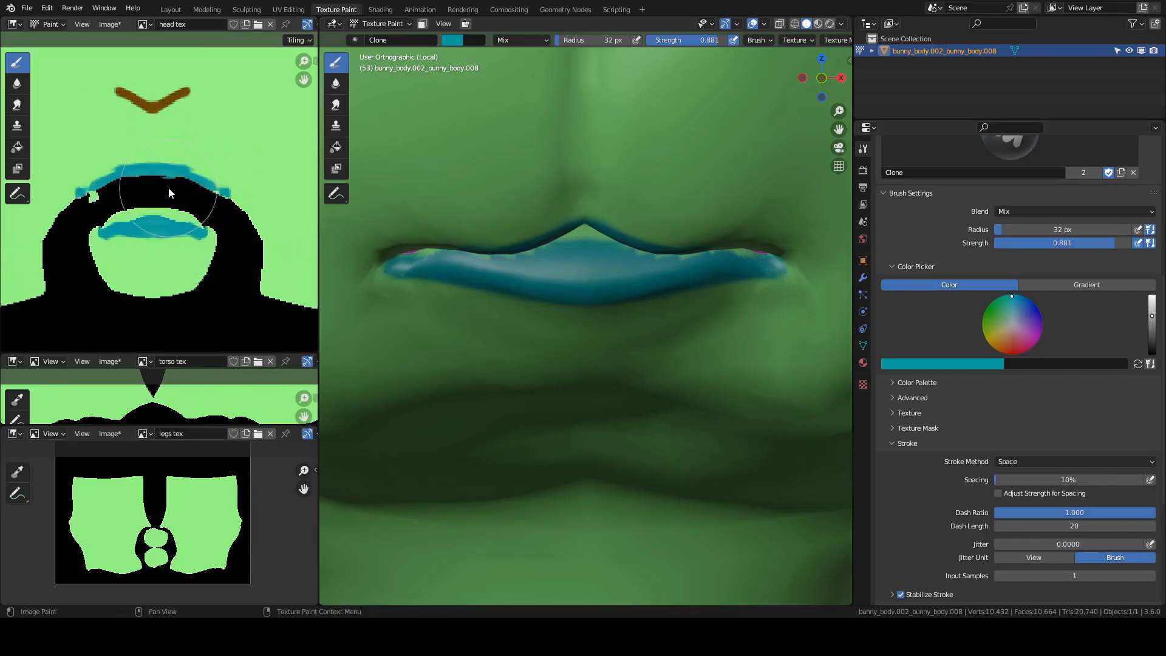
{"action": "scroll", "coordinate": [179, 223], "scroll_direction": "up", "scroll_amount": 2}
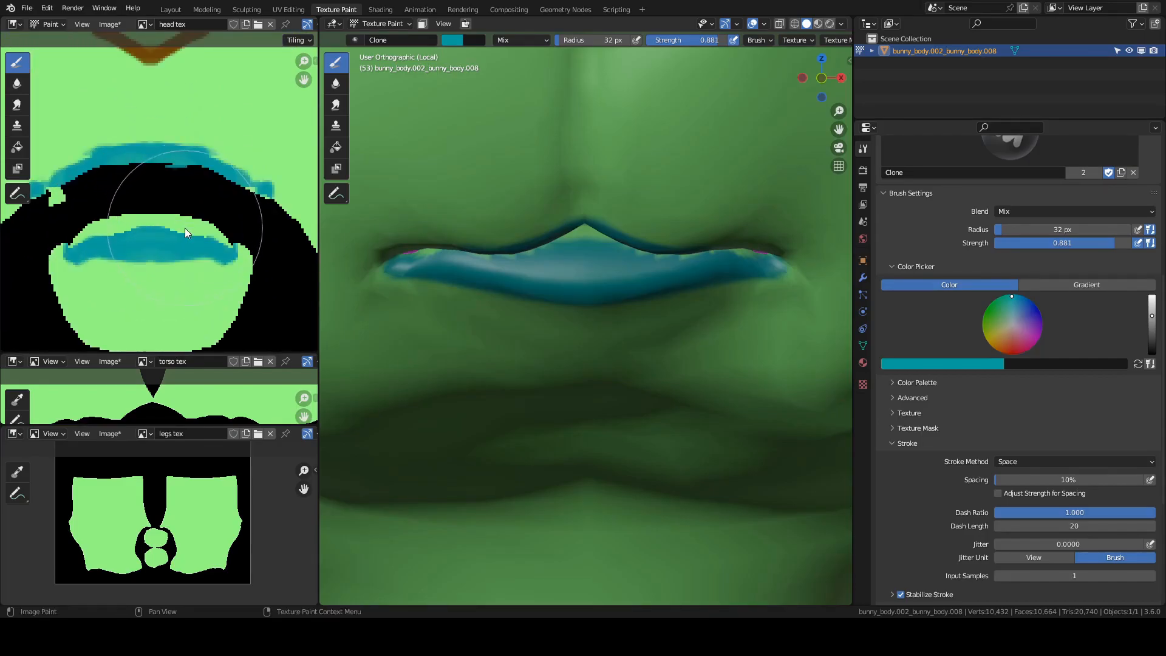
{"action": "key", "text": "f"}
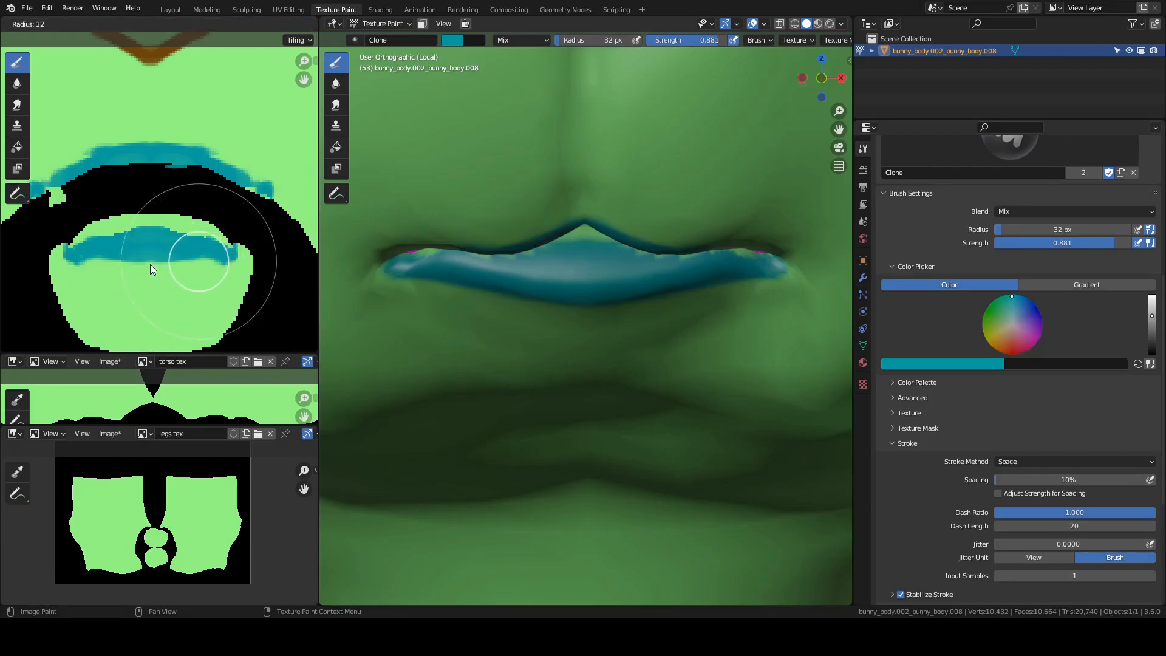
{"action": "left_click", "coordinate": [153, 261]}
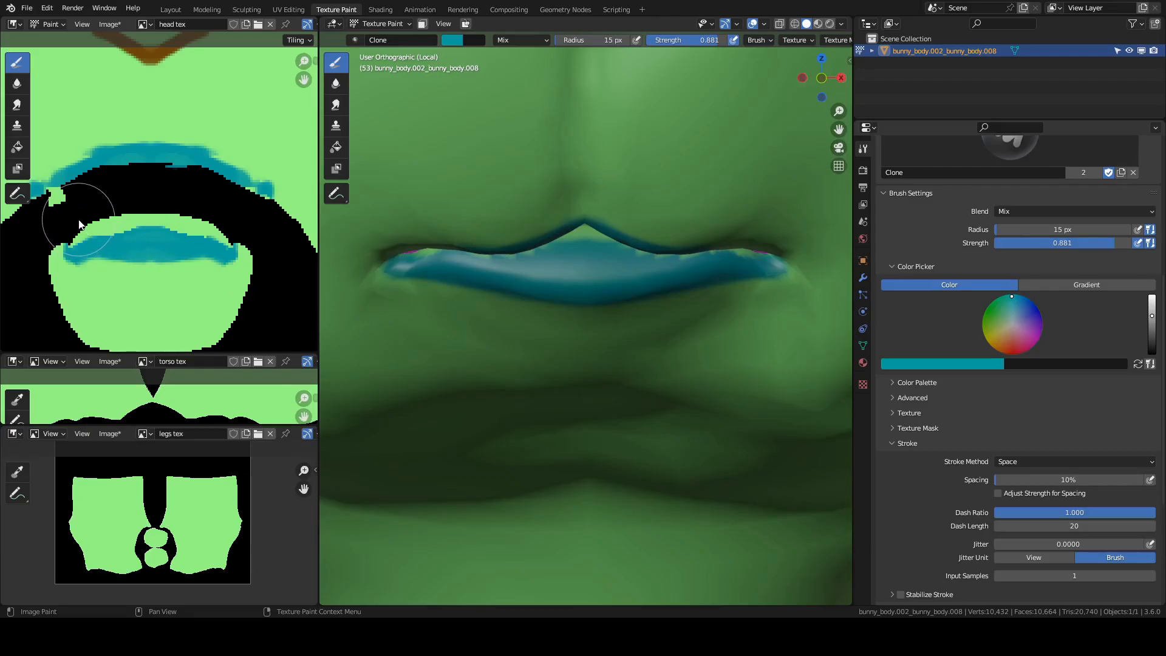
{"action": "left_click_drag", "start_coordinate": [79, 225], "coordinate": [151, 206]}
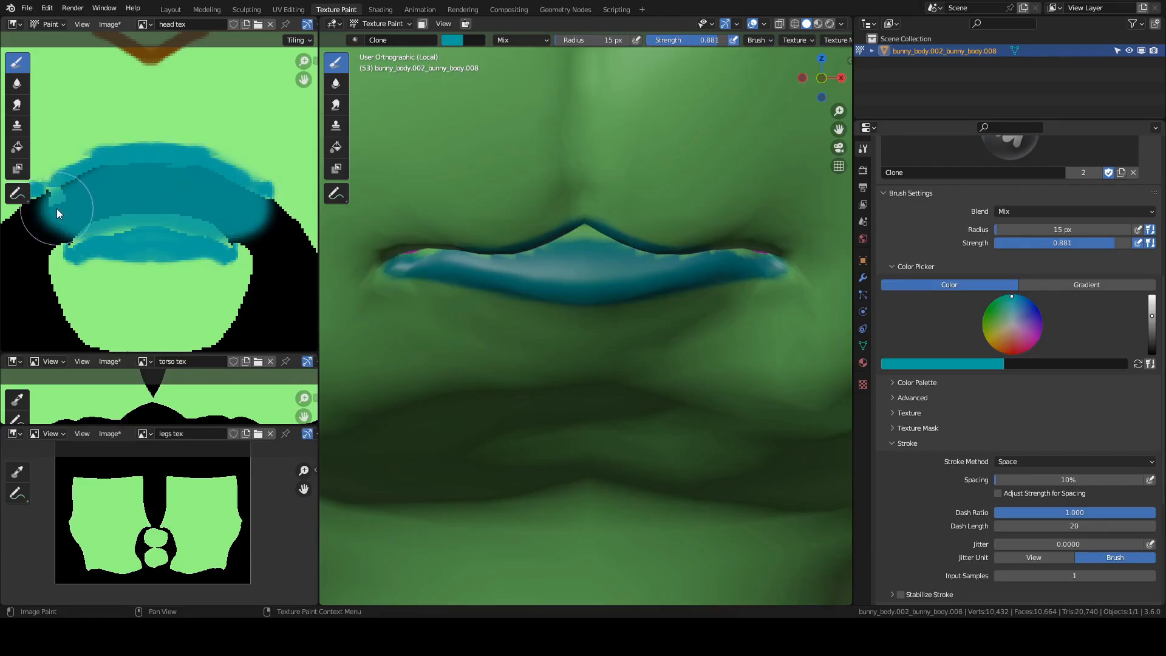
{"action": "left_click_drag", "start_coordinate": [111, 187], "coordinate": [57, 207]}
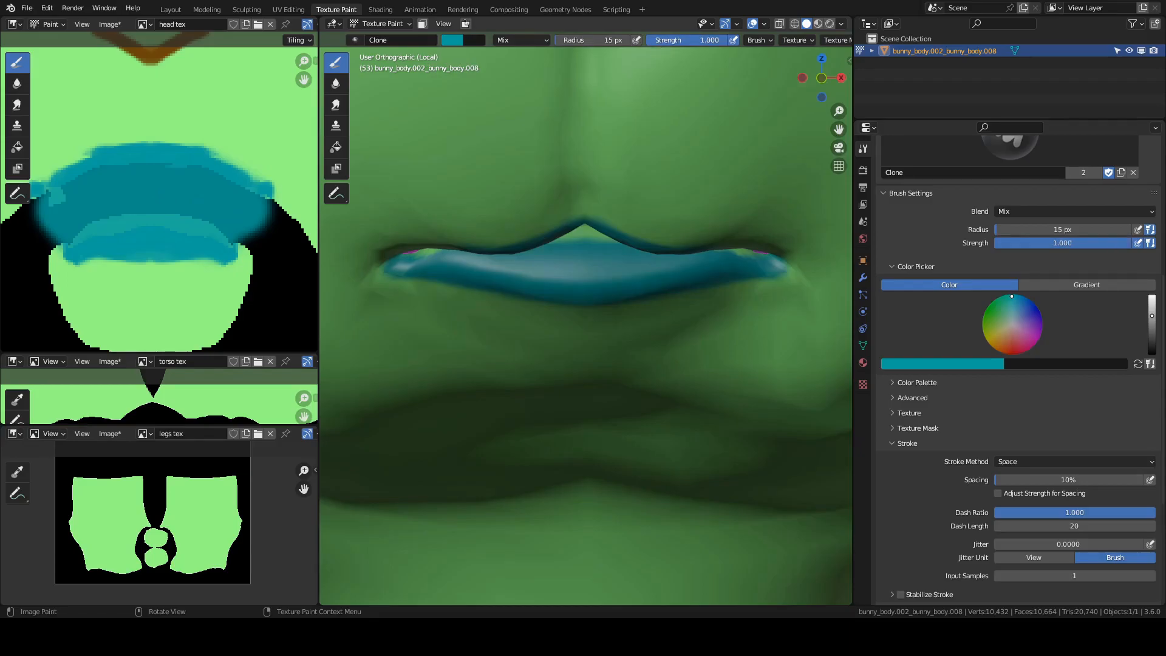
Raise the brush strength to 1.000 and repaint the whole lip area of the head texture solid teal
{"action": "left_click_drag", "start_coordinate": [233, 204], "coordinate": [185, 174]}
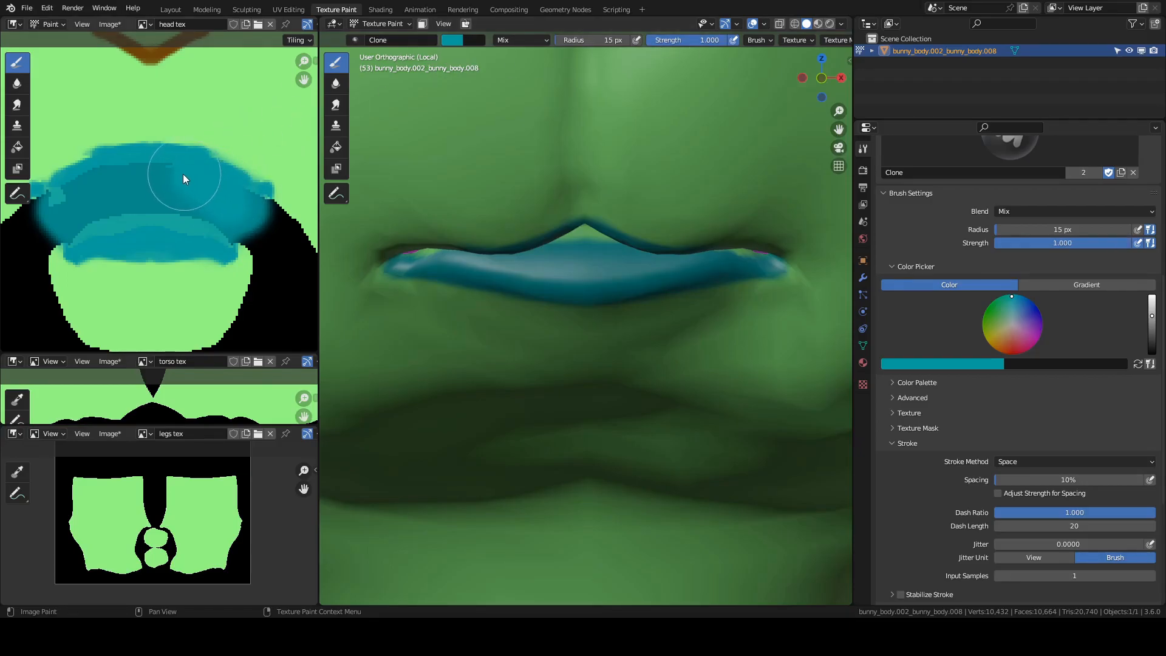
{"action": "left_click_drag", "start_coordinate": [54, 213], "coordinate": [184, 224]}
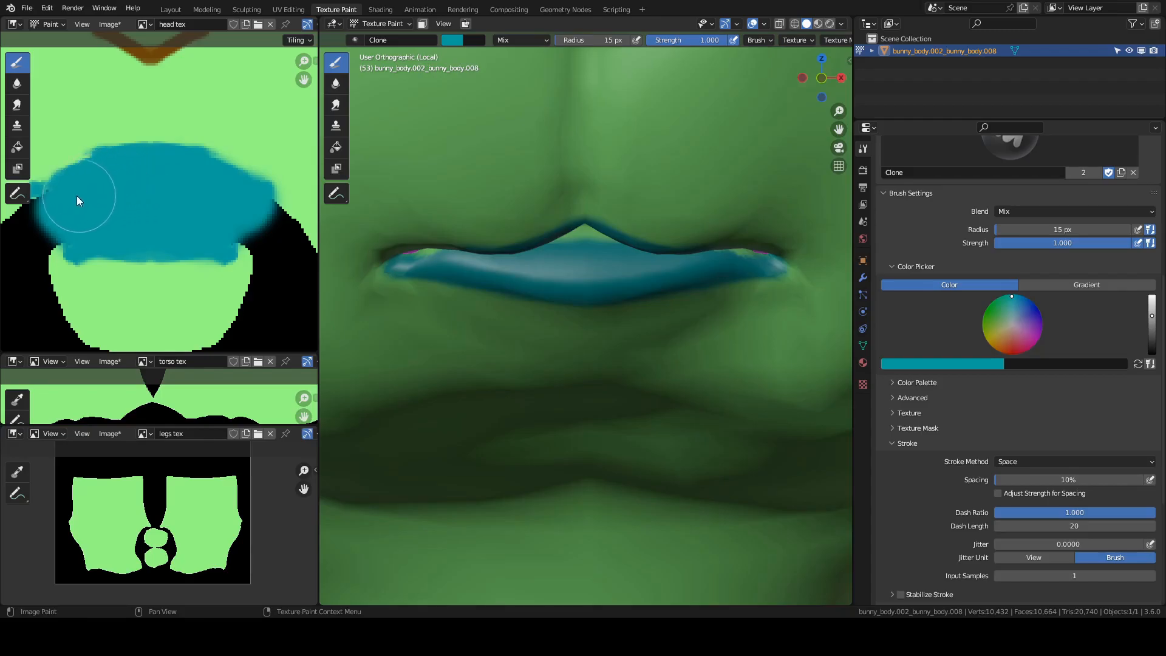
{"action": "left_click_drag", "start_coordinate": [49, 210], "coordinate": [45, 208]}
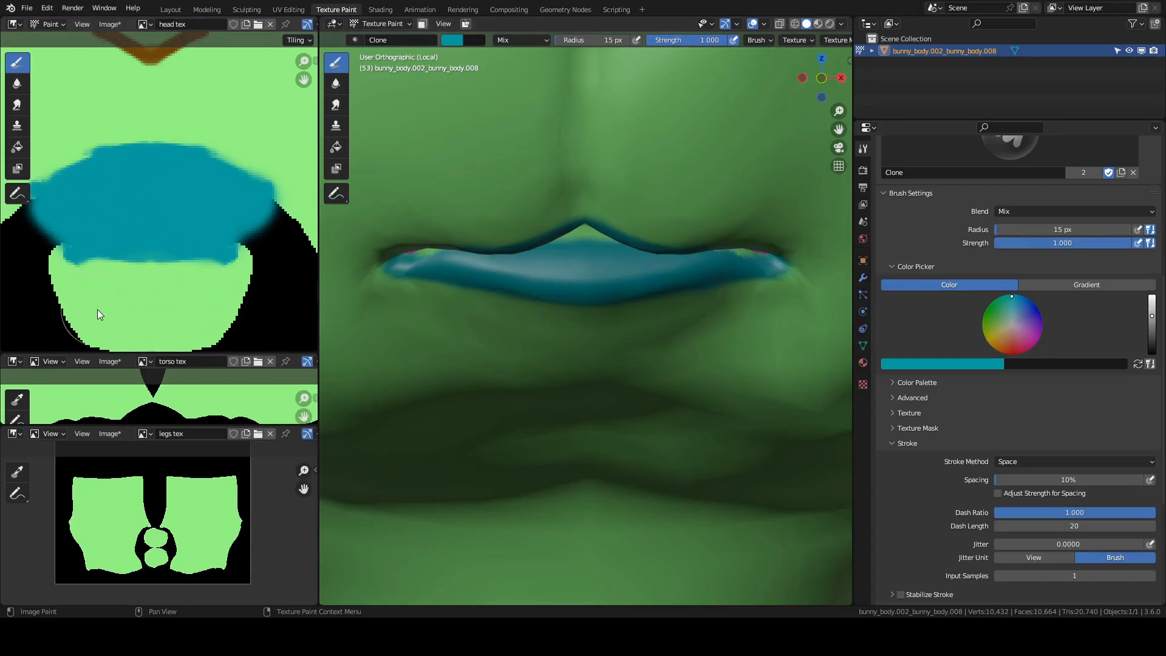
Paint most of the separate mouth island on the head texture image teal with a 7 px brush
{"action": "scroll", "coordinate": [100, 294], "scroll_direction": "down", "scroll_amount": 5}
{"action": "middle_click_drag", "start_coordinate": [129, 259], "coordinate": [176, 53]}
{"action": "scroll", "coordinate": [207, 95], "scroll_direction": "up", "scroll_amount": 3}
{"action": "middle_click_drag", "start_coordinate": [209, 100], "coordinate": [136, 148]}
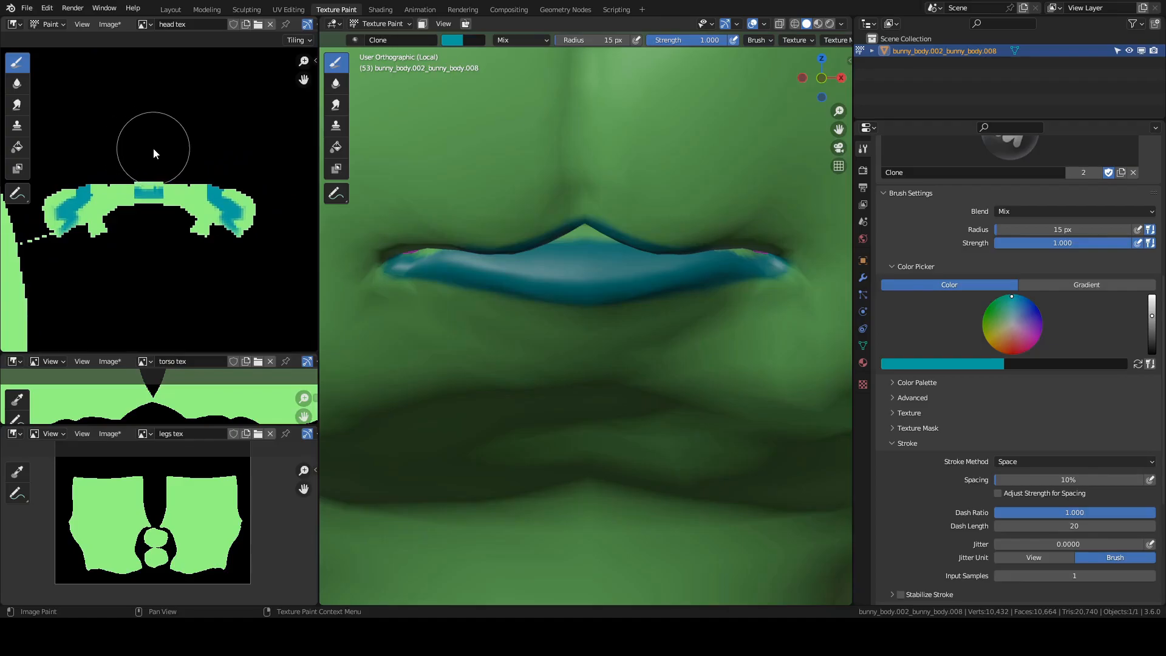
{"action": "scroll", "coordinate": [155, 149], "scroll_direction": "up", "scroll_amount": 3}
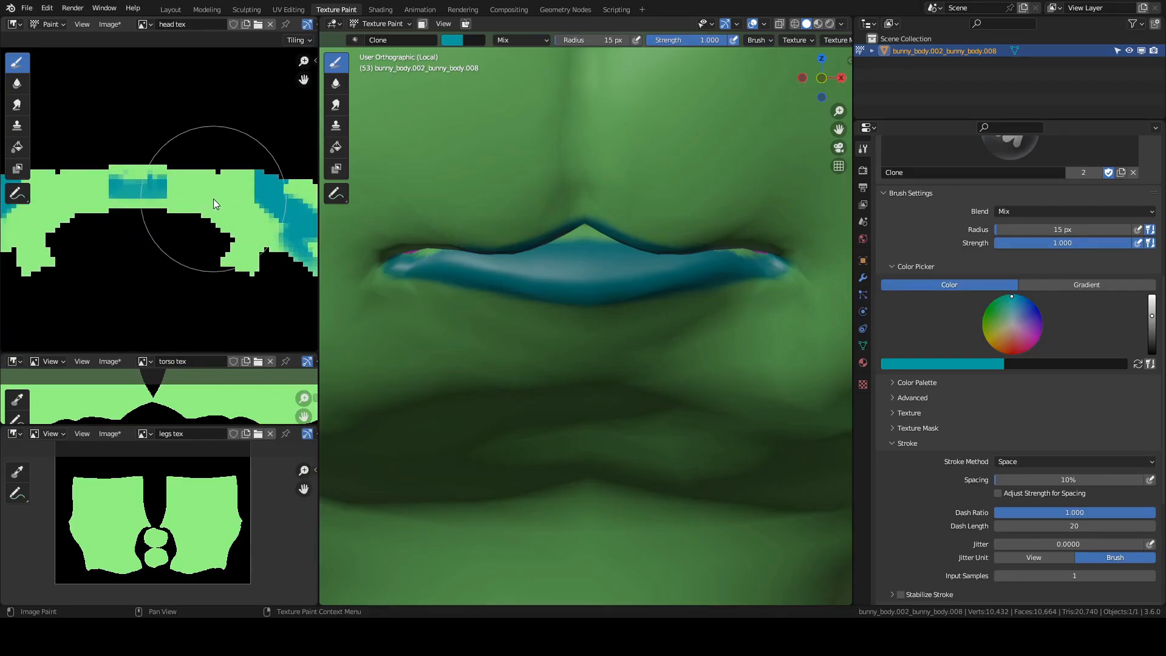
{"action": "key", "text": "f"}
{"action": "left_click", "coordinate": [175, 209]}
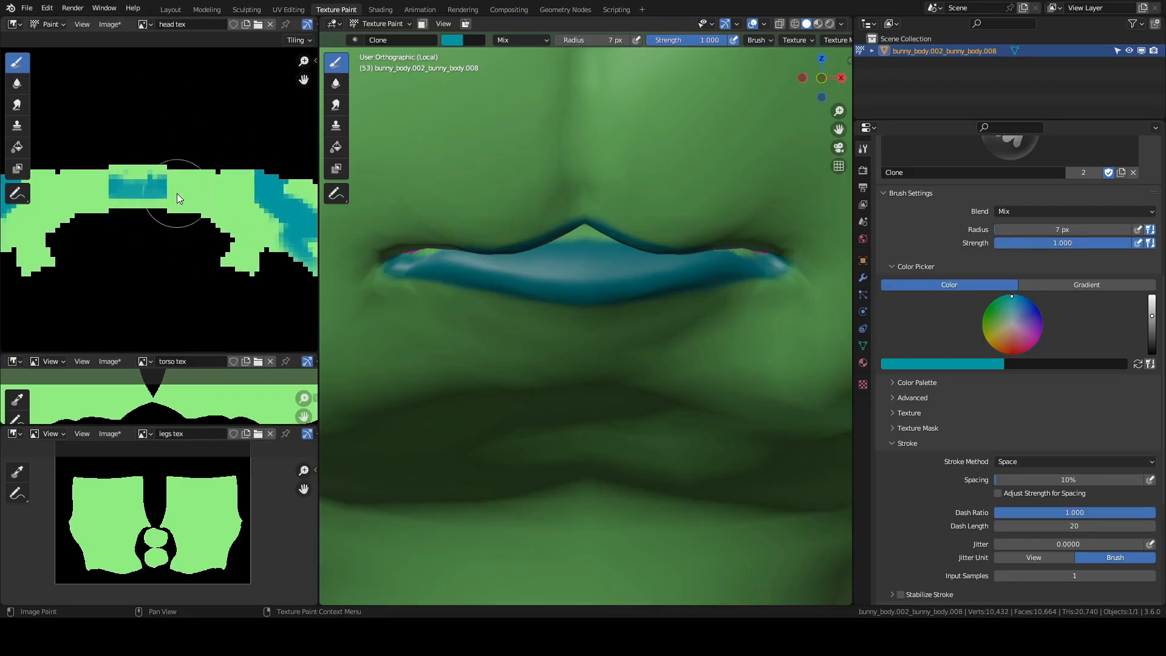
{"action": "left_click_drag", "start_coordinate": [249, 188], "coordinate": [171, 182]}
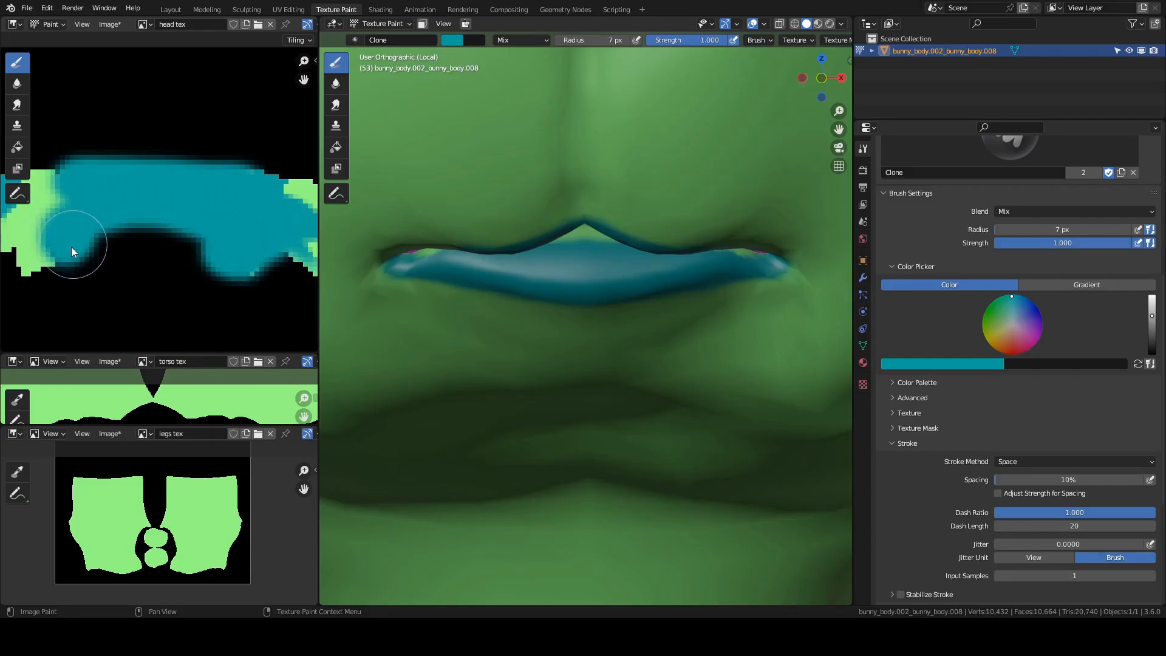
{"action": "middle_click_drag", "start_coordinate": [28, 254], "coordinate": [185, 261]}
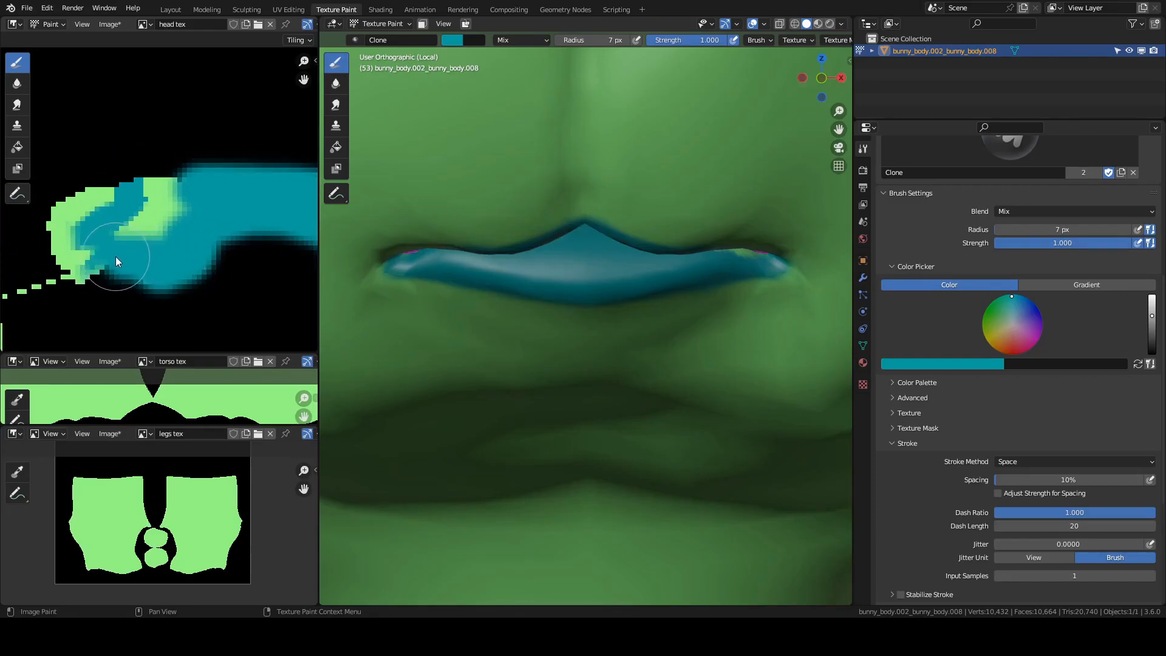
{"action": "mouse_move", "coordinate": [148, 188]}
{"action": "left_mouse_down"}
{"action": "mouse_move", "coordinate": [182, 188]}
{"action": "mouse_move", "coordinate": [181, 219]}
{"action": "left_mouse_up"}
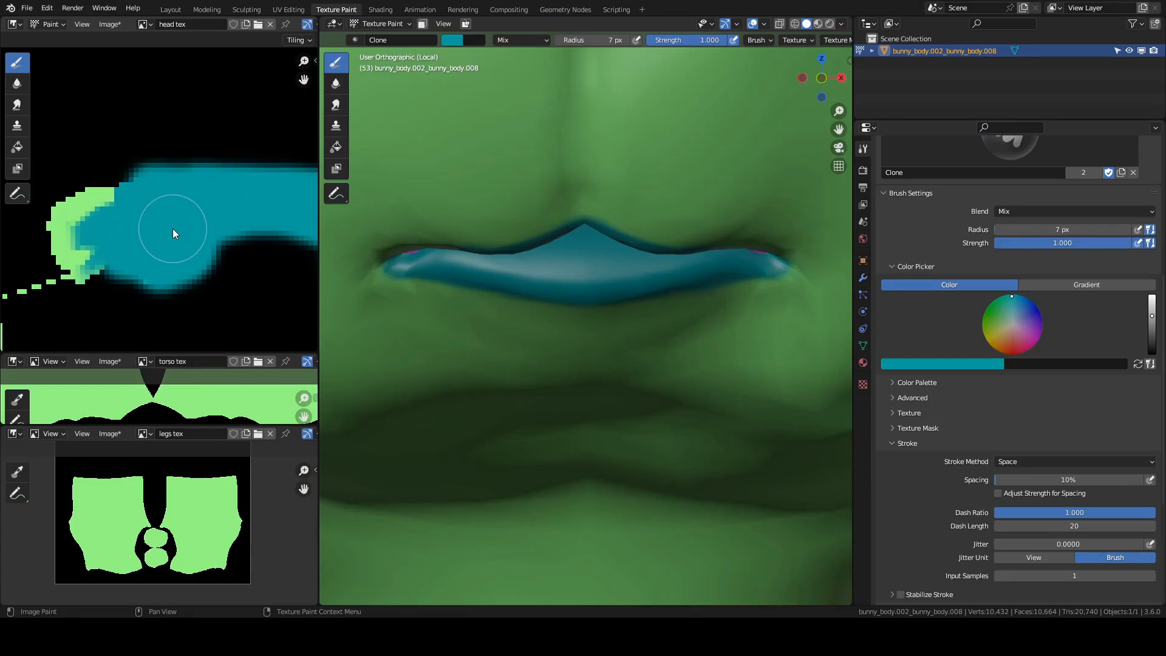
Enlarge the brush to 48 px and repaint the upper lip's edge teal on the model, from the center to the corner
{"action": "middle_click_drag", "start_coordinate": [407, 250], "coordinate": [411, 177]}
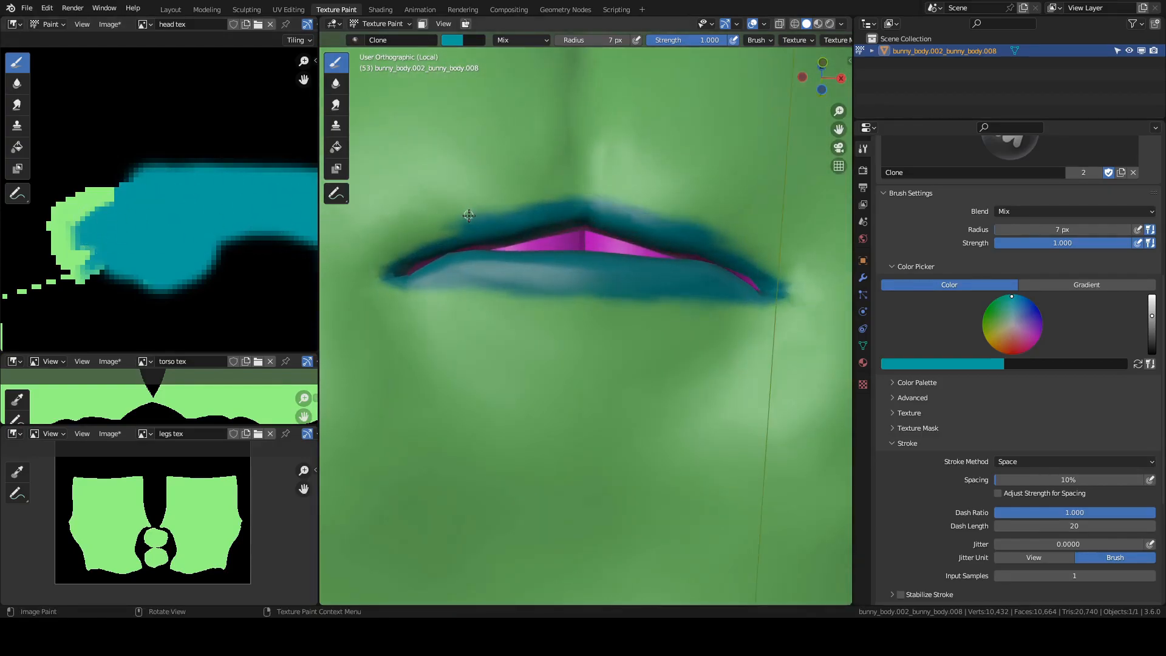
{"action": "scroll", "coordinate": [471, 214], "scroll_direction": "up", "scroll_amount": 1}
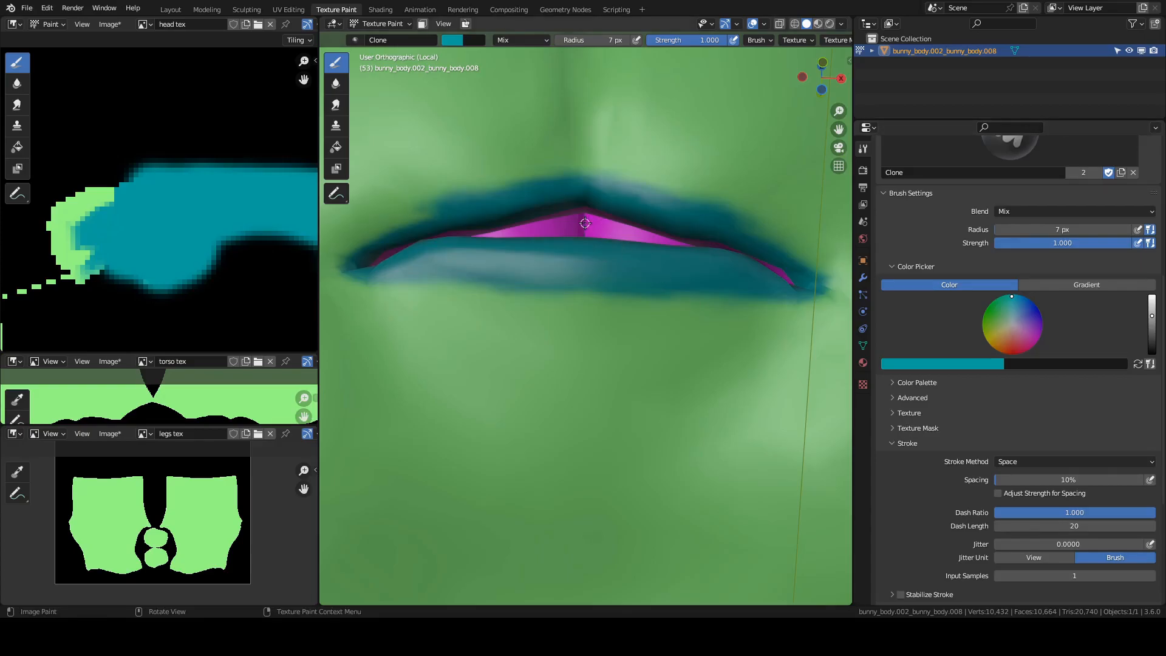
{"action": "key", "text": "f"}
{"action": "left_click", "coordinate": [614, 235]}
{"action": "mouse_move", "coordinate": [569, 192]}
{"action": "left_mouse_down"}
{"action": "mouse_move", "coordinate": [510, 188]}
{"action": "mouse_move", "coordinate": [361, 255]}
{"action": "left_mouse_up"}
{"action": "scroll", "coordinate": [512, 219], "scroll_direction": "down", "scroll_amount": 6}
{"action": "mouse_move", "coordinate": [516, 219]}
{"action": "middle_mouse_down"}
{"action": "mouse_move", "coordinate": [489, 289]}
{"action": "mouse_move", "coordinate": [591, 304]}
{"action": "mouse_move", "coordinate": [504, 302]}
{"action": "middle_mouse_up"}
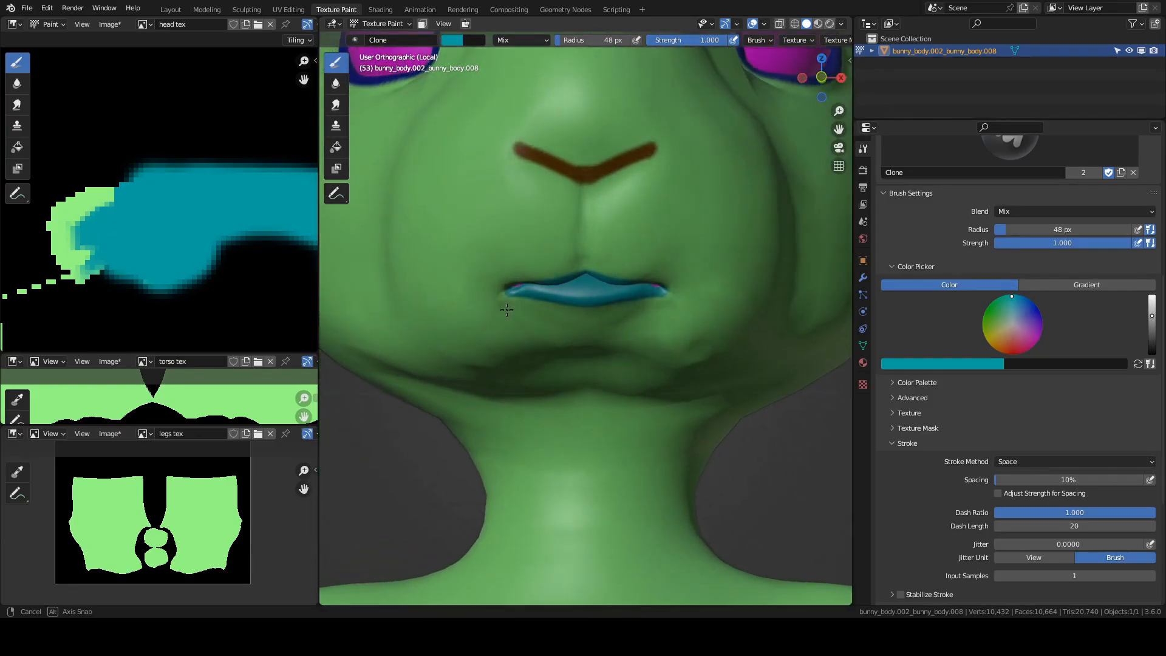
{"action": "scroll", "coordinate": [184, 232], "scroll_direction": "down", "scroll_amount": 8}
{"action": "scroll", "coordinate": [185, 234], "scroll_direction": "down", "scroll_amount": 4}
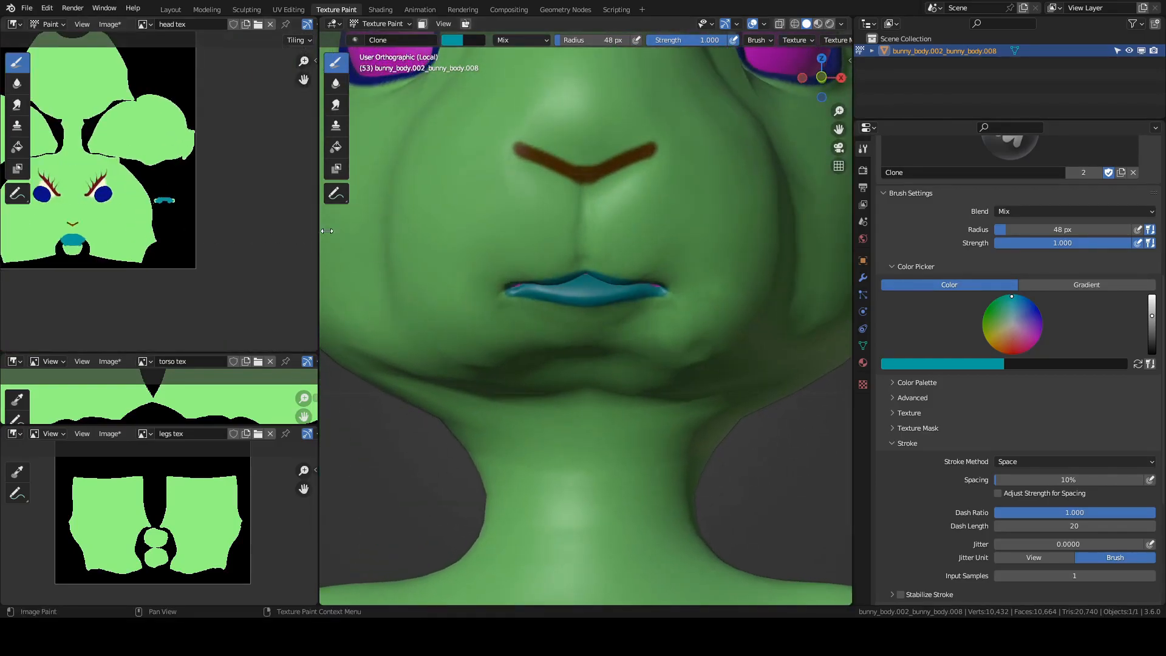
{"action": "scroll", "coordinate": [115, 266], "scroll_direction": "up", "scroll_amount": 2}
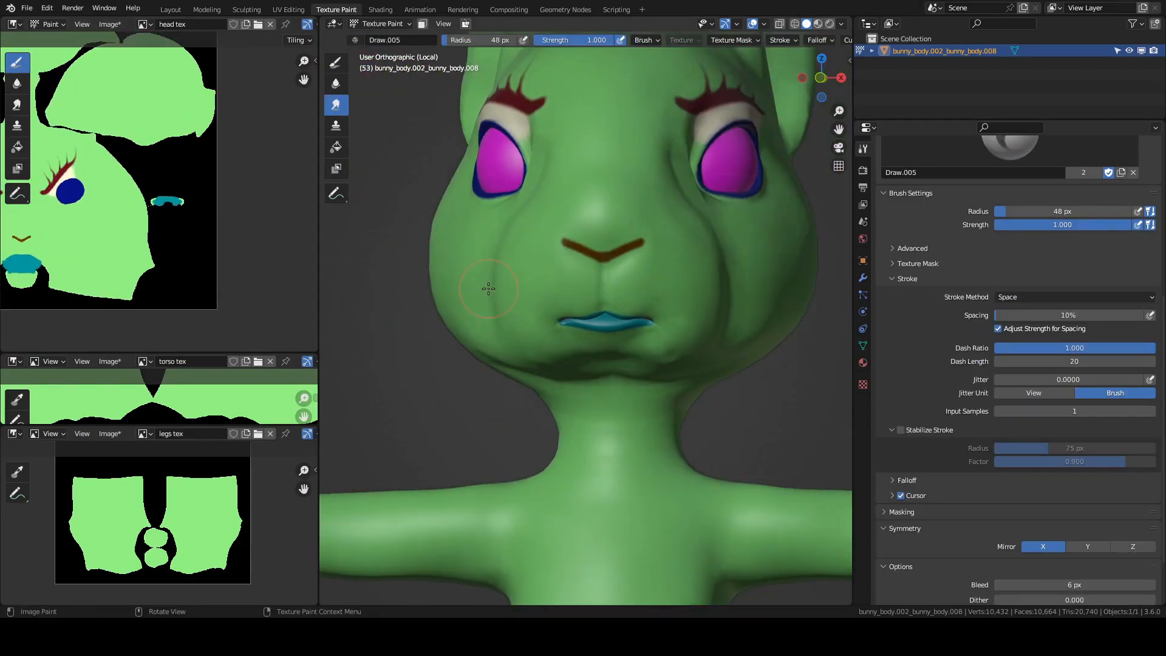
{"action": "middle_click_drag", "start_coordinate": [498, 290], "coordinate": [613, 349]}
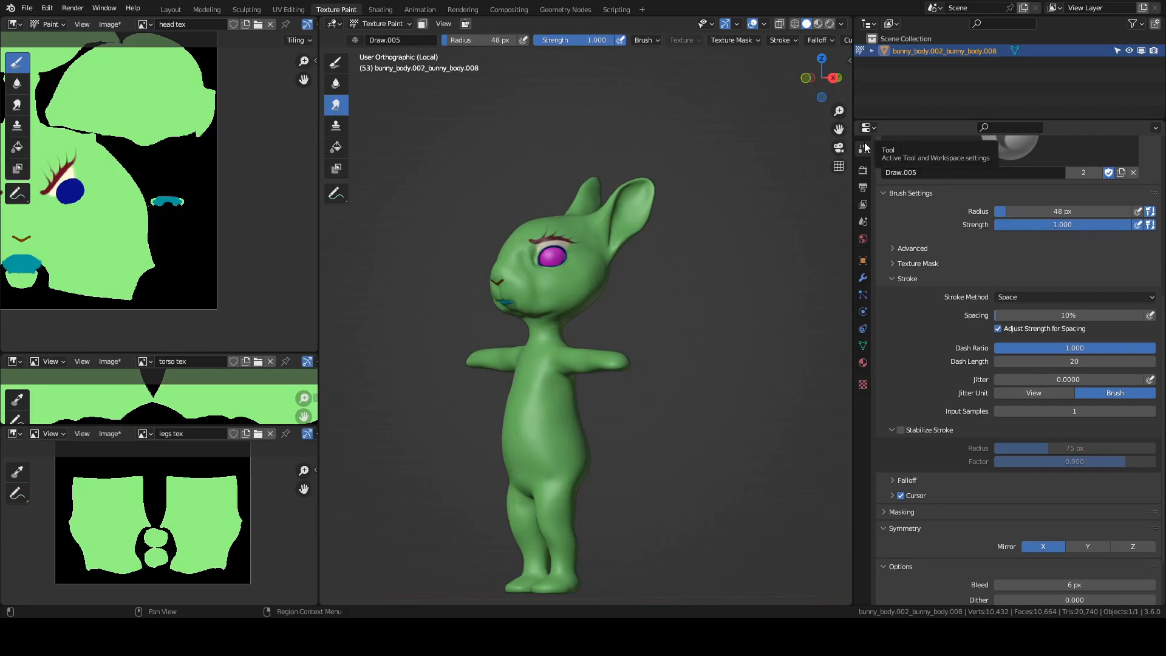
Switch back to the Draw tool and set the brush color to a muted, slightly darkened light pink
{"action": "scroll", "coordinate": [912, 243], "scroll_direction": "up", "scroll_amount": 8}
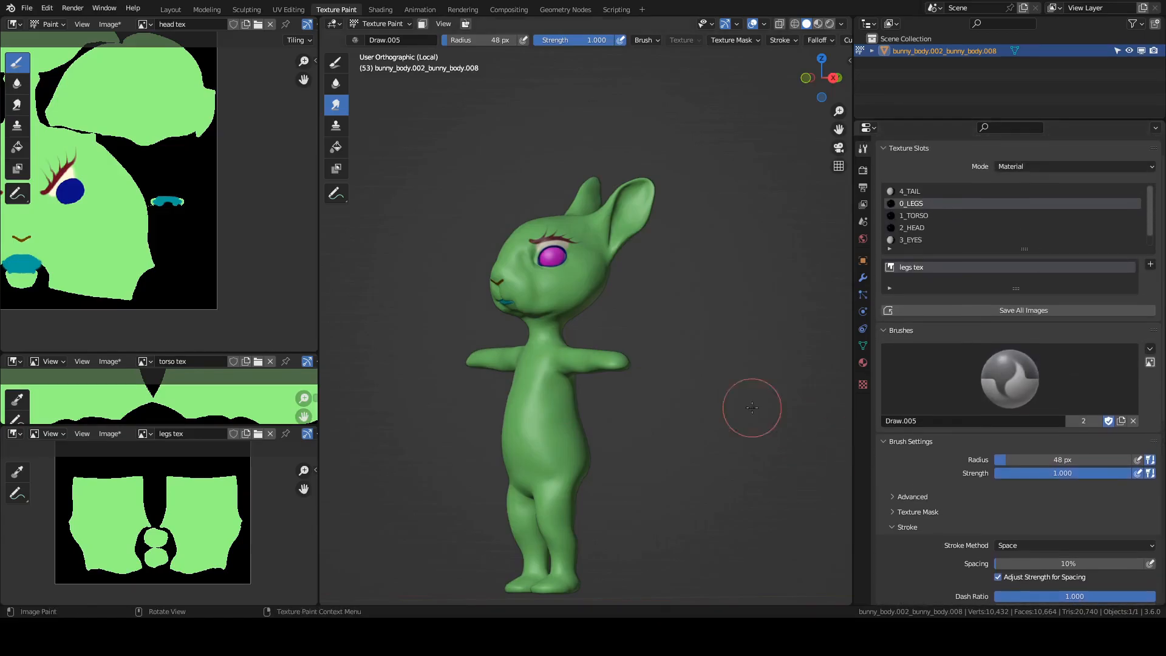
{"action": "left_click", "coordinate": [336, 64]}
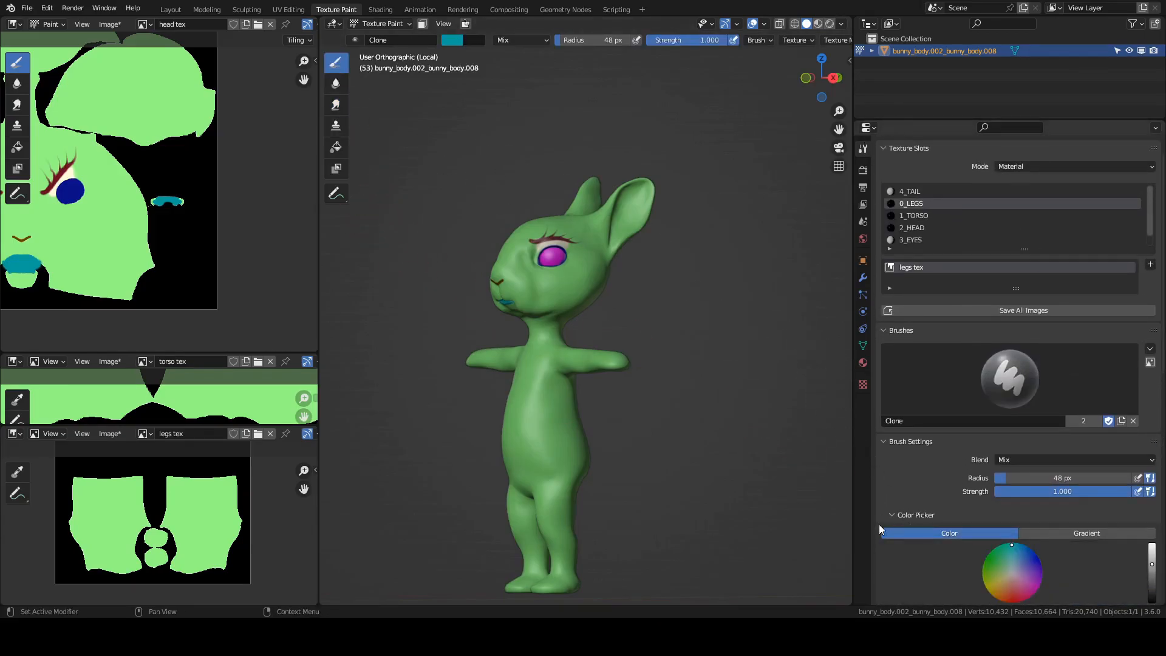
{"action": "scroll", "coordinate": [904, 334], "scroll_direction": "down", "scroll_amount": 6}
{"action": "scroll", "coordinate": [1040, 348], "scroll_direction": "up", "scroll_amount": 5}
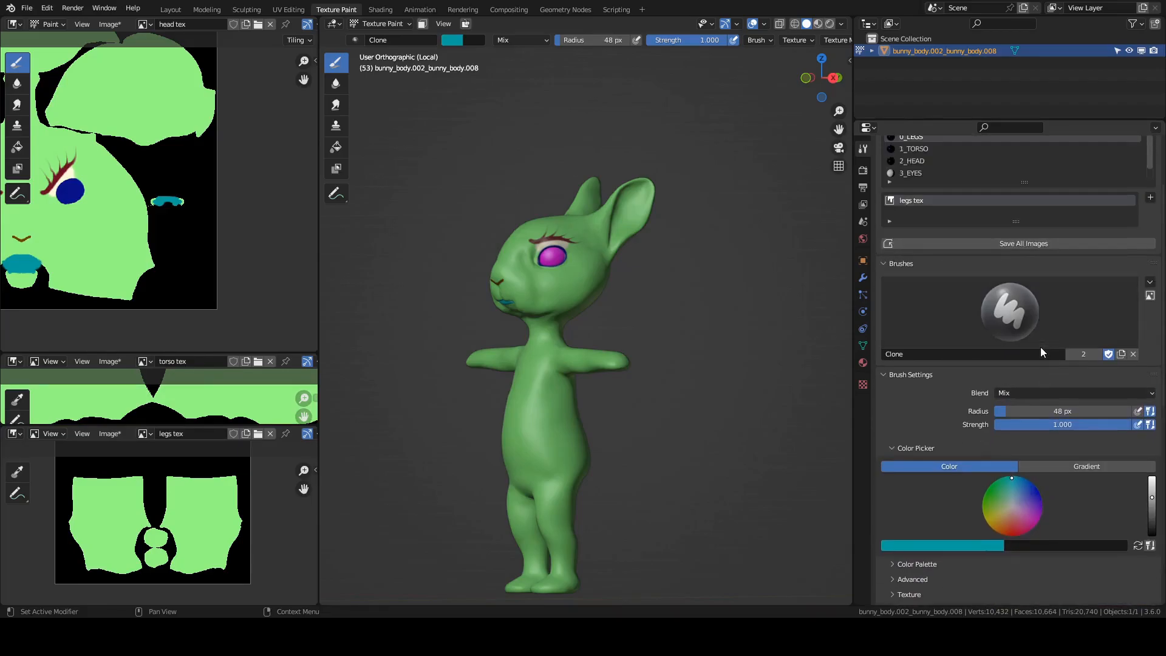
{"action": "scroll", "coordinate": [1041, 365], "scroll_direction": "down", "scroll_amount": 4}
{"action": "left_click", "coordinate": [1025, 395]}
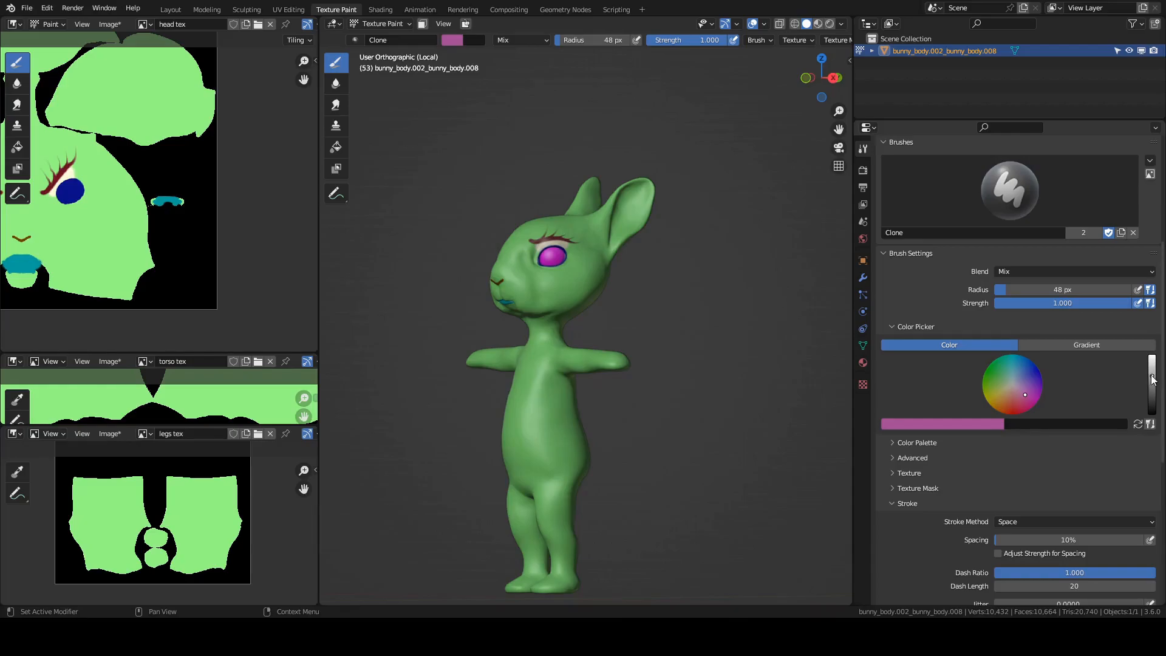
{"action": "left_click_drag", "start_coordinate": [1152, 376], "coordinate": [1152, 360]}
{"action": "left_click", "coordinate": [1024, 389]}
{"action": "left_click_drag", "start_coordinate": [1023, 392], "coordinate": [1019, 389]}
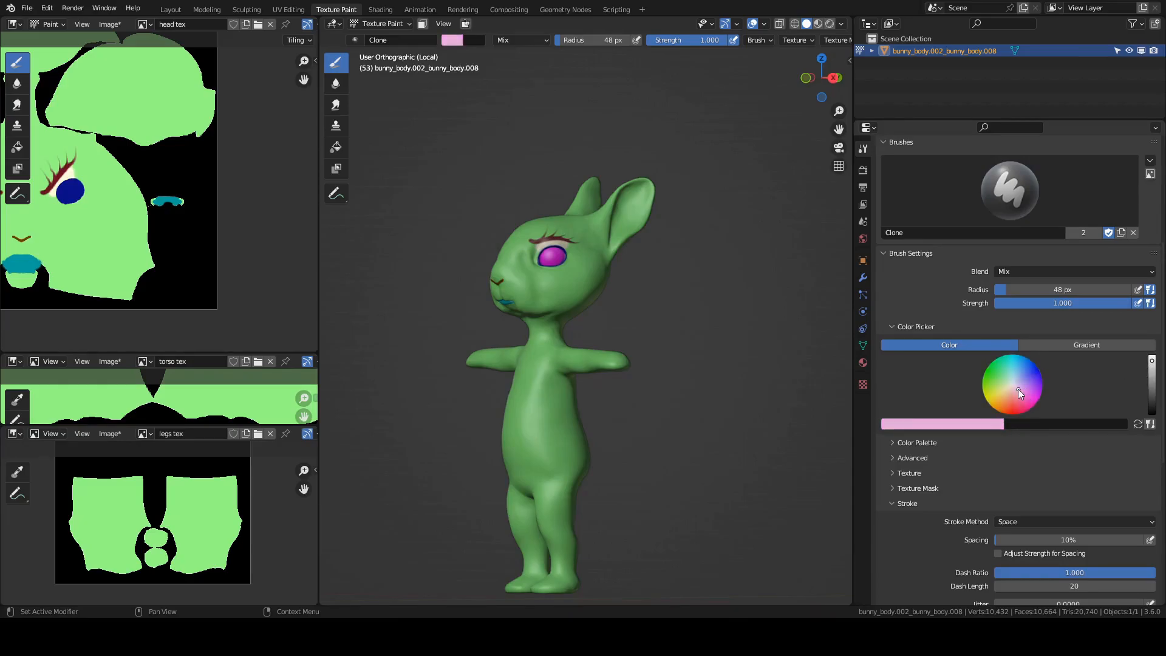
{"action": "scroll", "coordinate": [688, 202], "scroll_direction": "up", "scroll_amount": 3}
{"action": "middle_click_drag", "start_coordinate": [689, 183], "coordinate": [682, 341], "text": "shift"}
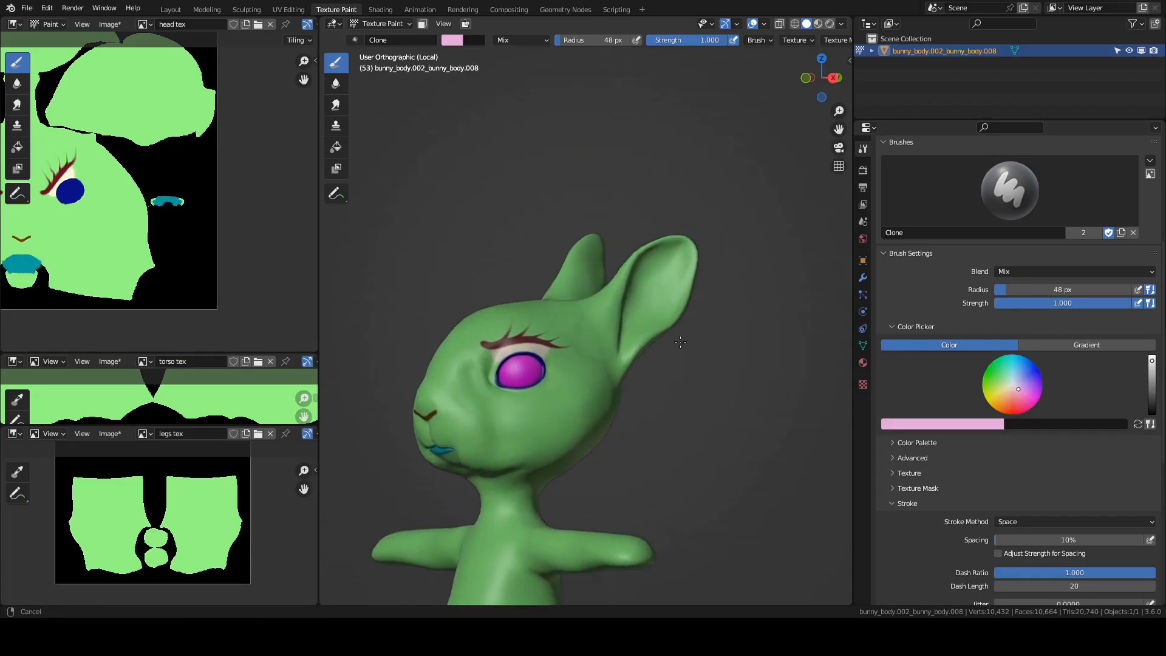
{"action": "left_click", "coordinate": [1153, 372]}
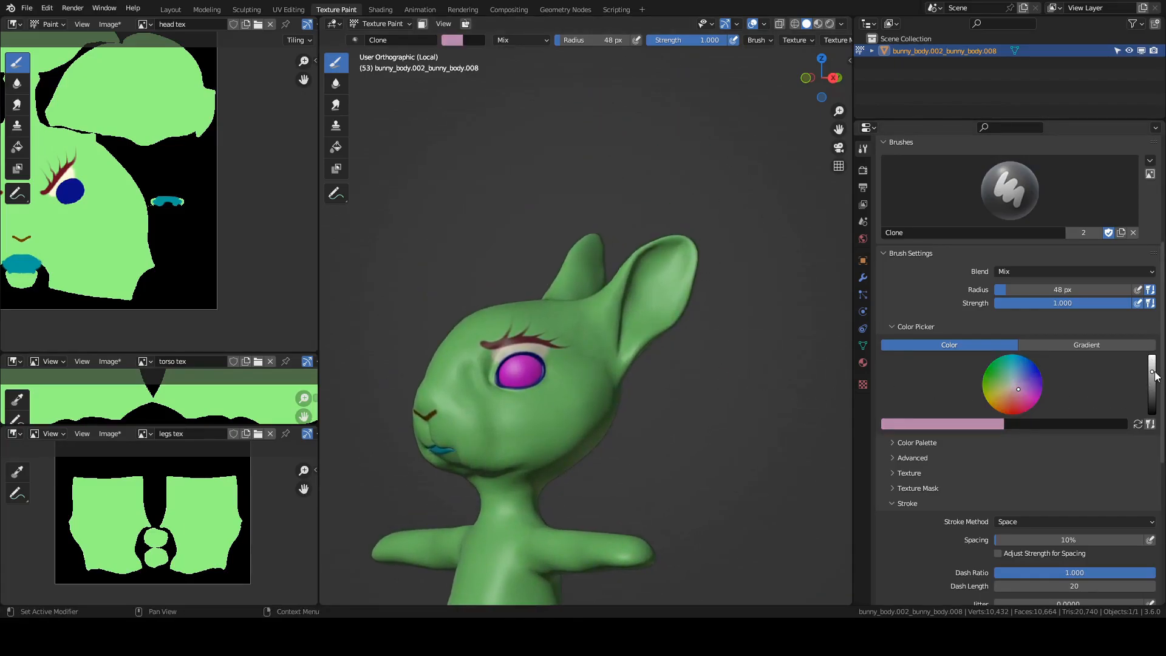
Paint the inside of the bunny's ear muted pink, leaving a green rim around it
{"action": "scroll", "coordinate": [574, 359], "scroll_direction": "up", "scroll_amount": 3}
{"action": "mouse_move", "coordinate": [746, 213]}
{"action": "left_mouse_down"}
{"action": "mouse_move", "coordinate": [692, 260]}
{"action": "mouse_move", "coordinate": [670, 322]}
{"action": "mouse_move", "coordinate": [729, 239]}
{"action": "mouse_move", "coordinate": [732, 209]}
{"action": "mouse_move", "coordinate": [709, 224]}
{"action": "mouse_move", "coordinate": [669, 325]}
{"action": "mouse_move", "coordinate": [726, 257]}
{"action": "mouse_move", "coordinate": [737, 219]}
{"action": "mouse_move", "coordinate": [719, 216]}
{"action": "mouse_move", "coordinate": [694, 288]}
{"action": "left_mouse_up"}
{"action": "scroll", "coordinate": [687, 334], "scroll_direction": "down", "scroll_amount": 5}
{"action": "middle_click_drag", "start_coordinate": [678, 283], "coordinate": [628, 279]}
{"action": "scroll", "coordinate": [628, 278], "scroll_direction": "up", "scroll_amount": 5}
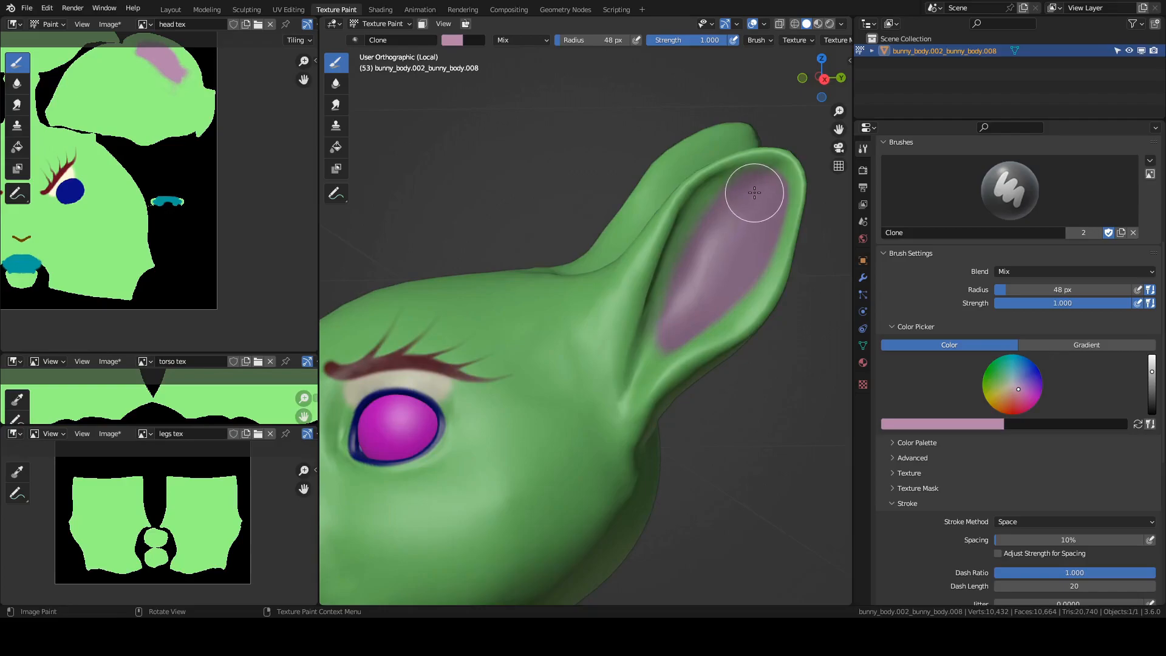
{"action": "mouse_move", "coordinate": [699, 253]}
{"action": "left_mouse_down"}
{"action": "mouse_move", "coordinate": [672, 307]}
{"action": "mouse_move", "coordinate": [721, 188]}
{"action": "mouse_move", "coordinate": [770, 177]}
{"action": "mouse_move", "coordinate": [748, 203]}
{"action": "left_mouse_up"}
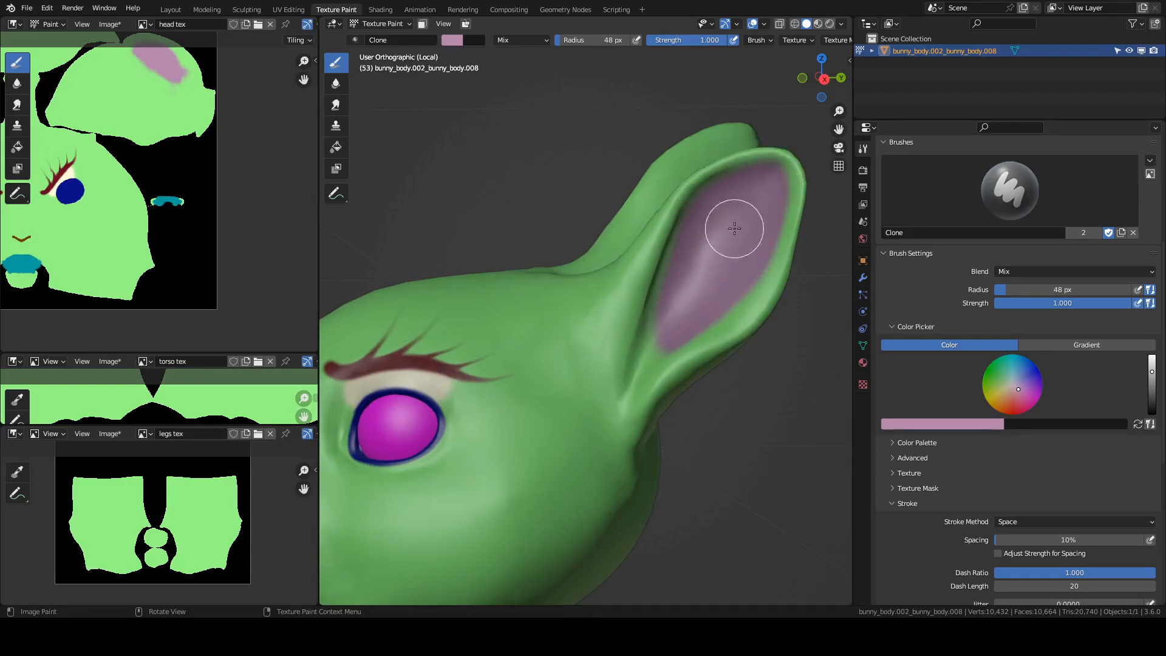
Paint muted pink pads on the underside of the hand: four finger ovals, a thumb pad and a palm pad
{"action": "scroll", "coordinate": [748, 203], "scroll_direction": "down", "scroll_amount": 6}
{"action": "mouse_move", "coordinate": [495, 352]}
{"action": "middle_mouse_down"}
{"action": "mouse_move", "coordinate": [561, 374]}
{"action": "mouse_move", "coordinate": [482, 256]}
{"action": "mouse_move", "coordinate": [630, 383]}
{"action": "middle_mouse_up"}
{"action": "scroll", "coordinate": [536, 261], "scroll_direction": "up", "scroll_amount": 7}
{"action": "scroll", "coordinate": [628, 365], "scroll_direction": "up", "scroll_amount": 4}
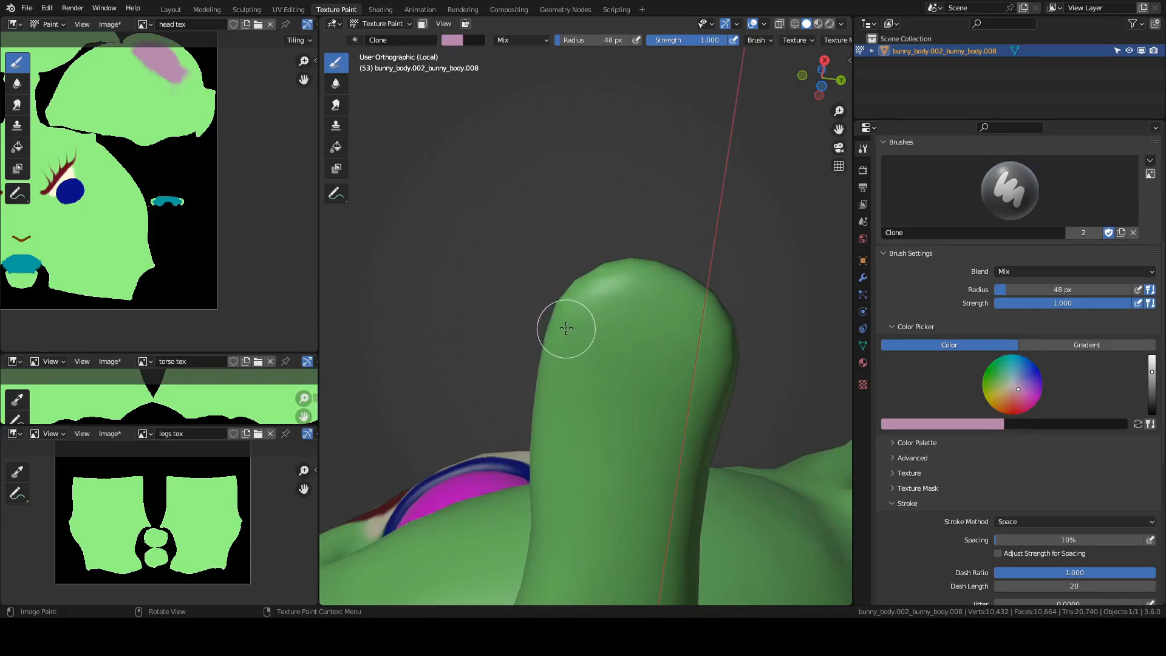
{"action": "mouse_move", "coordinate": [565, 326]}
{"action": "left_mouse_down"}
{"action": "mouse_move", "coordinate": [567, 365]}
{"action": "mouse_move", "coordinate": [580, 334]}
{"action": "left_mouse_up"}
{"action": "left_click_drag", "start_coordinate": [614, 285], "coordinate": [622, 344]}
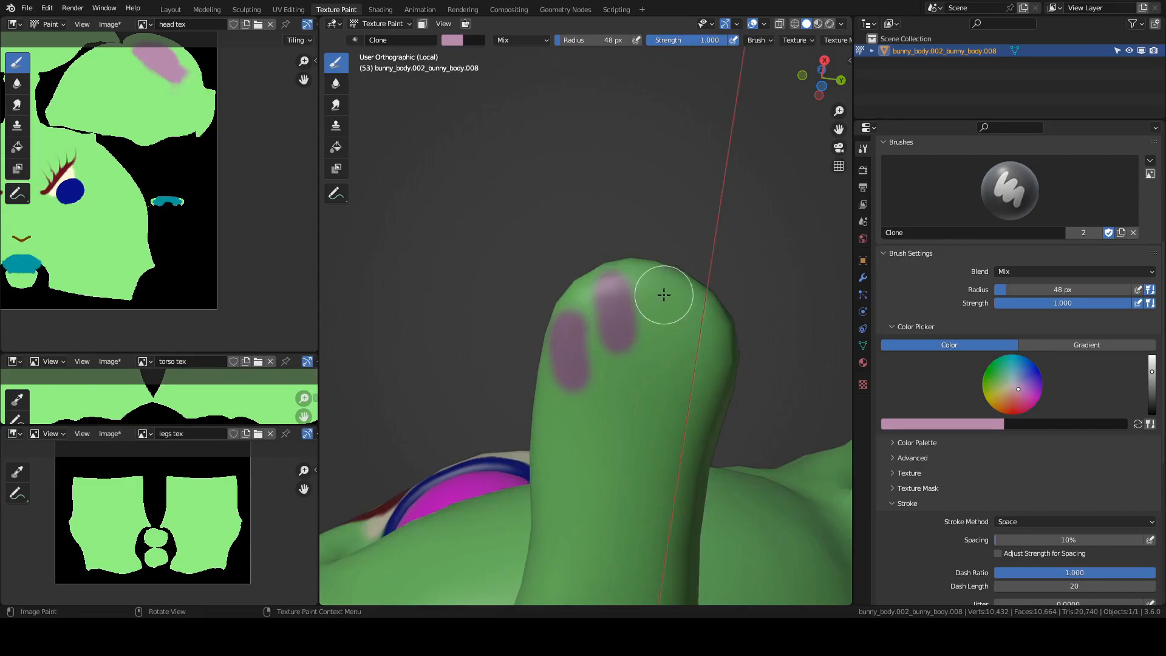
{"action": "mouse_move", "coordinate": [669, 284]}
{"action": "left_mouse_down"}
{"action": "mouse_move", "coordinate": [659, 326]}
{"action": "mouse_move", "coordinate": [669, 341]}
{"action": "mouse_move", "coordinate": [708, 326]}
{"action": "mouse_move", "coordinate": [693, 357]}
{"action": "mouse_move", "coordinate": [698, 395]}
{"action": "mouse_move", "coordinate": [679, 413]}
{"action": "left_mouse_up"}
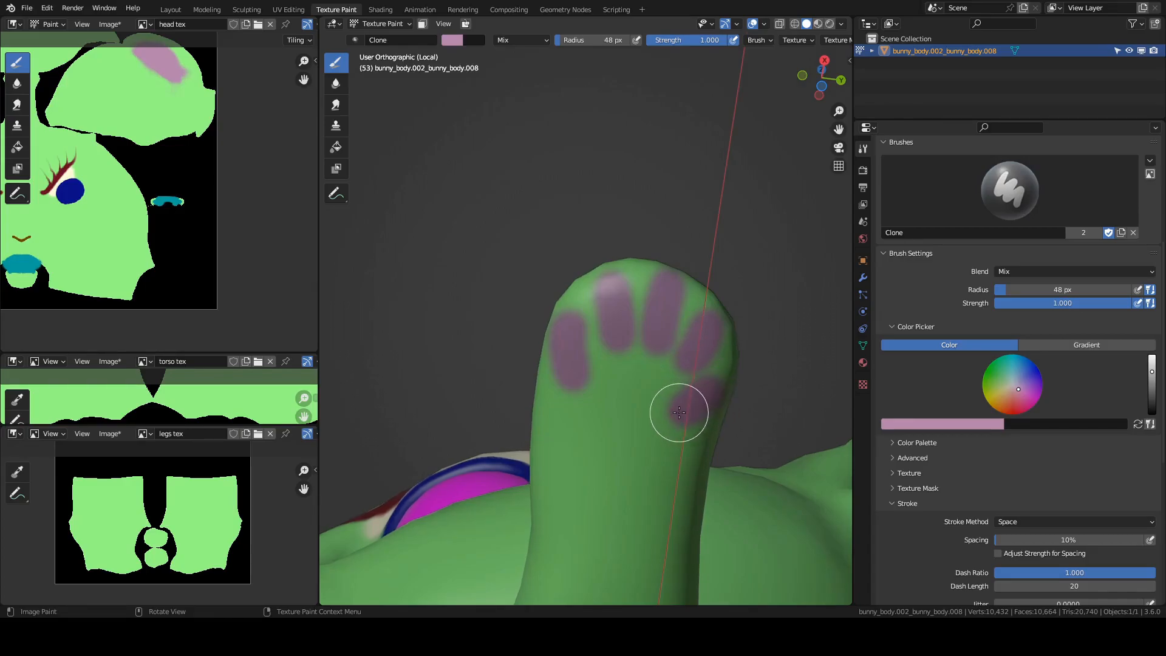
{"action": "mouse_move", "coordinate": [621, 389]}
{"action": "left_mouse_down"}
{"action": "mouse_move", "coordinate": [614, 380]}
{"action": "mouse_move", "coordinate": [646, 377]}
{"action": "mouse_move", "coordinate": [646, 411]}
{"action": "mouse_move", "coordinate": [605, 405]}
{"action": "mouse_move", "coordinate": [604, 391]}
{"action": "mouse_move", "coordinate": [626, 407]}
{"action": "mouse_move", "coordinate": [614, 386]}
{"action": "left_mouse_up"}
Paint muted pink pads on the sole of the bunny's foot: five elongated toe pads and one large rounded sole pad
{"action": "mouse_move", "coordinate": [615, 385]}
{"action": "middle_mouse_down"}
{"action": "mouse_move", "coordinate": [762, 421]}
{"action": "mouse_move", "coordinate": [577, 316]}
{"action": "middle_mouse_up"}
{"action": "scroll", "coordinate": [613, 383], "scroll_direction": "down", "scroll_amount": 8}
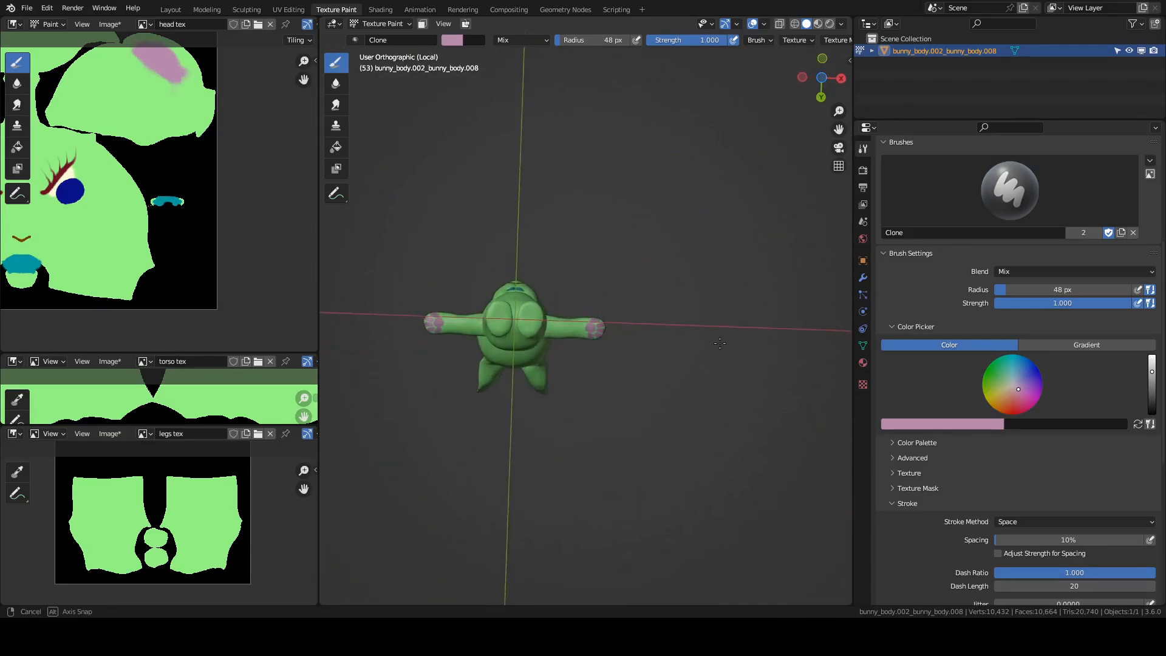
{"action": "scroll", "coordinate": [561, 306], "scroll_direction": "up", "scroll_amount": 8}
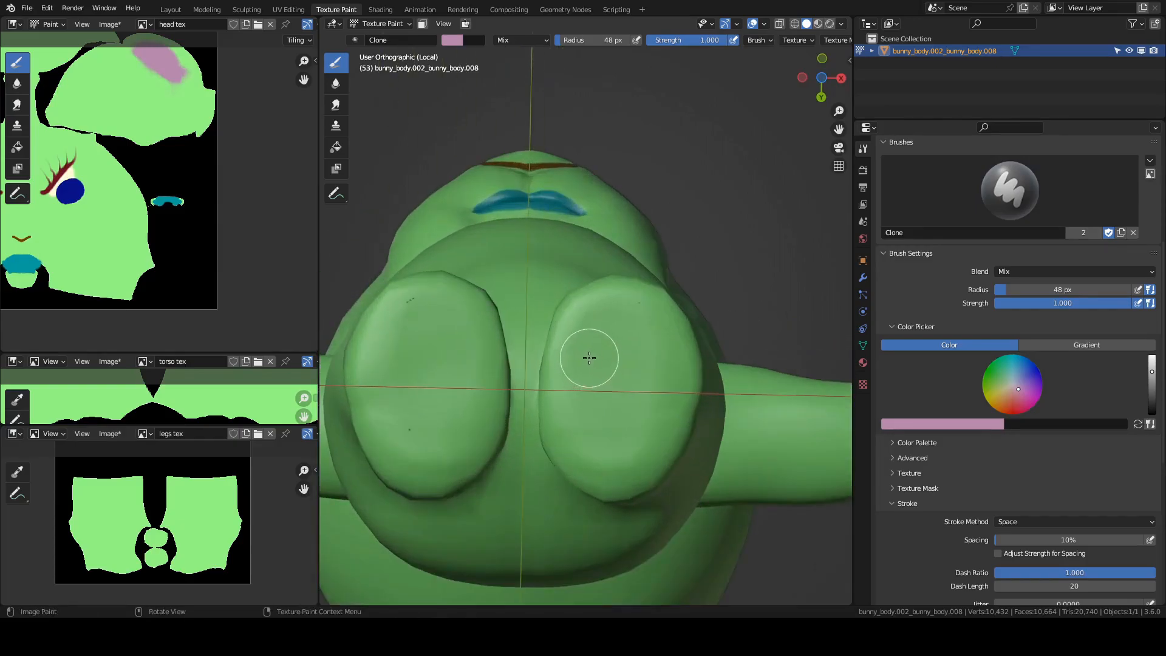
{"action": "scroll", "coordinate": [565, 331], "scroll_direction": "up", "scroll_amount": 2}
{"action": "left_click_drag", "start_coordinate": [560, 313], "coordinate": [573, 370]}
{"action": "left_click_drag", "start_coordinate": [603, 283], "coordinate": [607, 366]}
{"action": "left_click", "coordinate": [650, 285]}
{"action": "left_click_drag", "start_coordinate": [650, 286], "coordinate": [651, 352]}
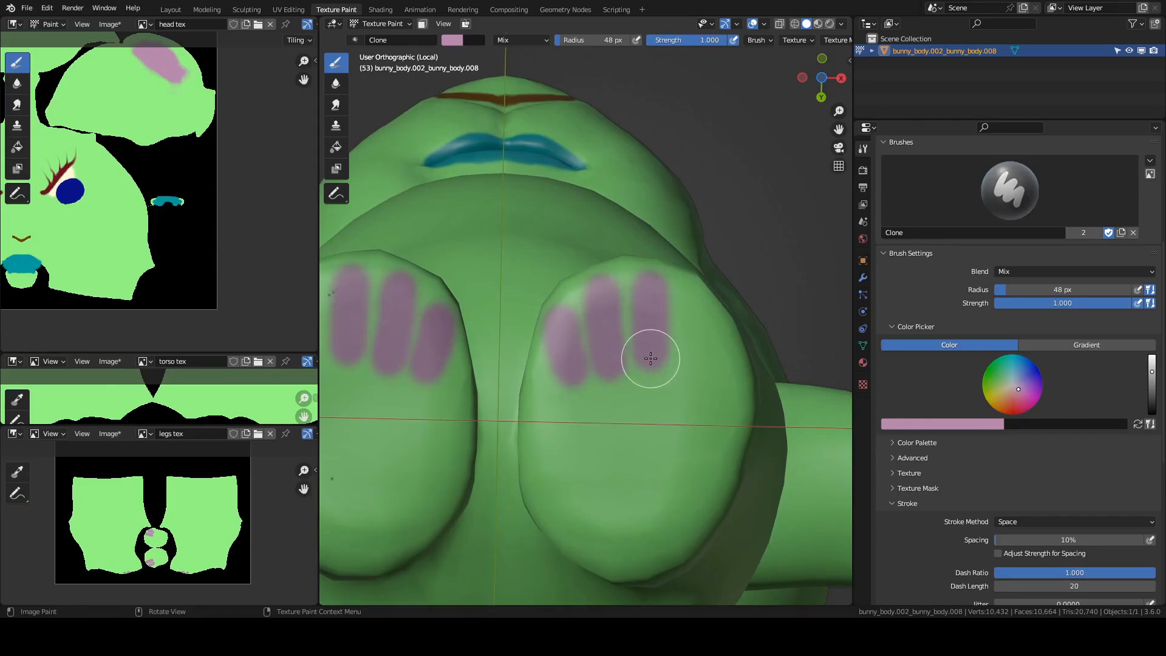
{"action": "mouse_move", "coordinate": [698, 307]}
{"action": "left_mouse_down"}
{"action": "mouse_move", "coordinate": [693, 372]}
{"action": "mouse_move", "coordinate": [719, 409]}
{"action": "mouse_move", "coordinate": [712, 427]}
{"action": "left_mouse_up"}
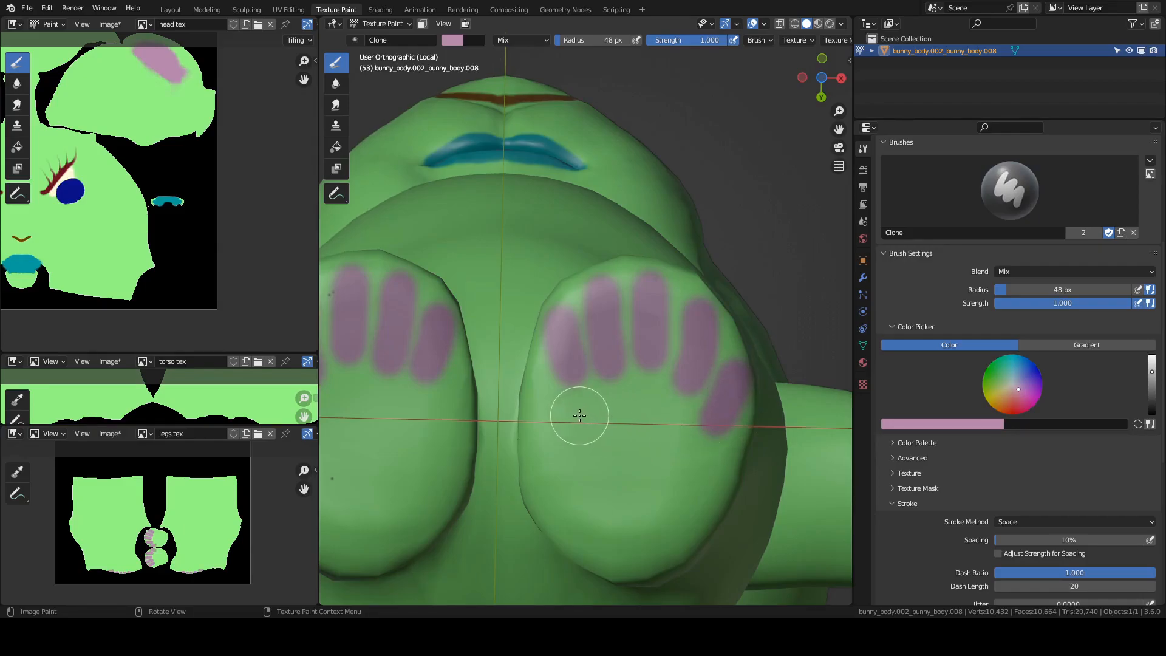
{"action": "mouse_move", "coordinate": [578, 415]}
{"action": "left_mouse_down"}
{"action": "mouse_move", "coordinate": [607, 404]}
{"action": "mouse_move", "coordinate": [668, 419]}
{"action": "mouse_move", "coordinate": [678, 443]}
{"action": "mouse_move", "coordinate": [627, 483]}
{"action": "mouse_move", "coordinate": [583, 436]}
{"action": "mouse_move", "coordinate": [643, 438]}
{"action": "mouse_move", "coordinate": [620, 463]}
{"action": "mouse_move", "coordinate": [616, 427]}
{"action": "mouse_move", "coordinate": [588, 429]}
{"action": "mouse_move", "coordinate": [575, 443]}
{"action": "mouse_move", "coordinate": [605, 478]}
{"action": "left_mouse_up"}
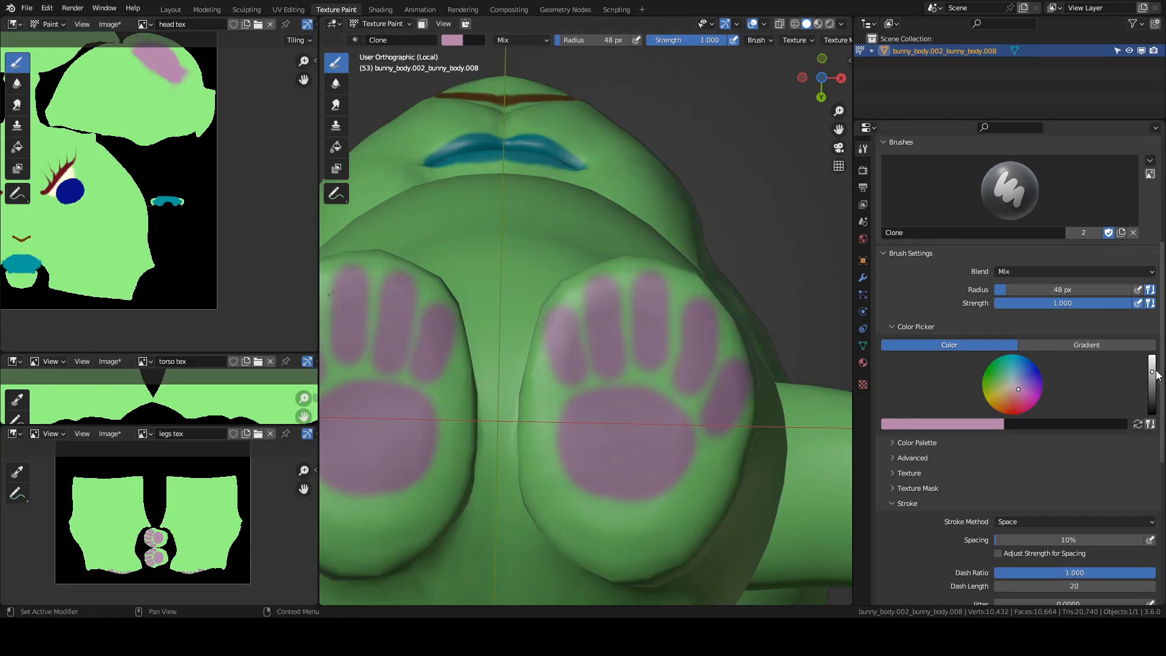
Brighten the brush color to a lighter pink and paint highlights in the centers of the foot's sole and toe pads
{"action": "left_click_drag", "start_coordinate": [1151, 371], "coordinate": [1152, 360]}
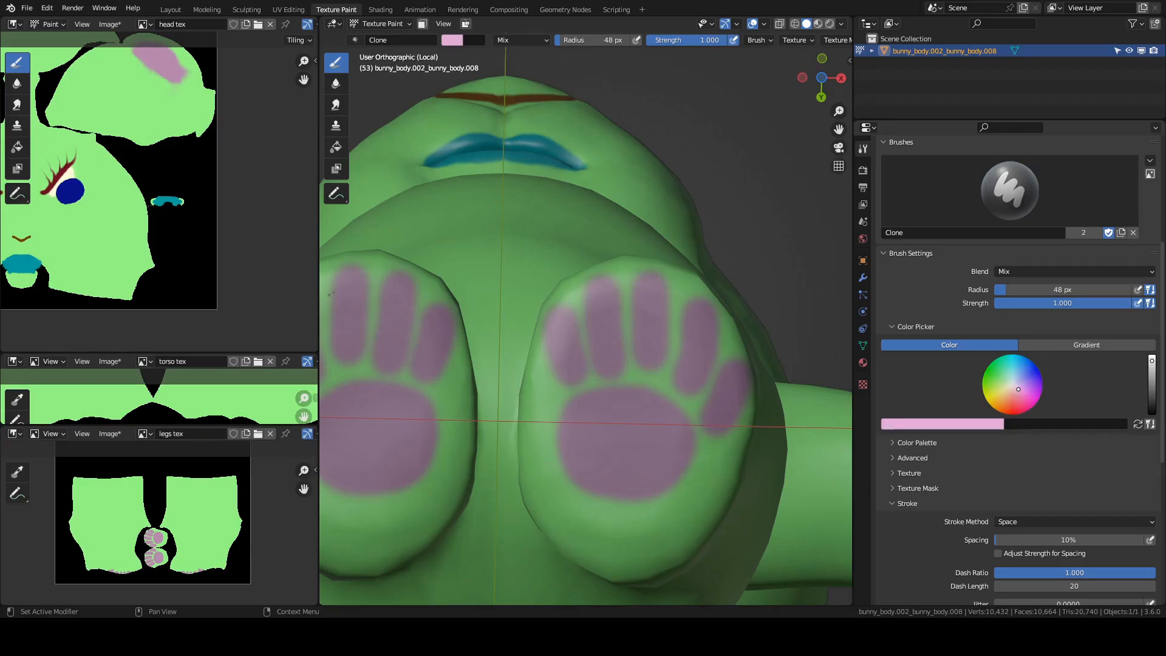
{"action": "mouse_move", "coordinate": [645, 429]}
{"action": "left_mouse_down"}
{"action": "mouse_move", "coordinate": [608, 422]}
{"action": "mouse_move", "coordinate": [625, 463]}
{"action": "mouse_move", "coordinate": [664, 437]}
{"action": "mouse_move", "coordinate": [594, 430]}
{"action": "mouse_move", "coordinate": [640, 439]}
{"action": "left_mouse_up"}
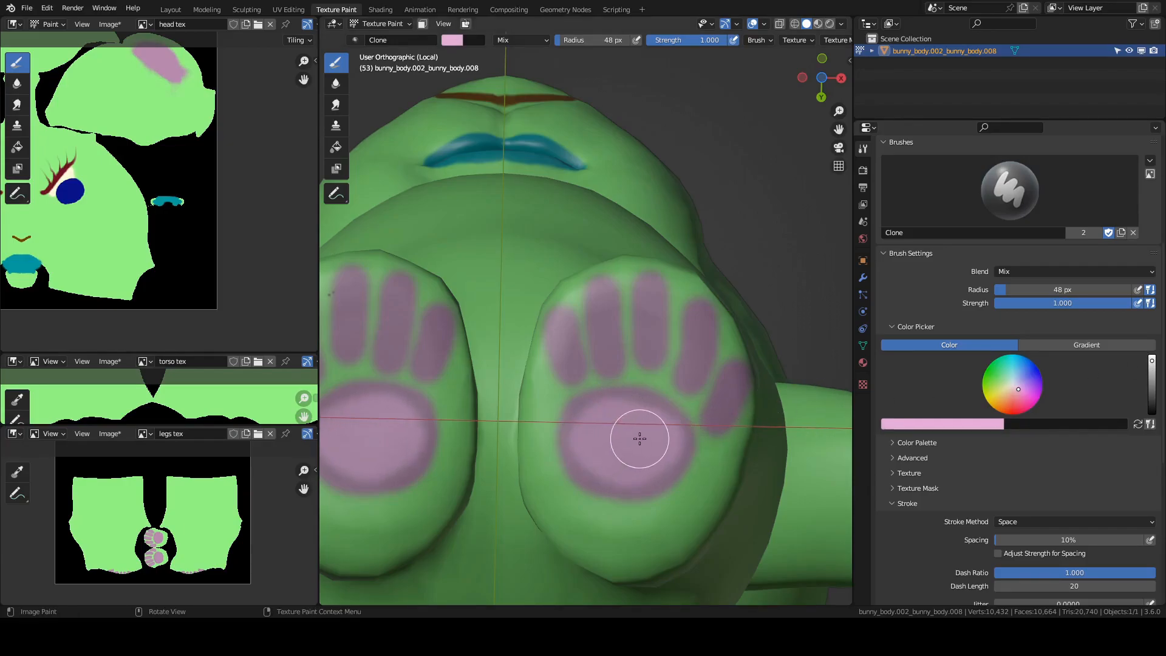
{"action": "mouse_move", "coordinate": [653, 294]}
{"action": "left_mouse_down"}
{"action": "mouse_move", "coordinate": [647, 340]}
{"action": "mouse_move", "coordinate": [692, 322]}
{"action": "mouse_move", "coordinate": [690, 363]}
{"action": "mouse_move", "coordinate": [731, 385]}
{"action": "mouse_move", "coordinate": [726, 405]}
{"action": "left_mouse_up"}
{"action": "mouse_move", "coordinate": [626, 328]}
{"action": "left_mouse_down"}
{"action": "mouse_move", "coordinate": [607, 300]}
{"action": "mouse_move", "coordinate": [607, 344]}
{"action": "mouse_move", "coordinate": [560, 333]}
{"action": "mouse_move", "coordinate": [571, 367]}
{"action": "left_mouse_up"}
Paint lighter pink centers on the hand's palm, thumb and finger pads, leaving a darker pink rim around each
{"action": "middle_click_drag", "start_coordinate": [724, 388], "coordinate": [508, 360], "text": "shift"}
{"action": "scroll", "coordinate": [560, 389], "scroll_direction": "up", "scroll_amount": 6}
{"action": "scroll", "coordinate": [560, 389], "scroll_direction": "up", "scroll_amount": 1}
{"action": "mouse_move", "coordinate": [487, 395]}
{"action": "left_mouse_down"}
{"action": "mouse_move", "coordinate": [514, 424]}
{"action": "mouse_move", "coordinate": [475, 402]}
{"action": "mouse_move", "coordinate": [520, 334]}
{"action": "mouse_move", "coordinate": [547, 330]}
{"action": "mouse_move", "coordinate": [583, 381]}
{"action": "mouse_move", "coordinate": [620, 380]}
{"action": "mouse_move", "coordinate": [594, 432]}
{"action": "mouse_move", "coordinate": [619, 437]}
{"action": "mouse_move", "coordinate": [589, 469]}
{"action": "mouse_move", "coordinate": [560, 474]}
{"action": "mouse_move", "coordinate": [577, 482]}
{"action": "mouse_move", "coordinate": [508, 476]}
{"action": "mouse_move", "coordinate": [507, 487]}
{"action": "left_mouse_up"}
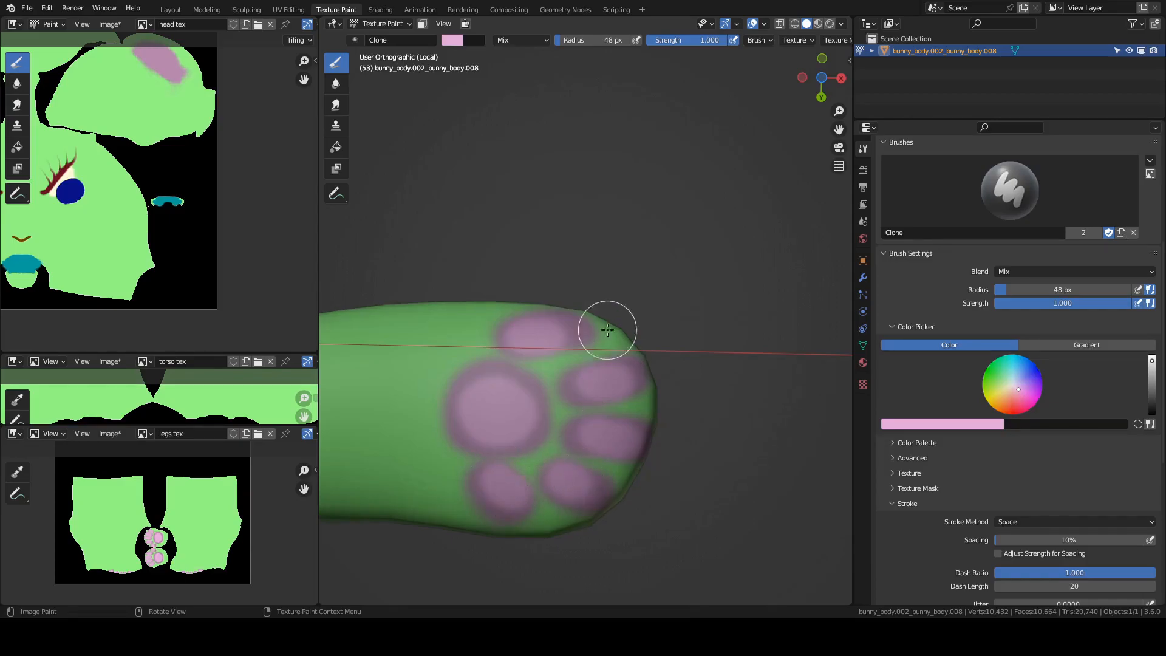
Widen the image editors so the head, torso and legs textures get more room beside the 3D view
{"action": "scroll", "coordinate": [606, 338], "scroll_direction": "down", "scroll_amount": 8}
{"action": "middle_click_drag", "start_coordinate": [586, 294], "coordinate": [592, 430]}
{"action": "scroll", "coordinate": [592, 430], "scroll_direction": "down", "scroll_amount": 5}
{"action": "mouse_move", "coordinate": [567, 347]}
{"action": "middle_mouse_down"}
{"action": "mouse_move", "coordinate": [583, 359]}
{"action": "mouse_move", "coordinate": [554, 356]}
{"action": "middle_mouse_up"}
{"action": "middle_click_drag", "start_coordinate": [627, 371], "coordinate": [593, 357]}
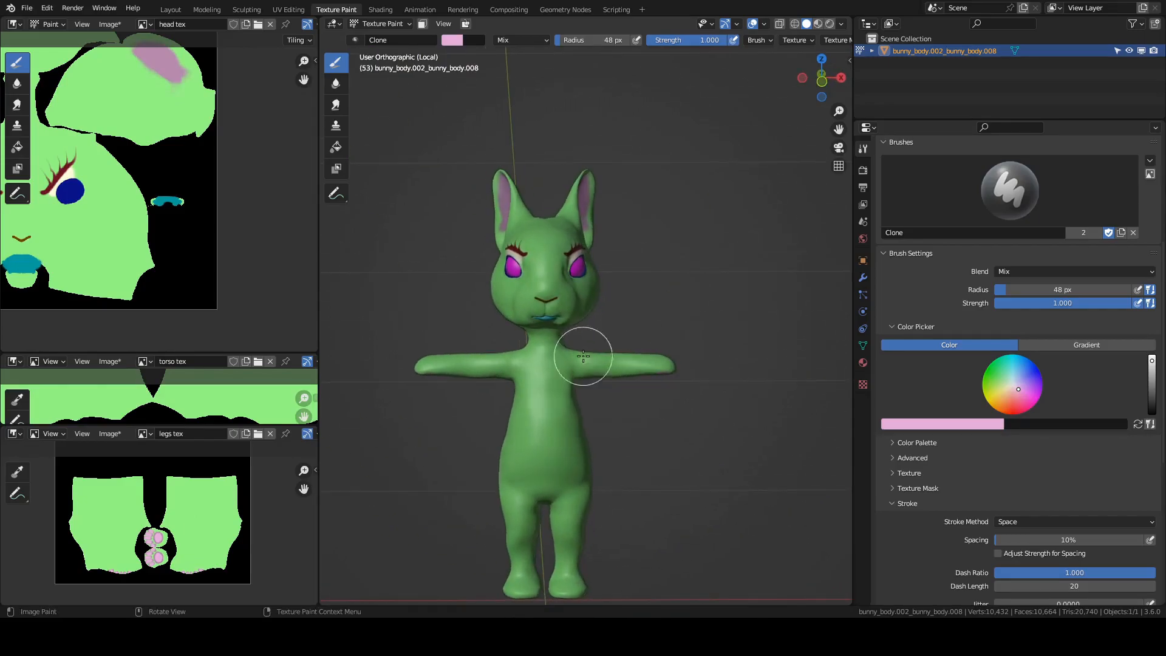
{"action": "left_click_drag", "start_coordinate": [316, 258], "coordinate": [639, 308]}
Sample the base green from the head texture near the inner-ear patch as the brush color
{"action": "mouse_move", "coordinate": [552, 260]}
{"action": "middle_mouse_down"}
{"action": "mouse_move", "coordinate": [580, 291]}
{"action": "mouse_move", "coordinate": [89, 79]}
{"action": "mouse_move", "coordinate": [107, 111]}
{"action": "middle_mouse_up"}
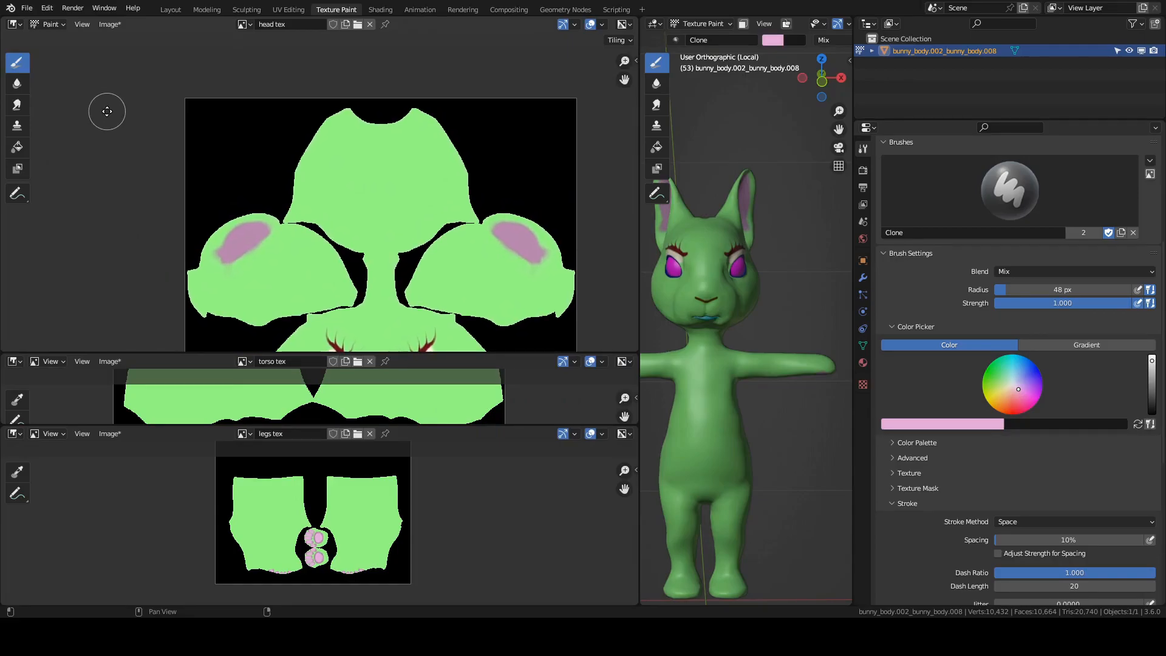
{"action": "scroll", "coordinate": [210, 186], "scroll_direction": "up", "scroll_amount": 4}
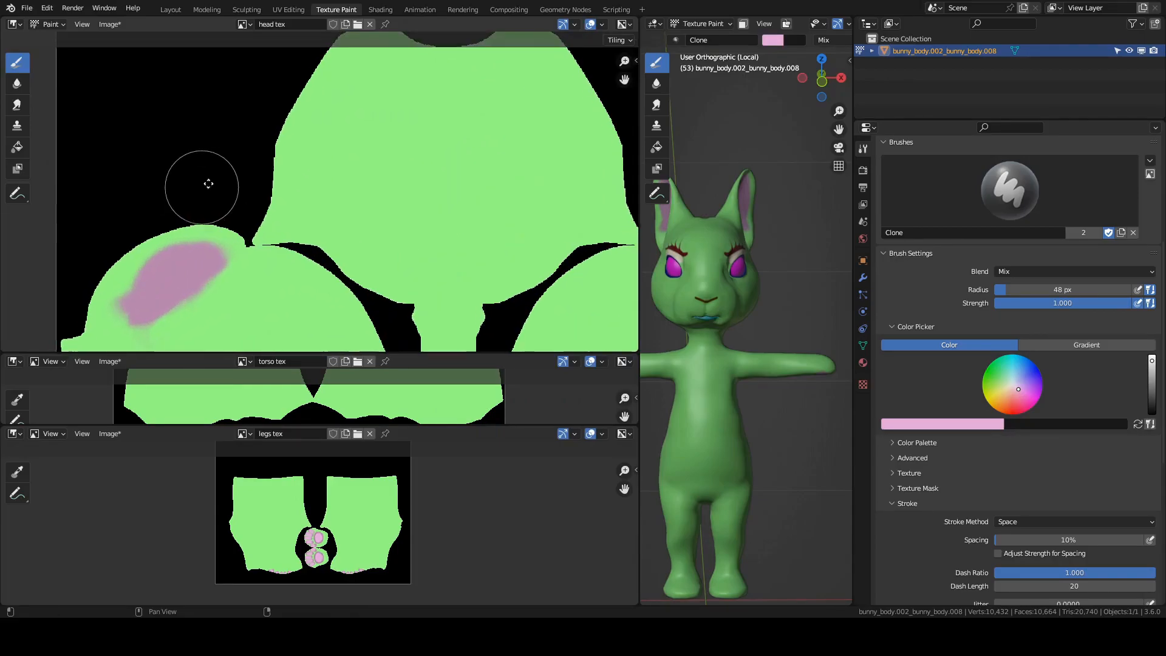
{"action": "middle_click_drag", "start_coordinate": [182, 188], "coordinate": [341, 78]}
{"action": "scroll", "coordinate": [289, 229], "scroll_direction": "up", "scroll_amount": 2}
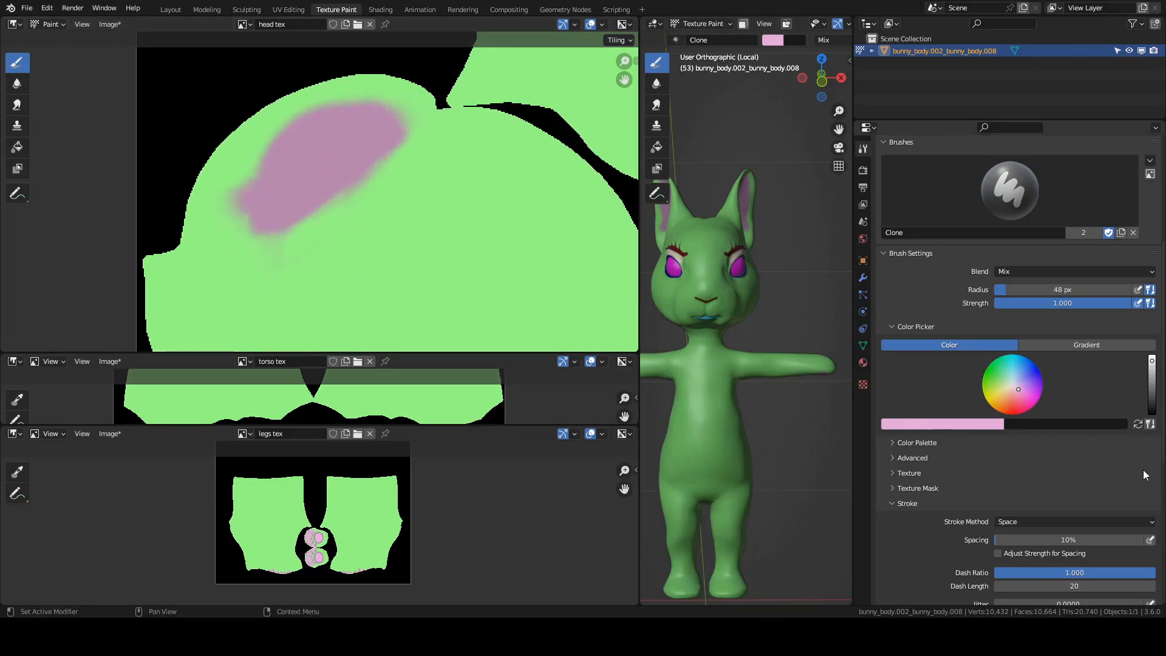
{"action": "left_click", "coordinate": [975, 422]}
{"action": "left_click", "coordinate": [971, 424]}
{"action": "left_click", "coordinate": [984, 383]}
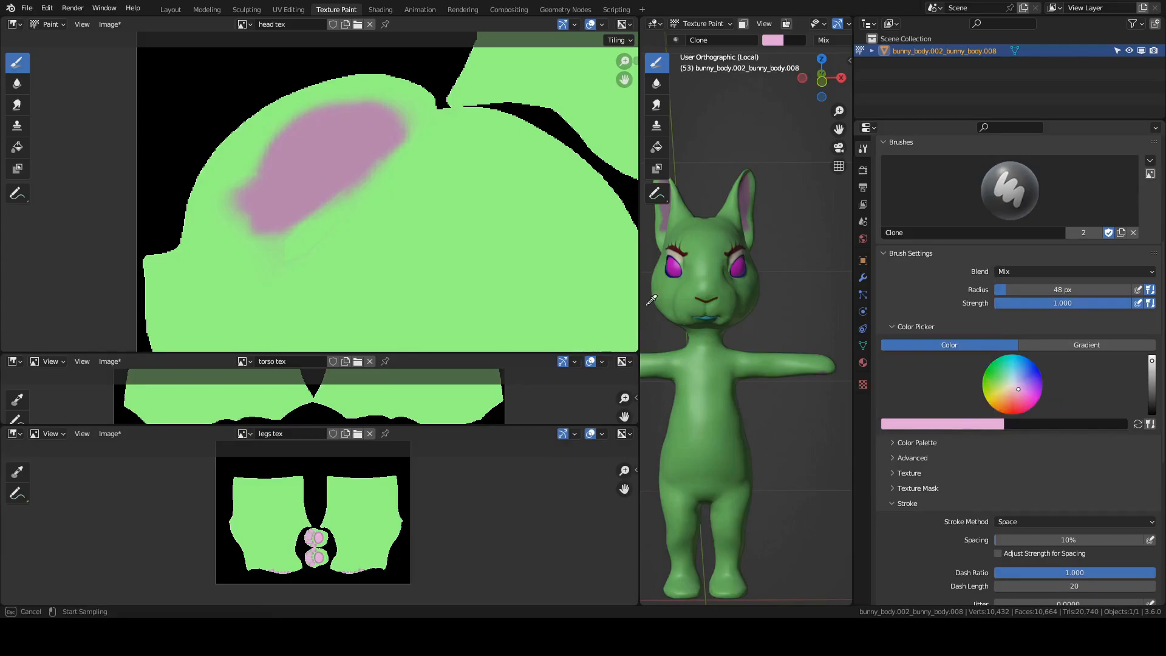
{"action": "left_click", "coordinate": [548, 260]}
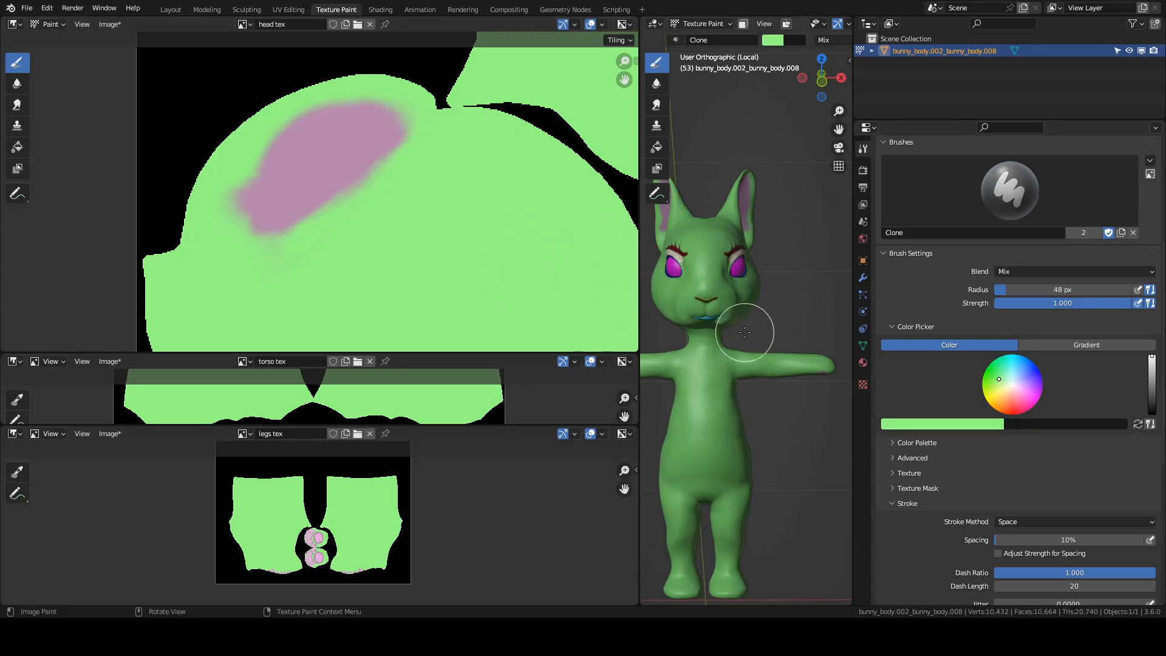
Touch up the faint stray pink below the inner-ear patches with the base green, checking the model and both ears on the head texture
{"action": "mouse_move", "coordinate": [747, 260]}
{"action": "middle_mouse_down"}
{"action": "mouse_move", "coordinate": [799, 266]}
{"action": "mouse_move", "coordinate": [705, 332]}
{"action": "middle_mouse_up"}
{"action": "scroll", "coordinate": [791, 339], "scroll_direction": "up", "scroll_amount": 5}
{"action": "scroll", "coordinate": [792, 340], "scroll_direction": "up", "scroll_amount": 5}
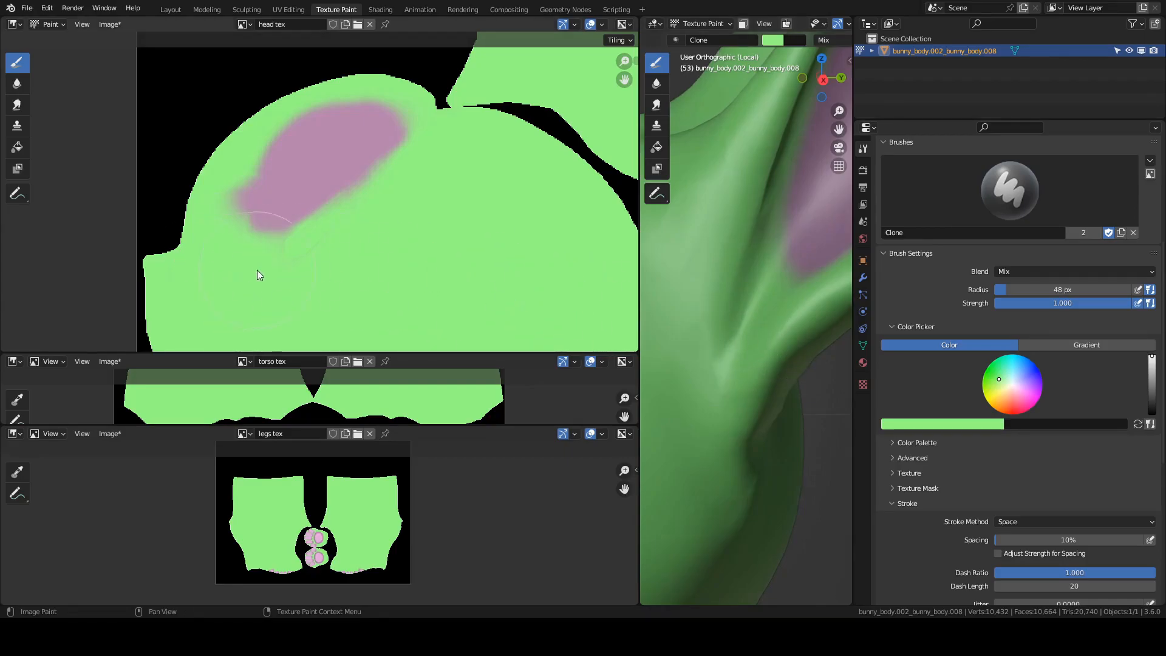
{"action": "scroll", "coordinate": [366, 243], "scroll_direction": "down", "scroll_amount": 5}
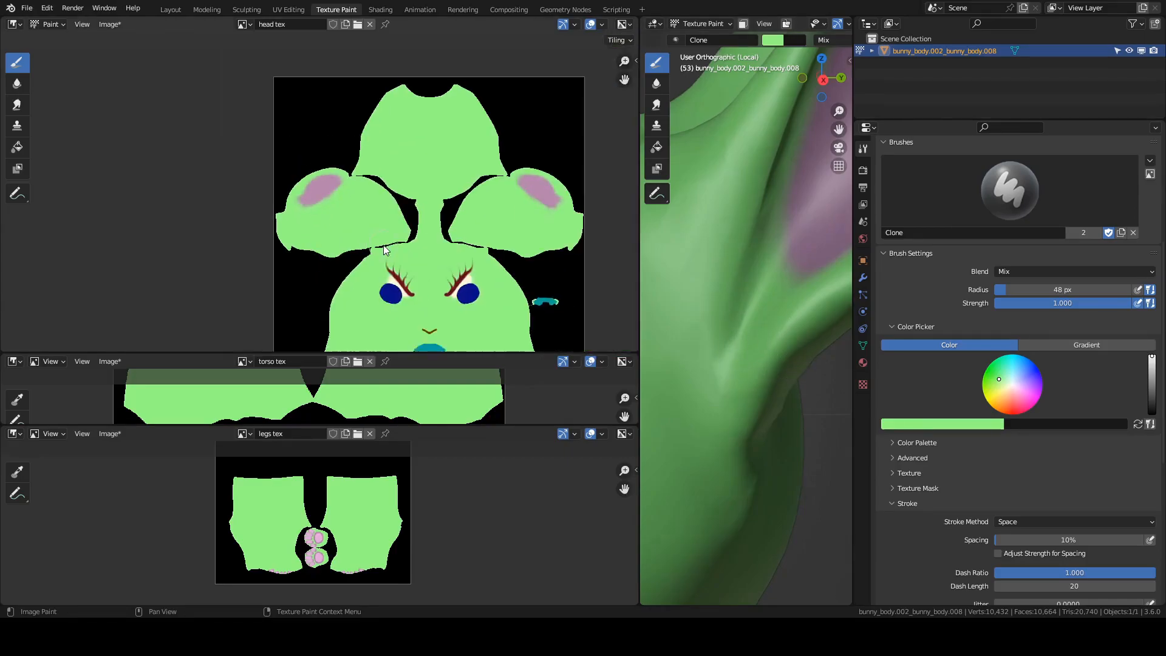
{"action": "scroll", "coordinate": [319, 203], "scroll_direction": "up", "scroll_amount": 6}
{"action": "middle_click_drag", "start_coordinate": [344, 270], "coordinate": [133, 174]}
{"action": "scroll", "coordinate": [330, 243], "scroll_direction": "up", "scroll_amount": 1}
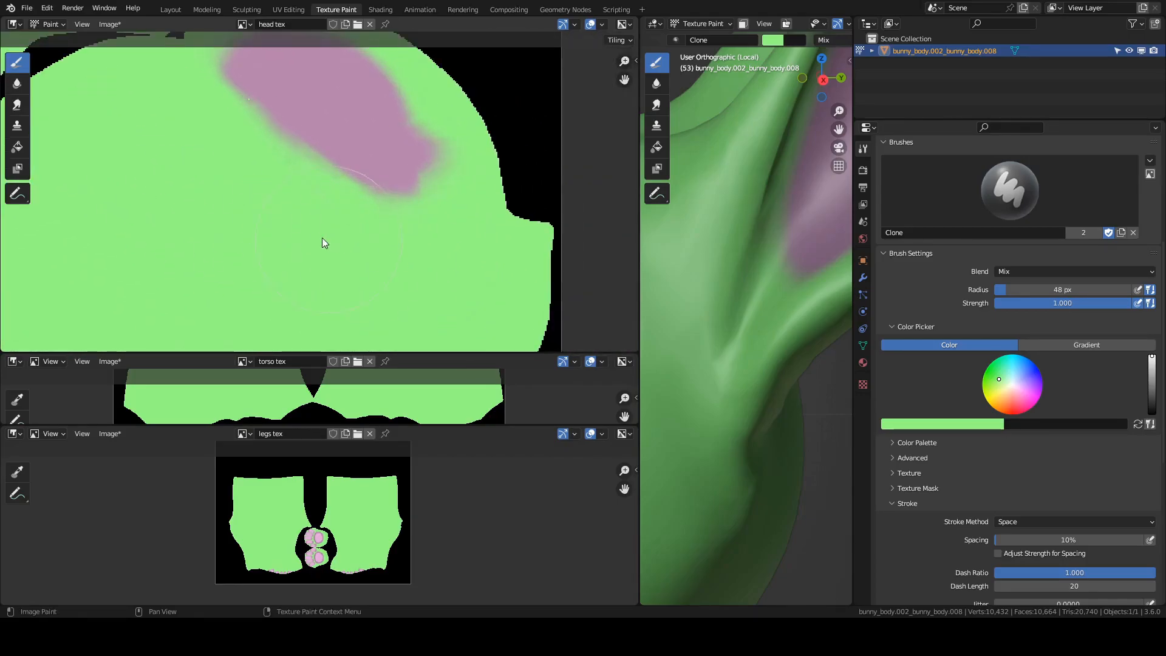
Save the head, torso and legs textures as image files, enlarging the torso texture's editor along the way
{"action": "scroll", "coordinate": [425, 268], "scroll_direction": "down", "scroll_amount": 7}
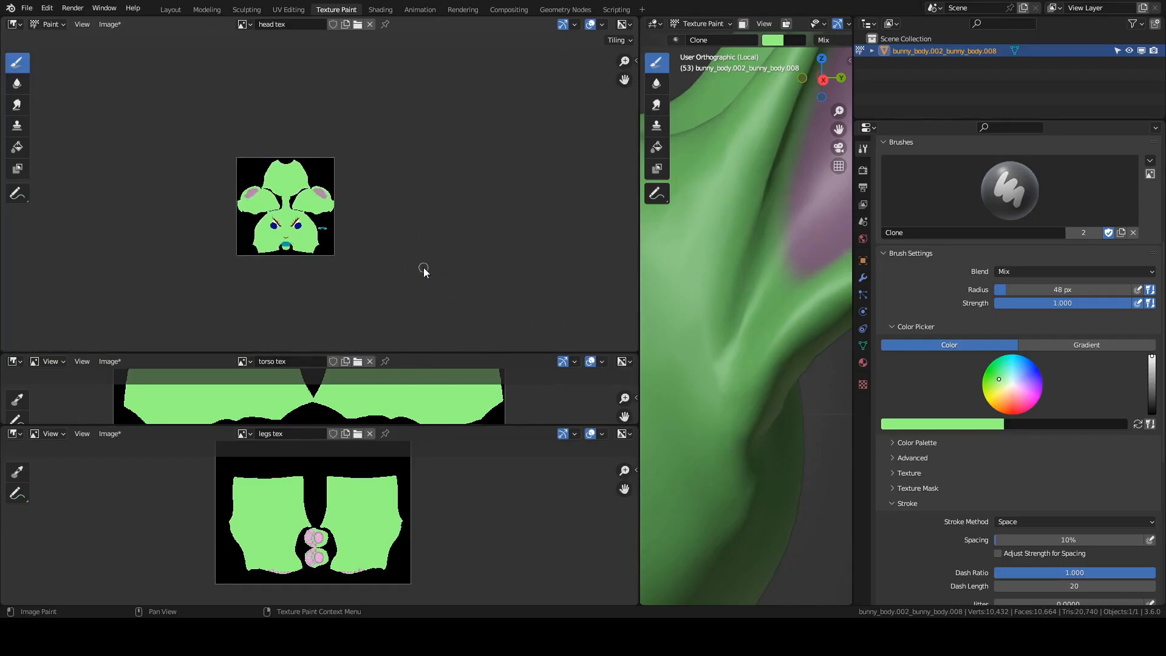
{"action": "left_click_drag", "start_coordinate": [418, 260], "coordinate": [453, 272], "text": "space"}
{"action": "scroll", "coordinate": [418, 233], "scroll_direction": "up", "scroll_amount": 2}
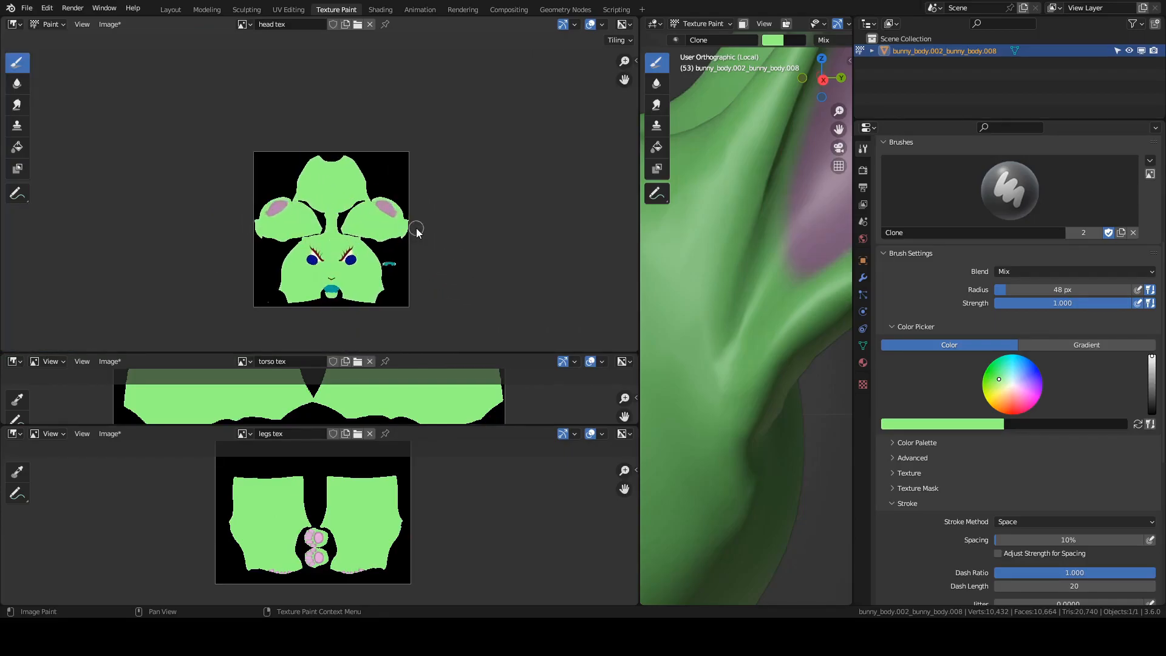
{"action": "left_click", "coordinate": [110, 25]}
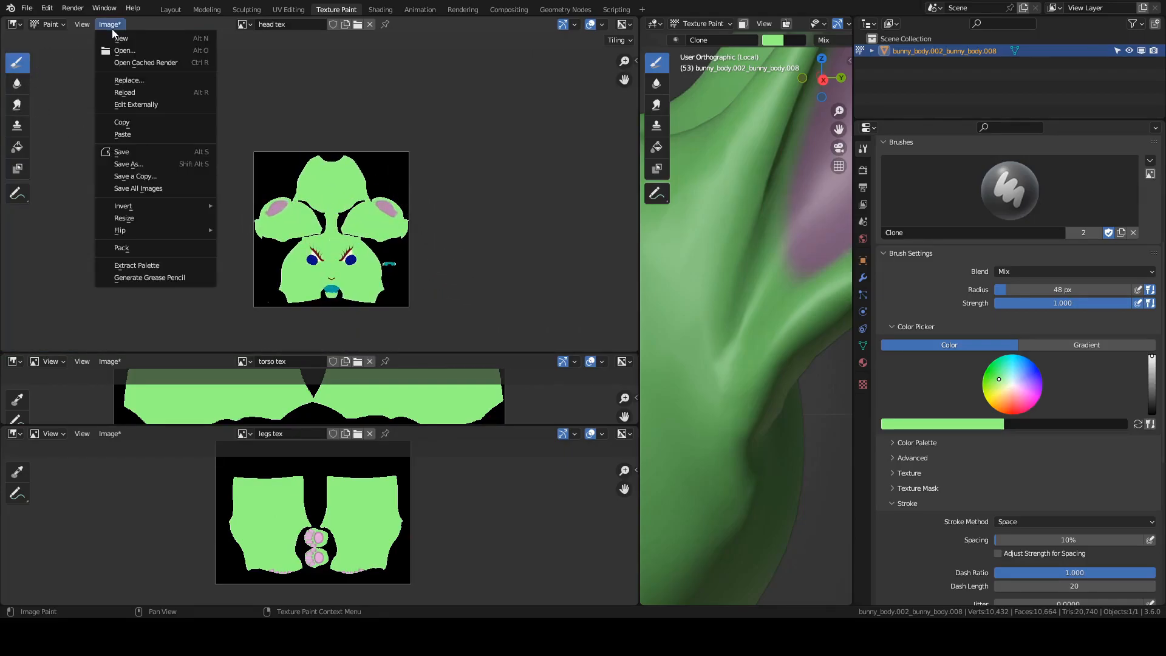
{"action": "left_click", "coordinate": [118, 165]}
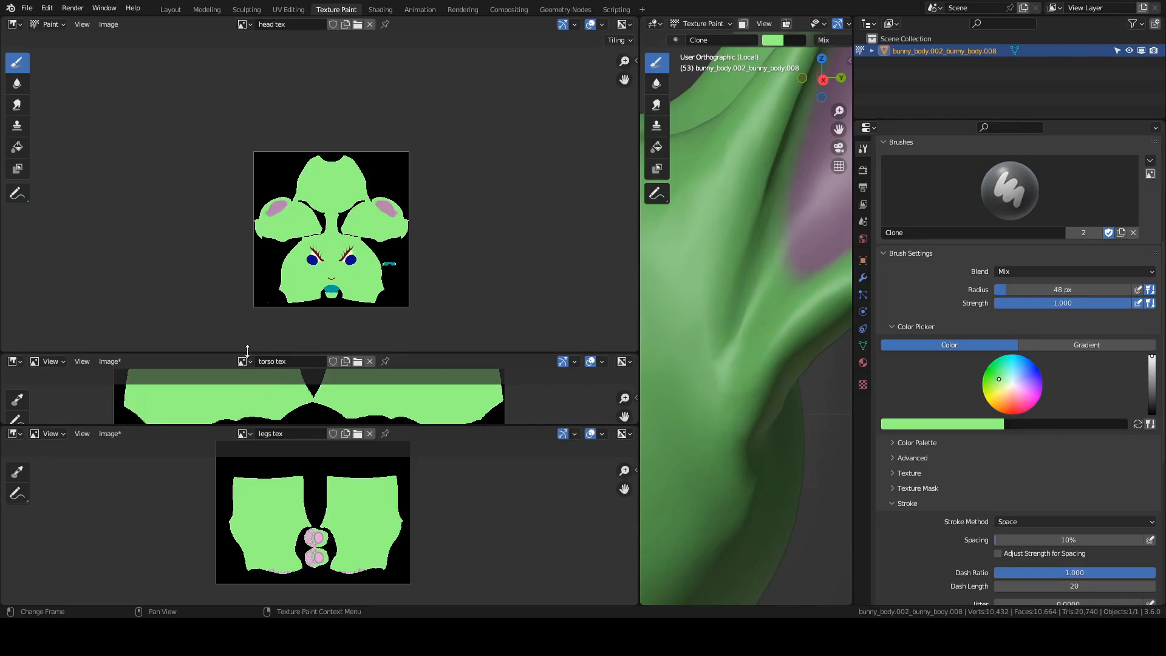
{"action": "left_click_drag", "start_coordinate": [249, 353], "coordinate": [305, 112]}
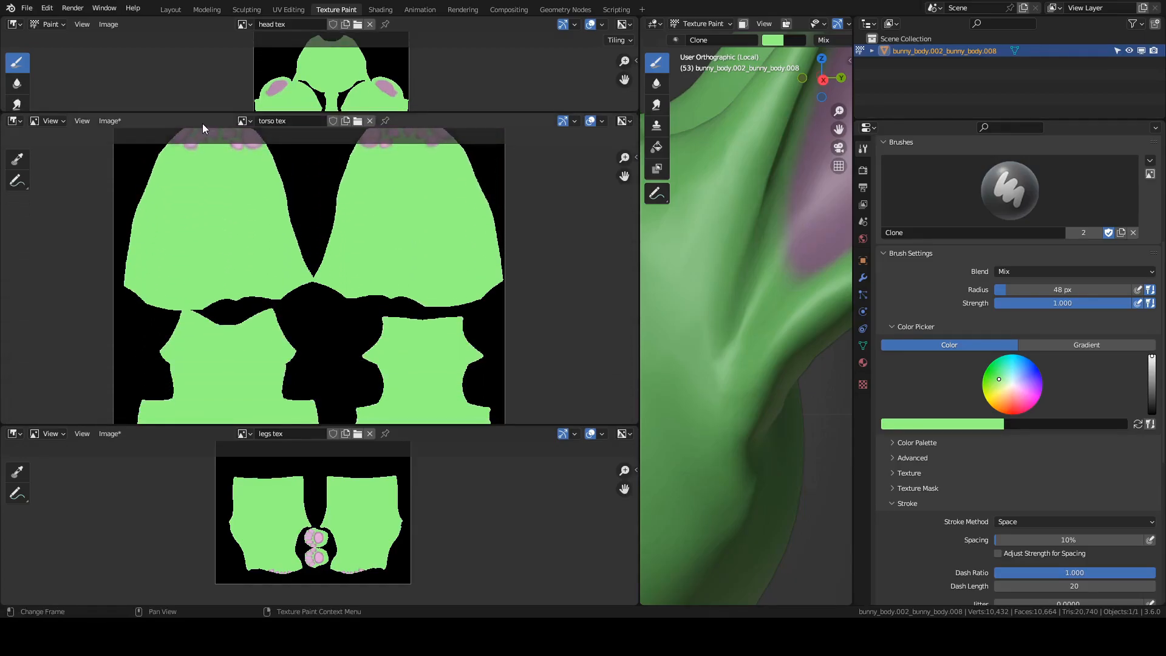
{"action": "left_click", "coordinate": [112, 122]}
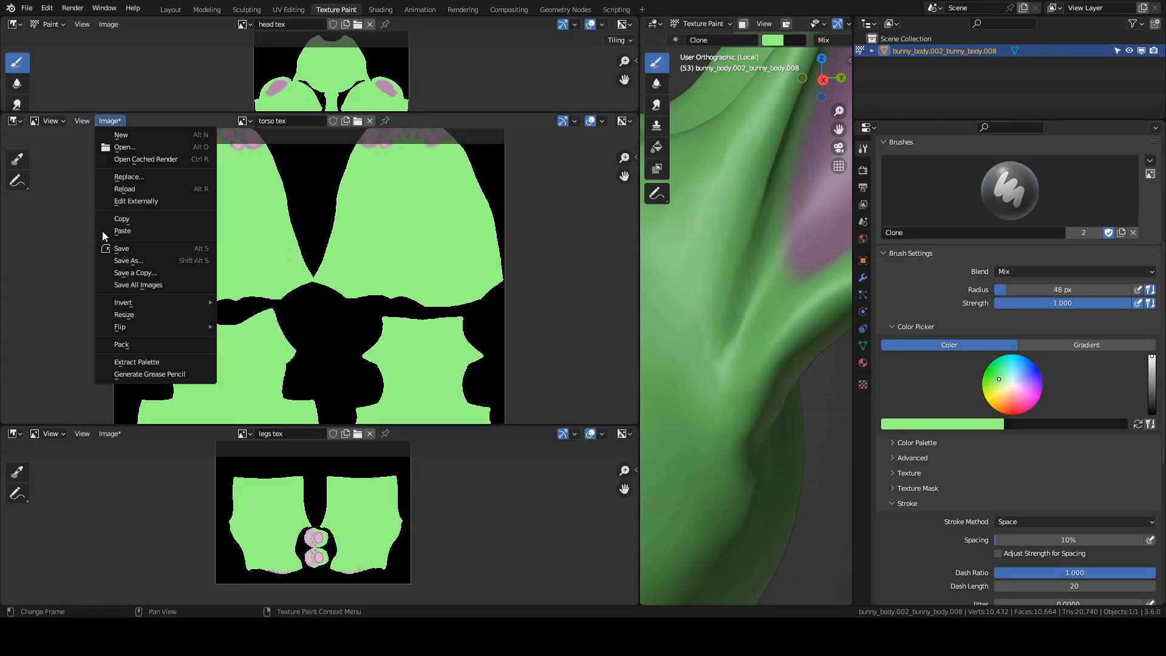
{"action": "left_click", "coordinate": [102, 269]}
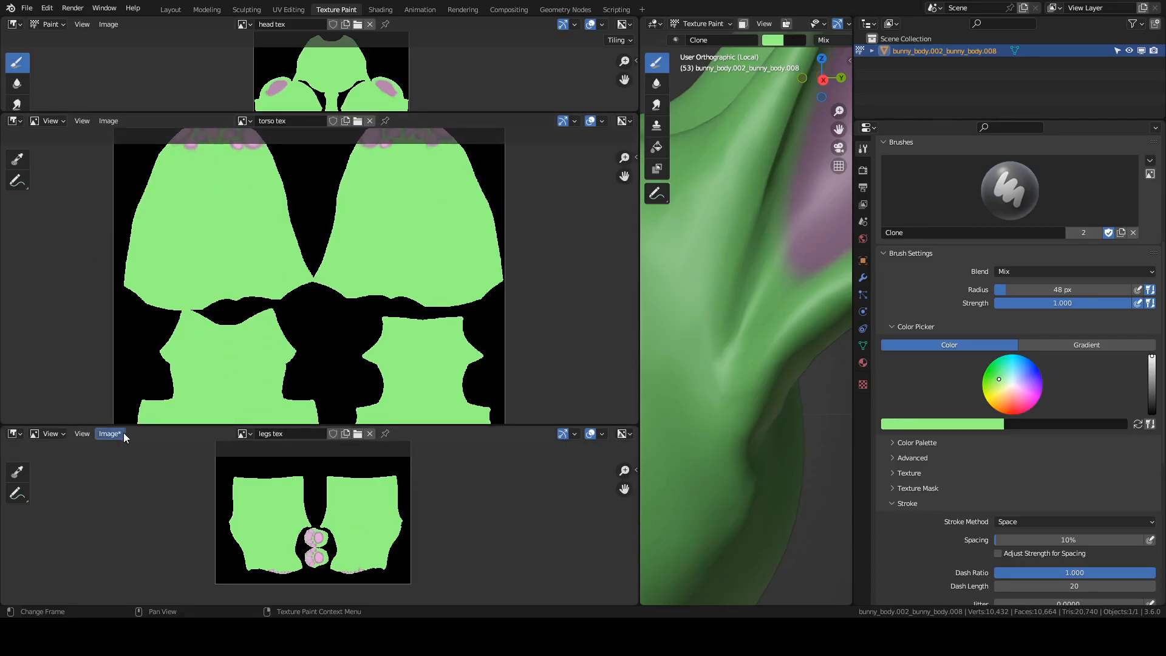
{"action": "left_click", "coordinate": [108, 433]}
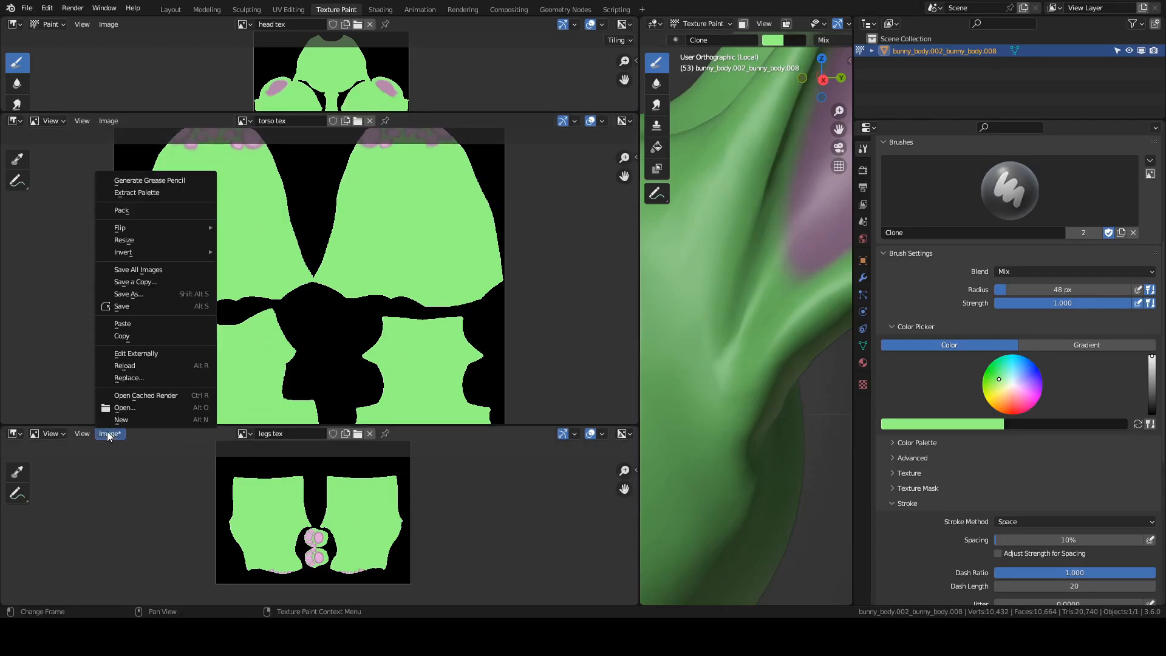
{"action": "left_click", "coordinate": [131, 296]}
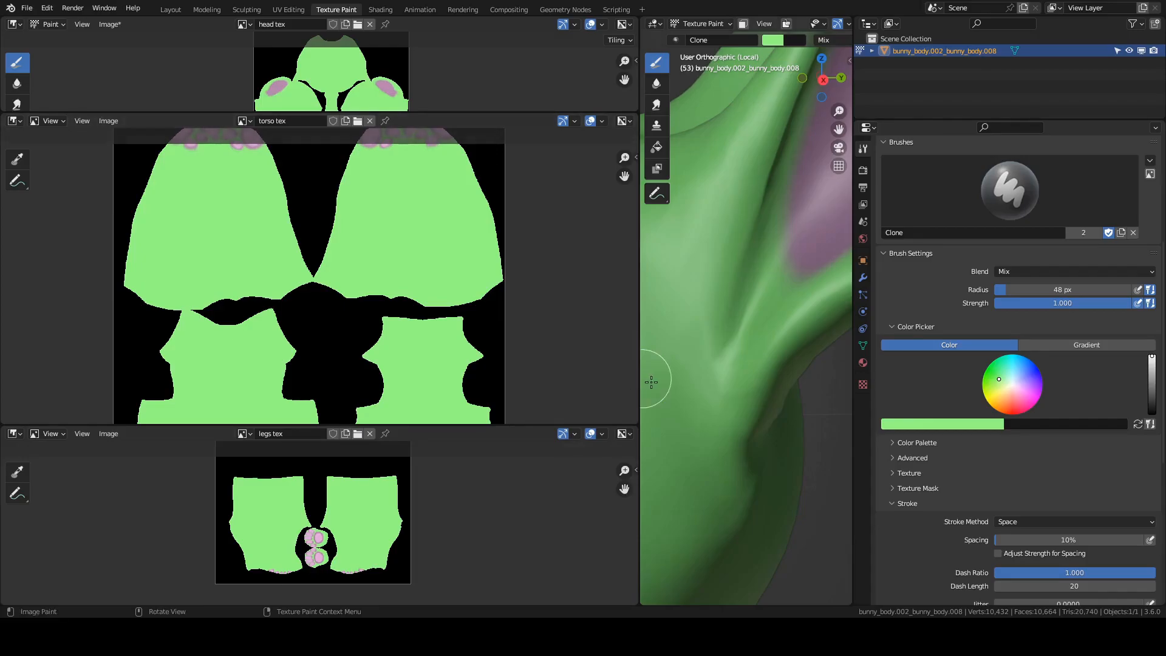
Narrow the image editors to widen the 3D view and frame the bunny's head and upper body
{"action": "left_click_drag", "start_coordinate": [639, 381], "coordinate": [470, 381]}
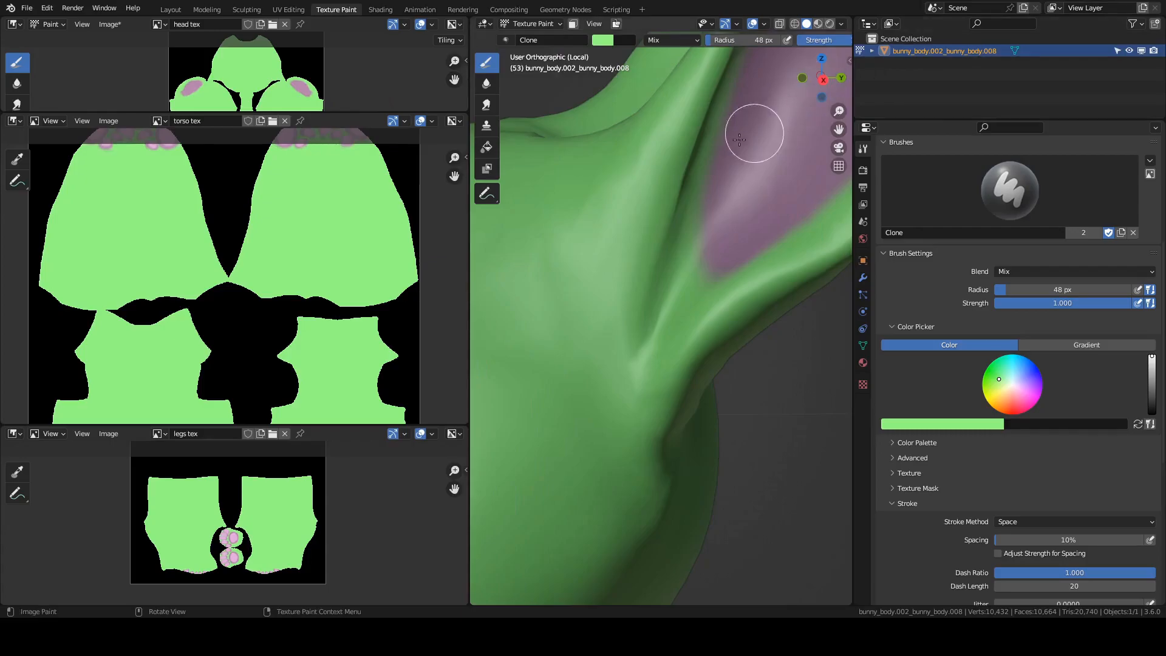
{"action": "scroll", "coordinate": [602, 243], "scroll_direction": "down", "scroll_amount": 5}
{"action": "scroll", "coordinate": [602, 243], "scroll_direction": "down", "scroll_amount": 2}
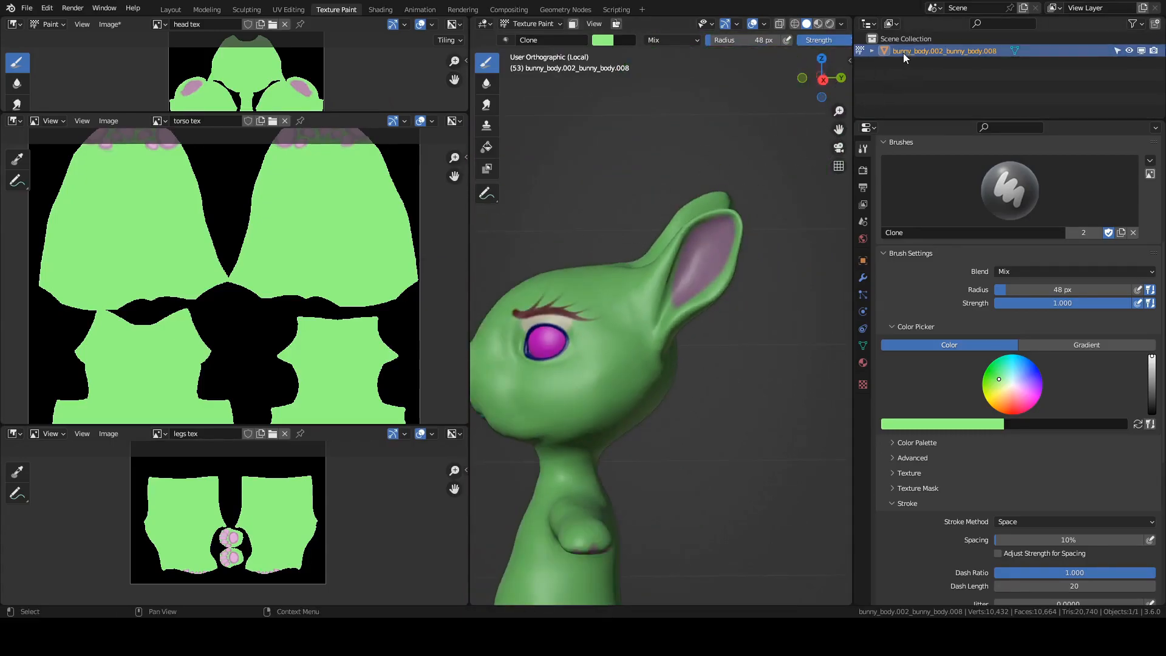